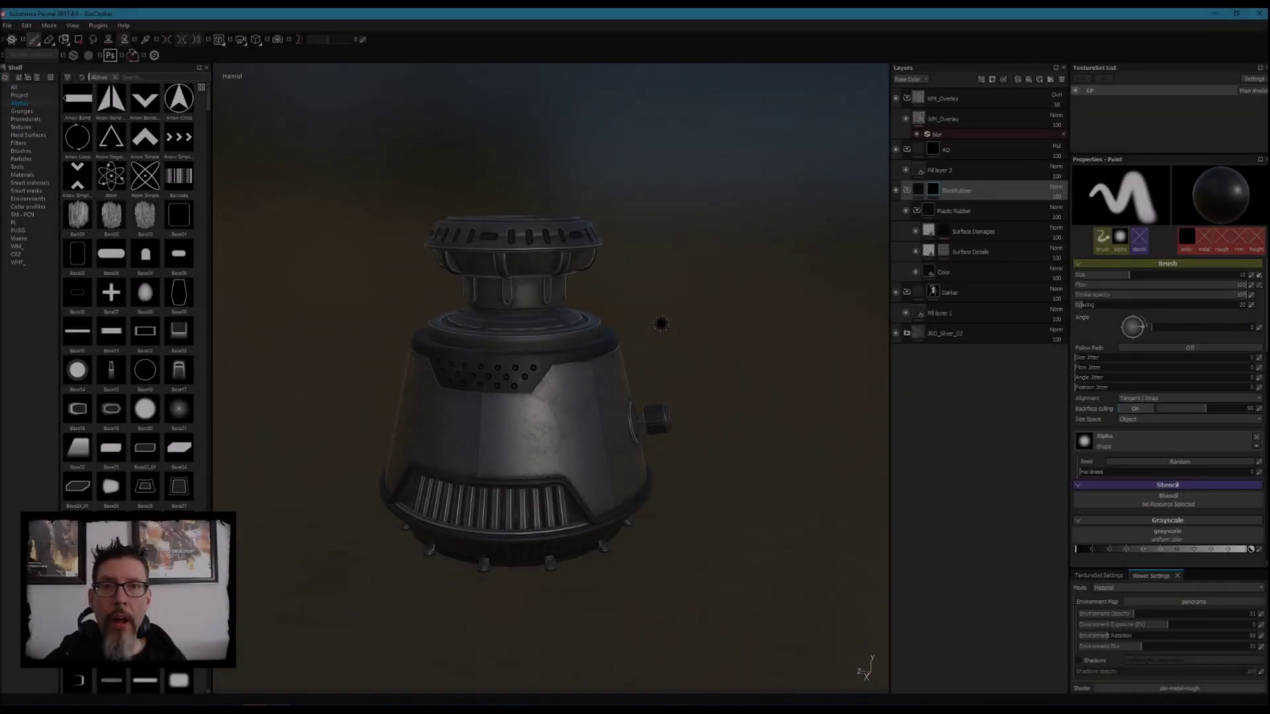
Step: Open the texture export configuration and select the We Happy Few preset
key(x)
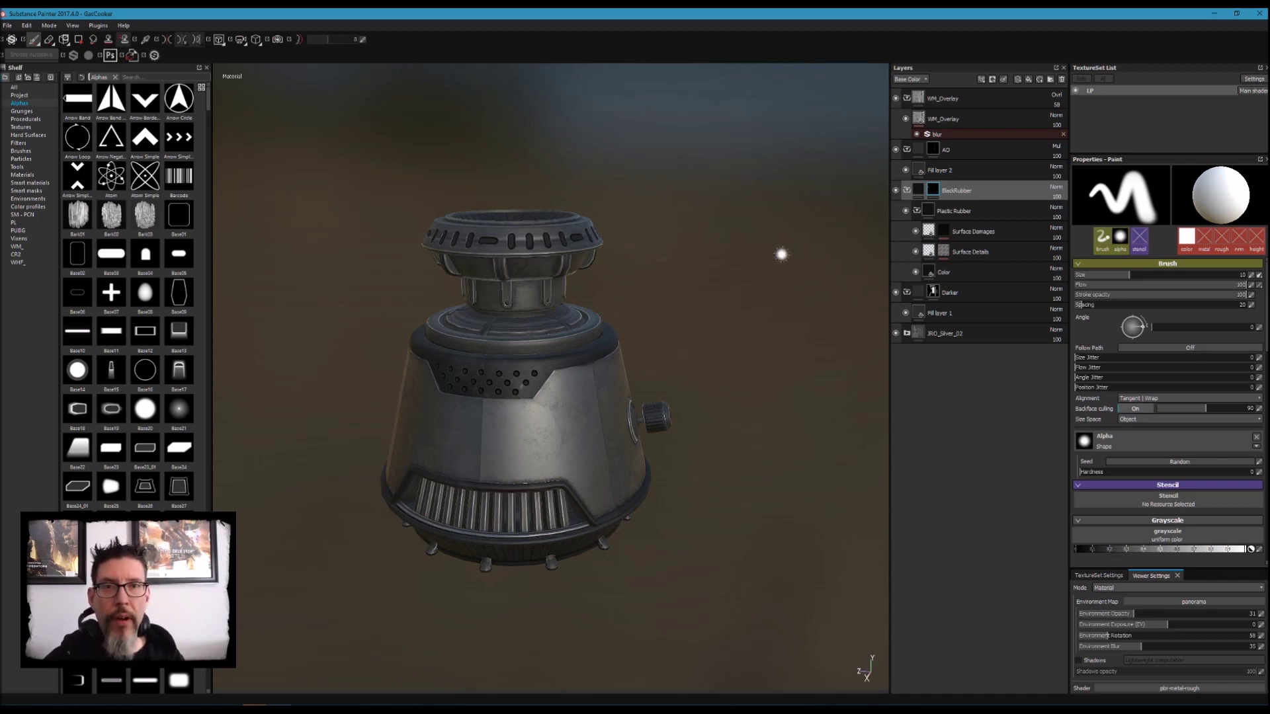
mouse_move(650, 330)
alt+mouse_down()
mouse_move(673, 229)
mouse_move(649, 337)
alt+mouse_up()
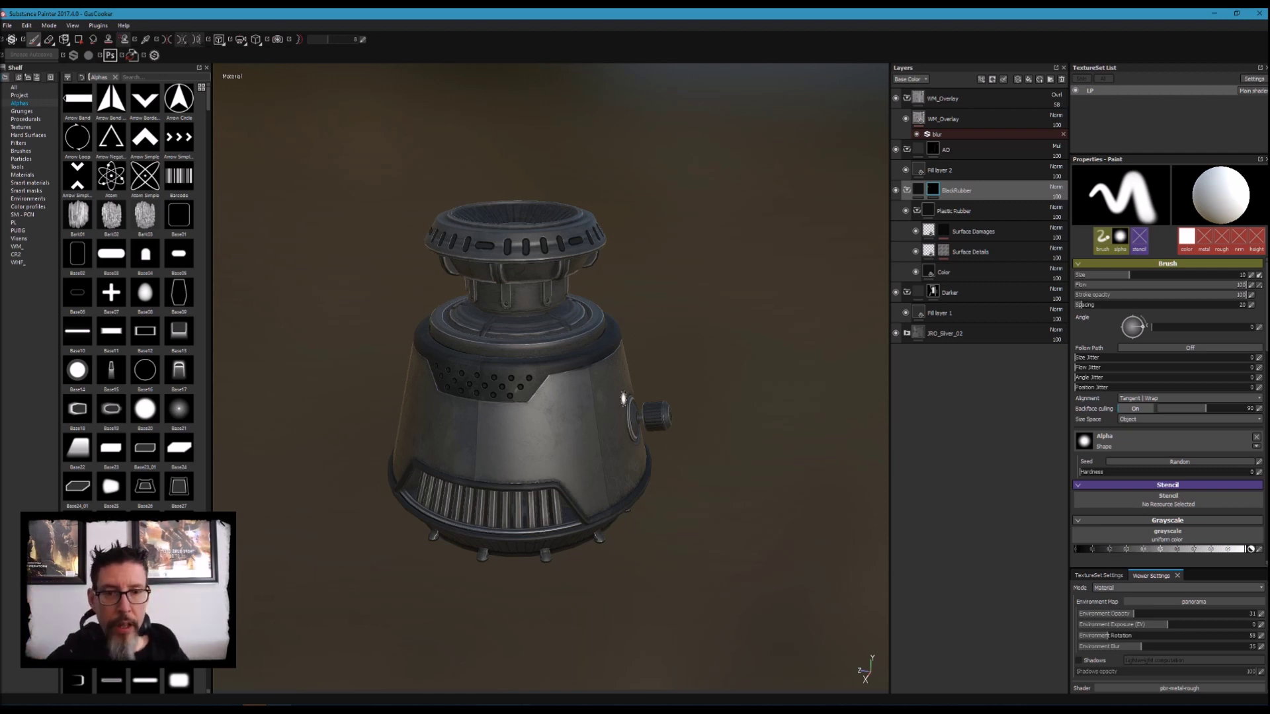
key(ctrl+shift+e)
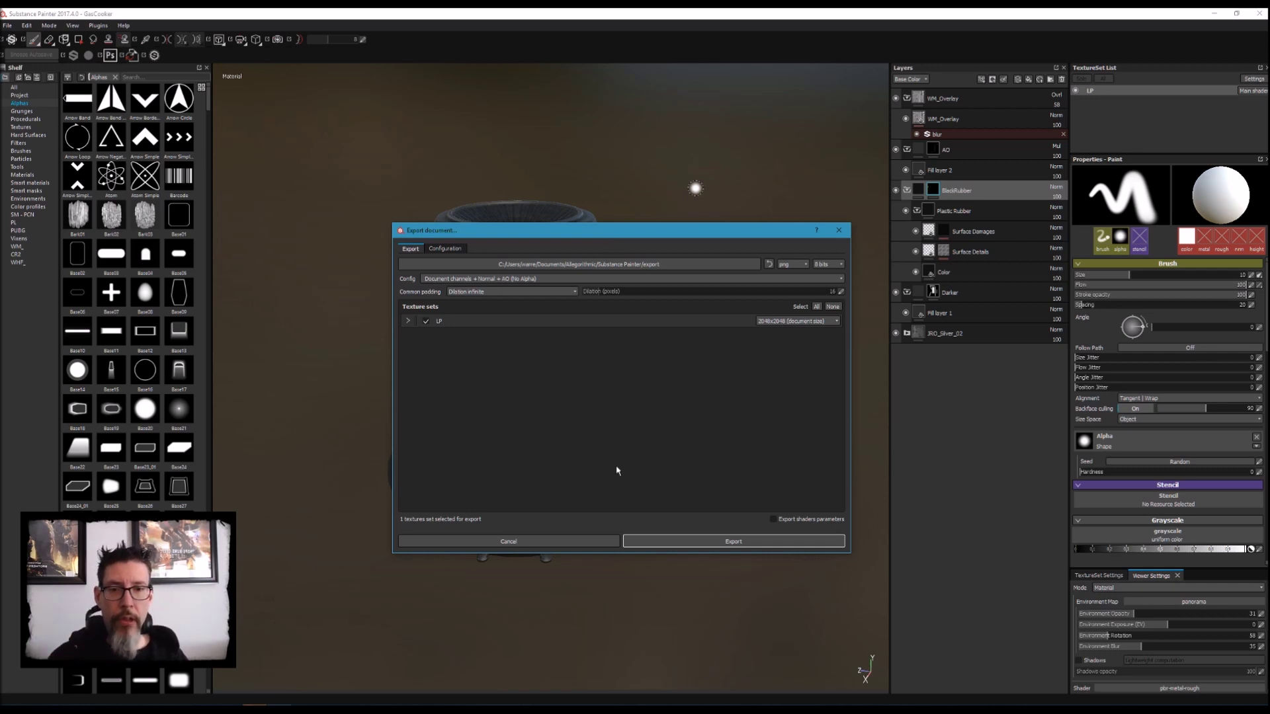
click(441, 249)
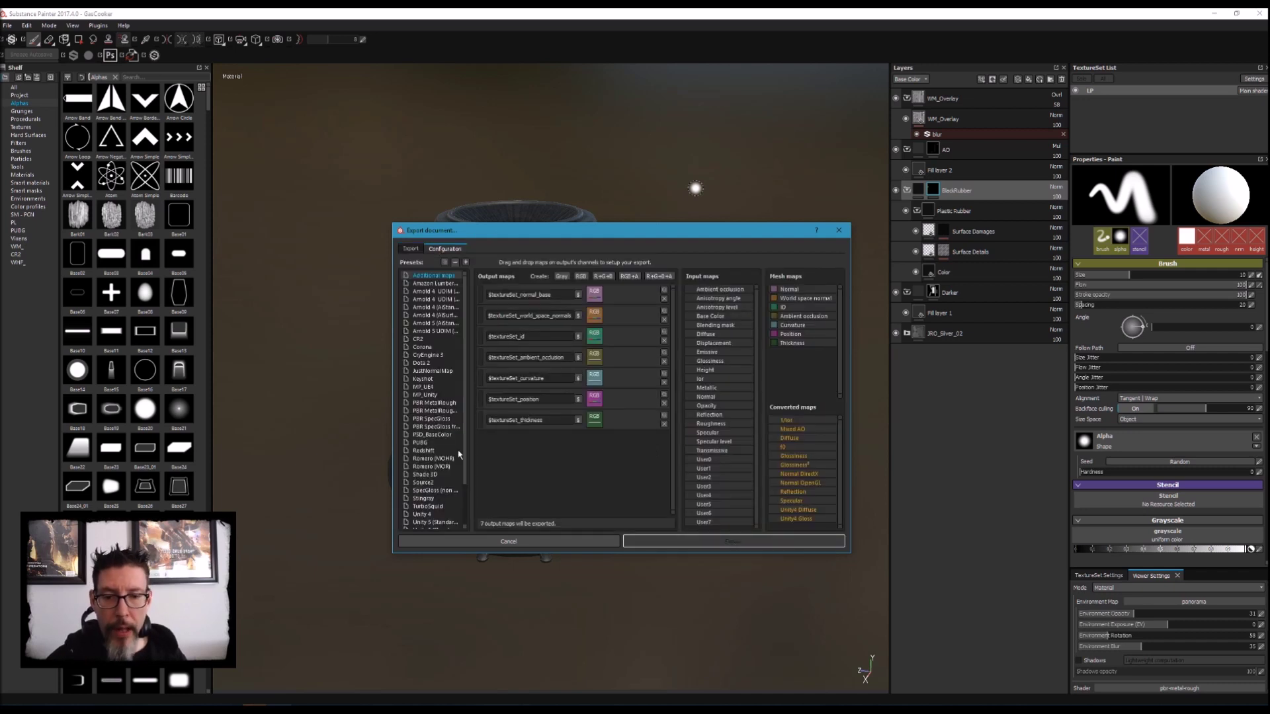
scroll(459, 489, down, 2)
click(433, 523)
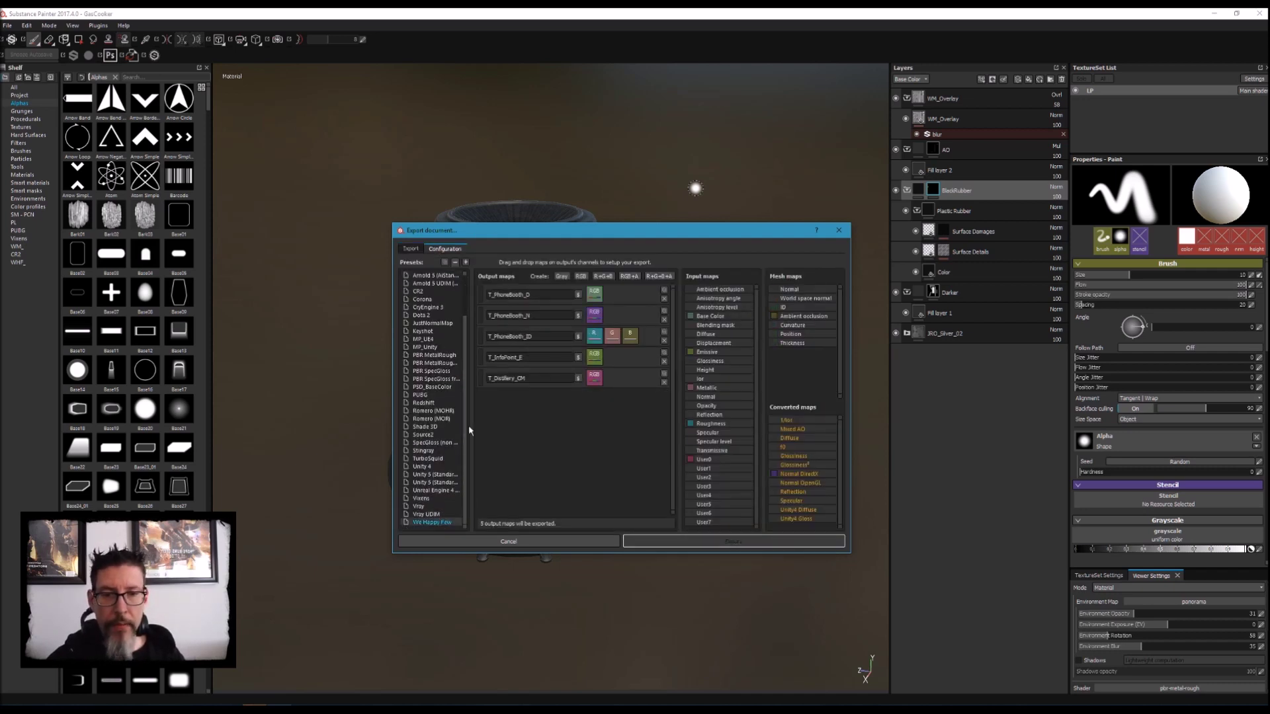
Step: Rename the preset's base colour output map as T_GasCooker_D
key(Left)
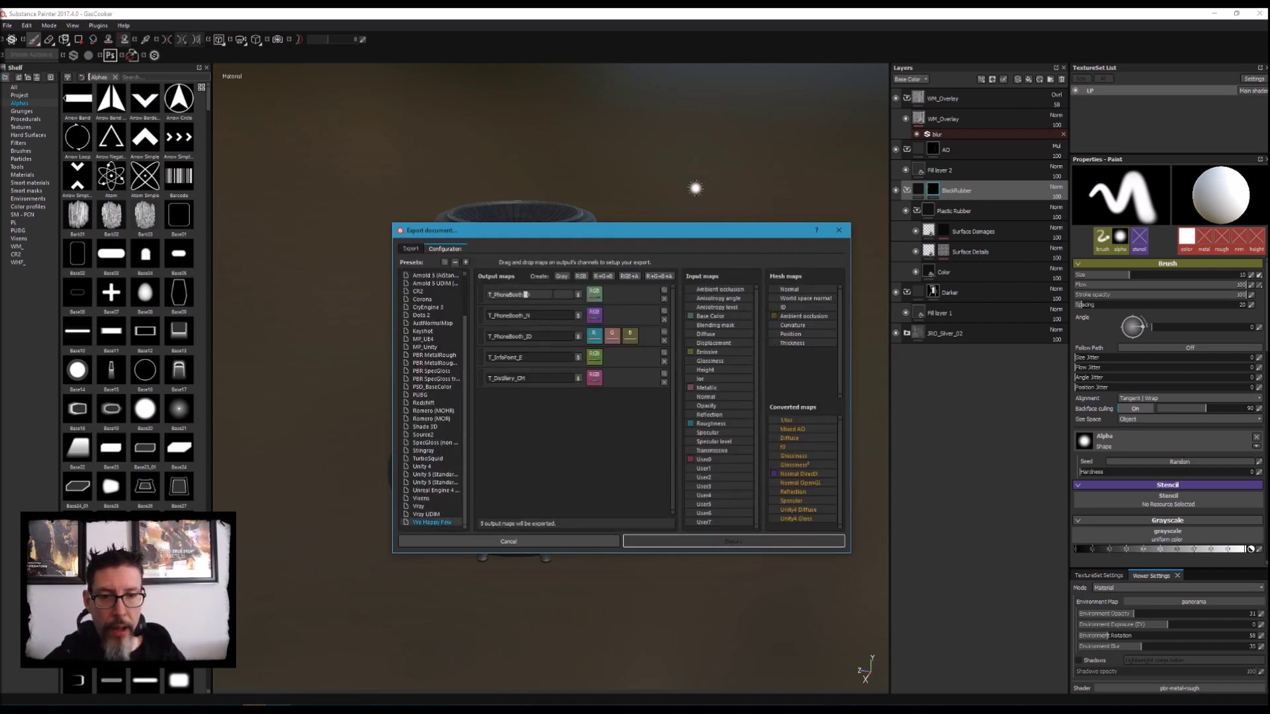
key(ctrl+shift+Left)
key(shift+Right)
key(shift+Right)
text(Gas)
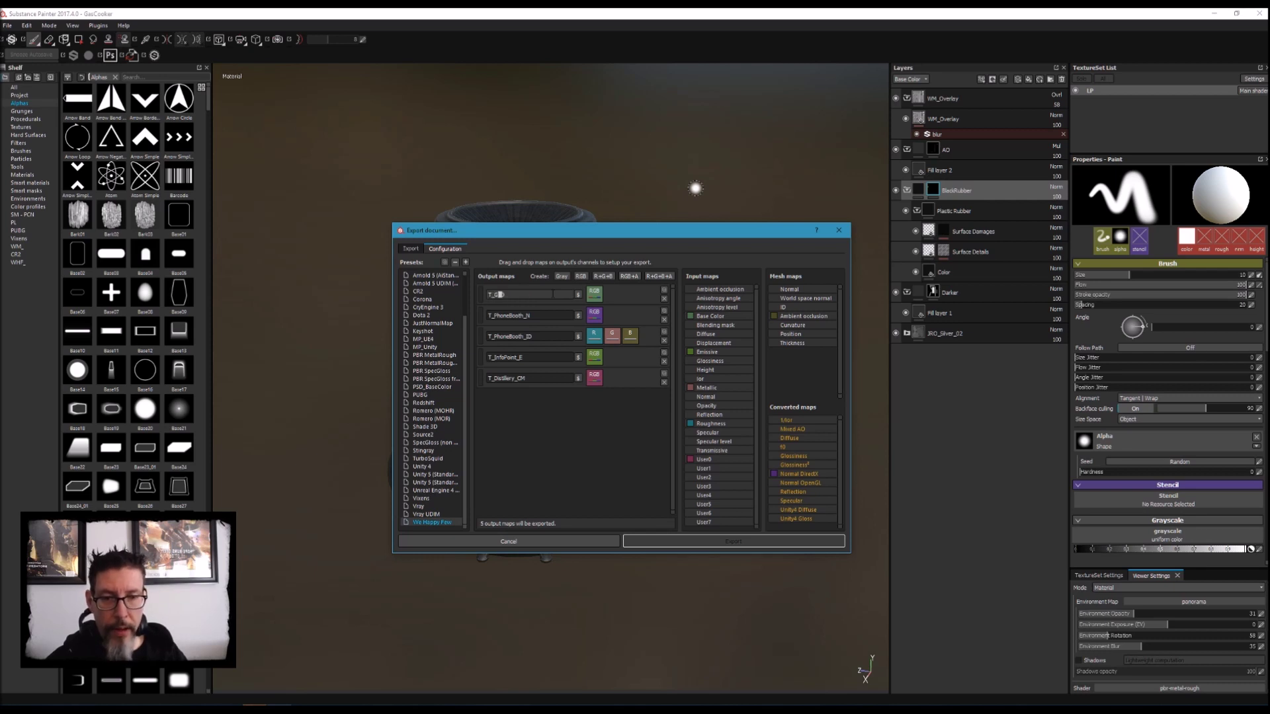
text(Cooker_)
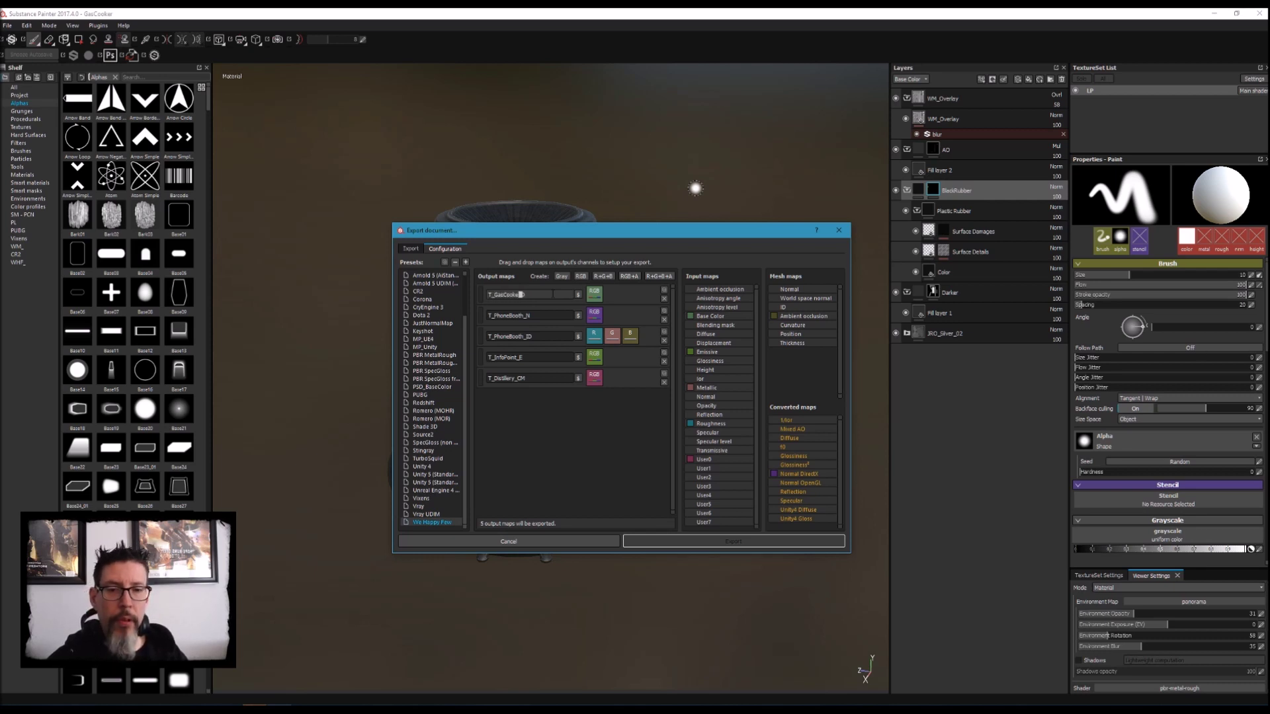
text(D)
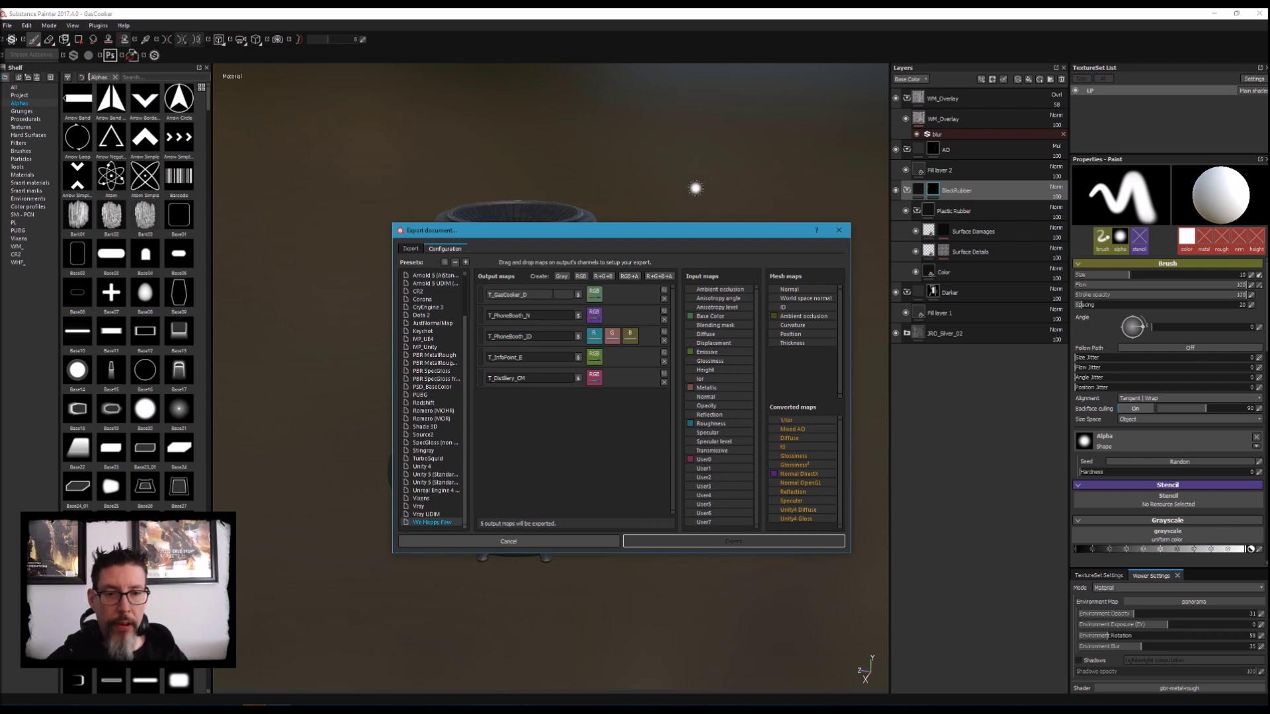
Step: Rename the preset's normal output map as T_GasCooker_N
key(Tab)
key(End)
key(shift+Home)
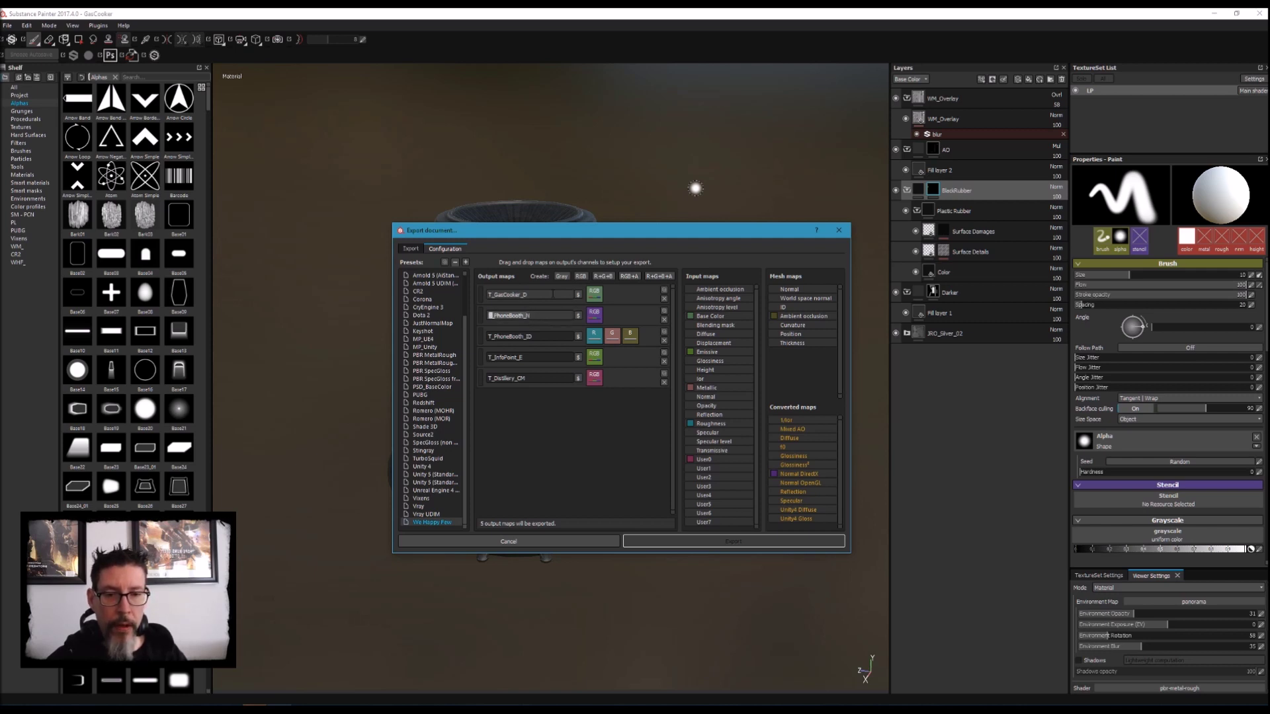
text(T_GasCooker_D)
key(shift+Left)
text(N)
Step: Rename the preset's channel-packed R+G+B output map as T_GasCooker_ID
double_click(526, 336)
text(T_GasCooker_)
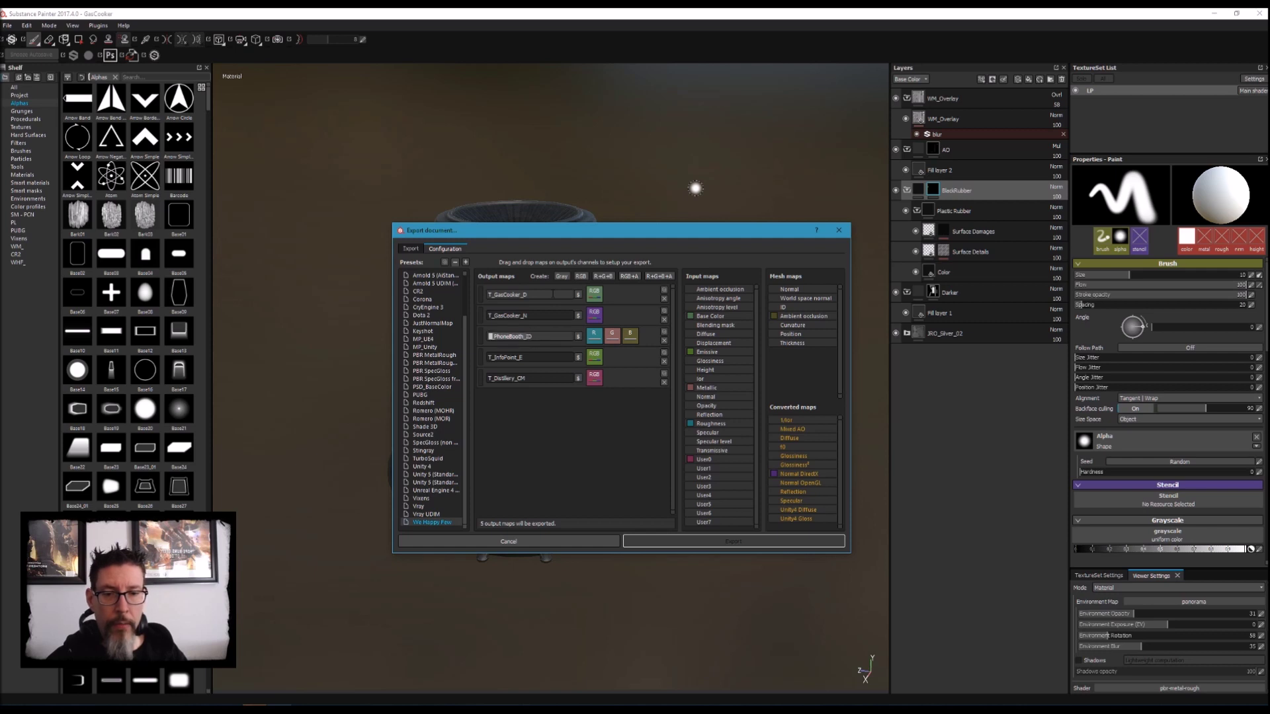
text(ID)
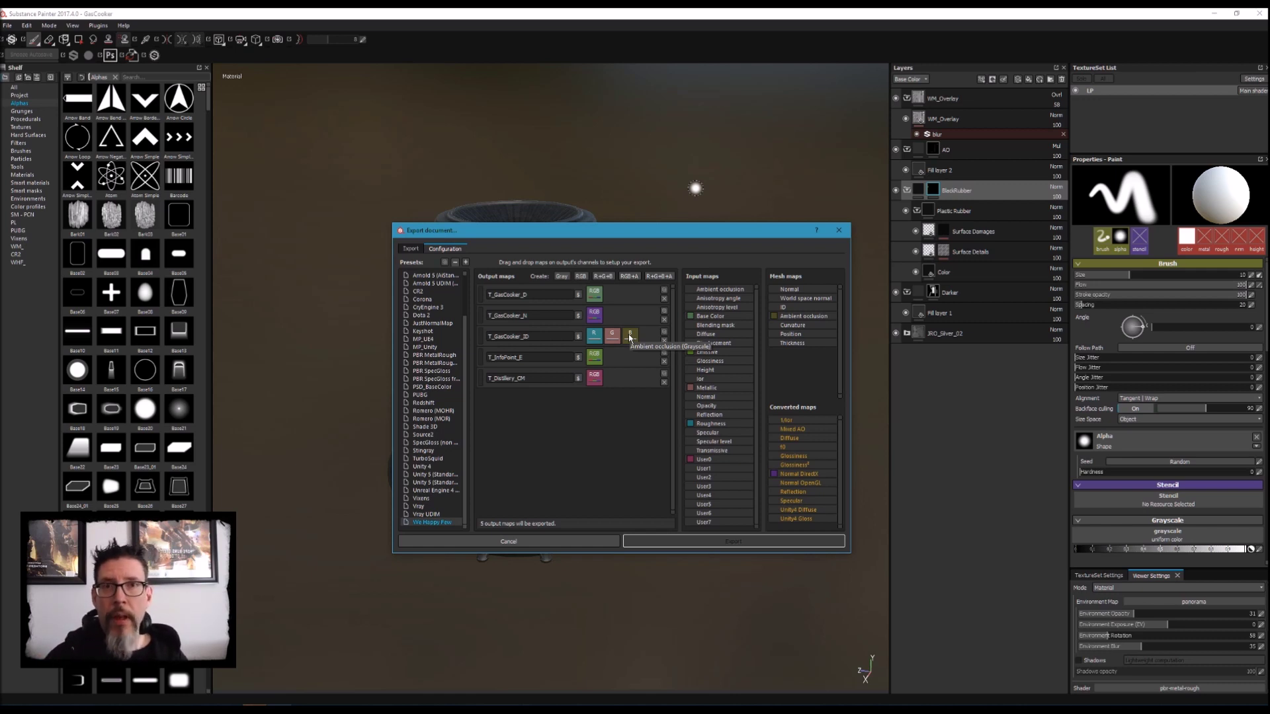
Step: Set the texture export to use the We Happy Few configuration
click(411, 250)
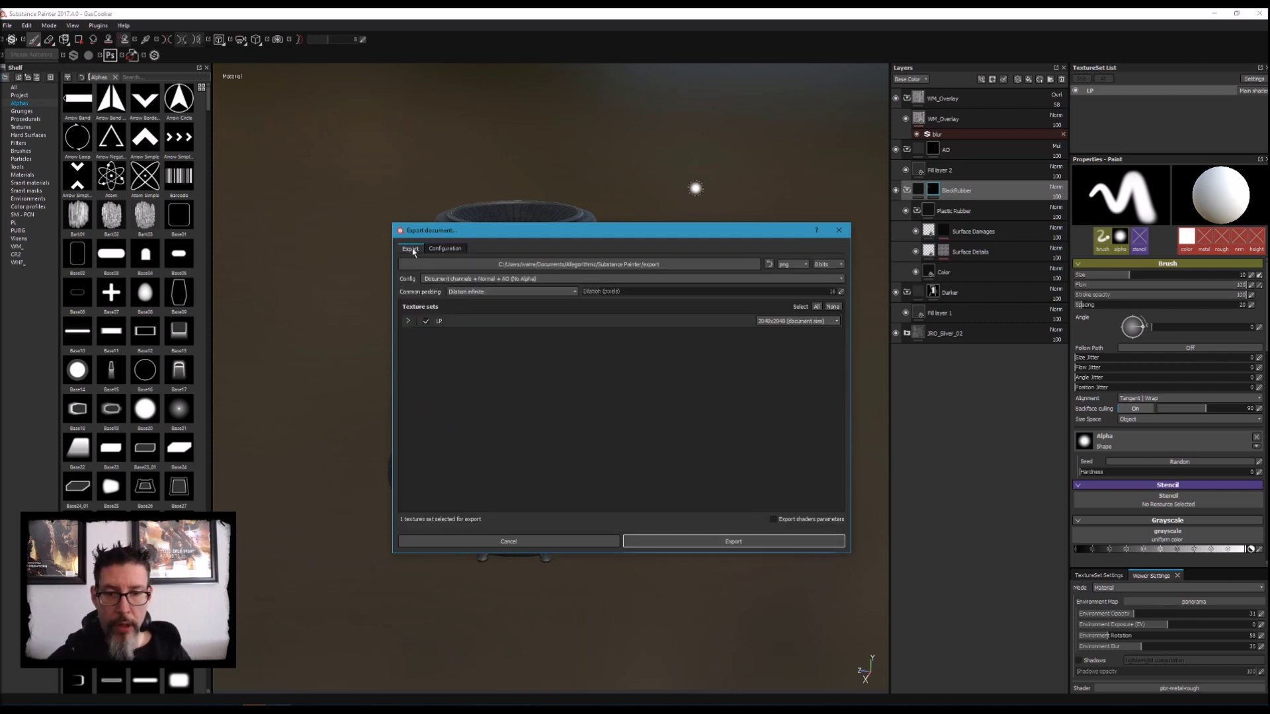
click(487, 279)
scroll(481, 310, down, 3)
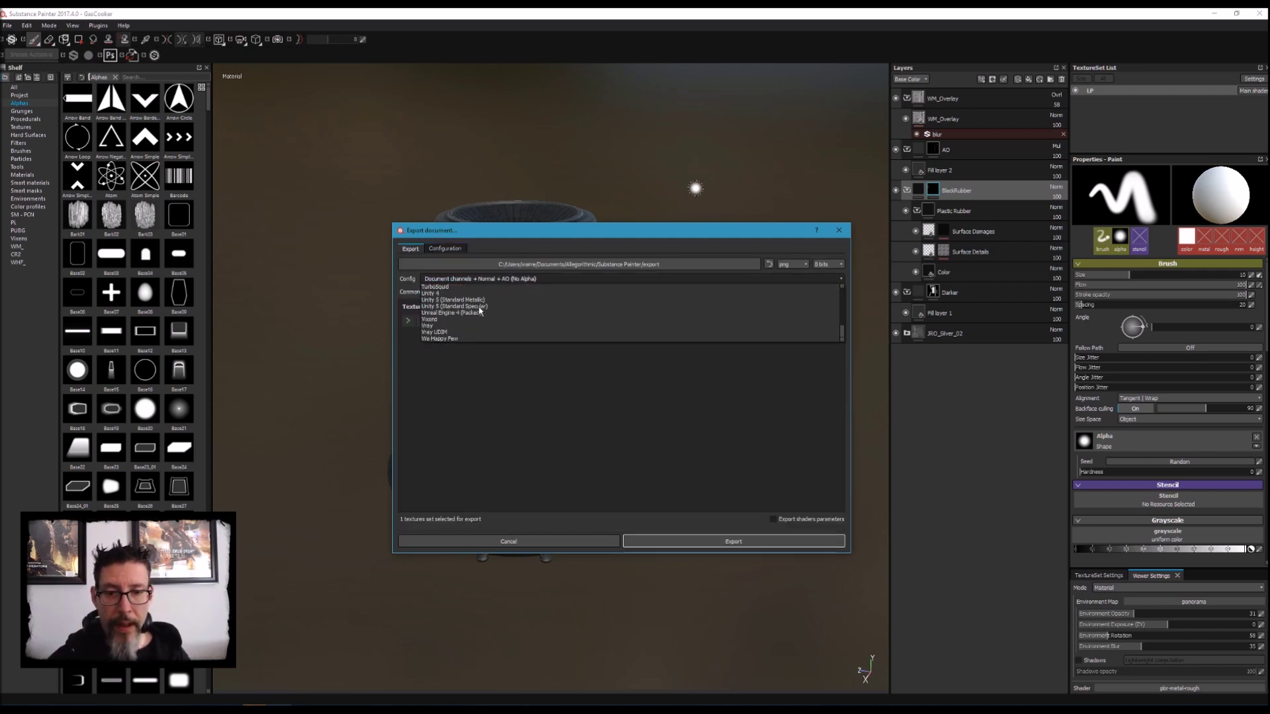
click(459, 339)
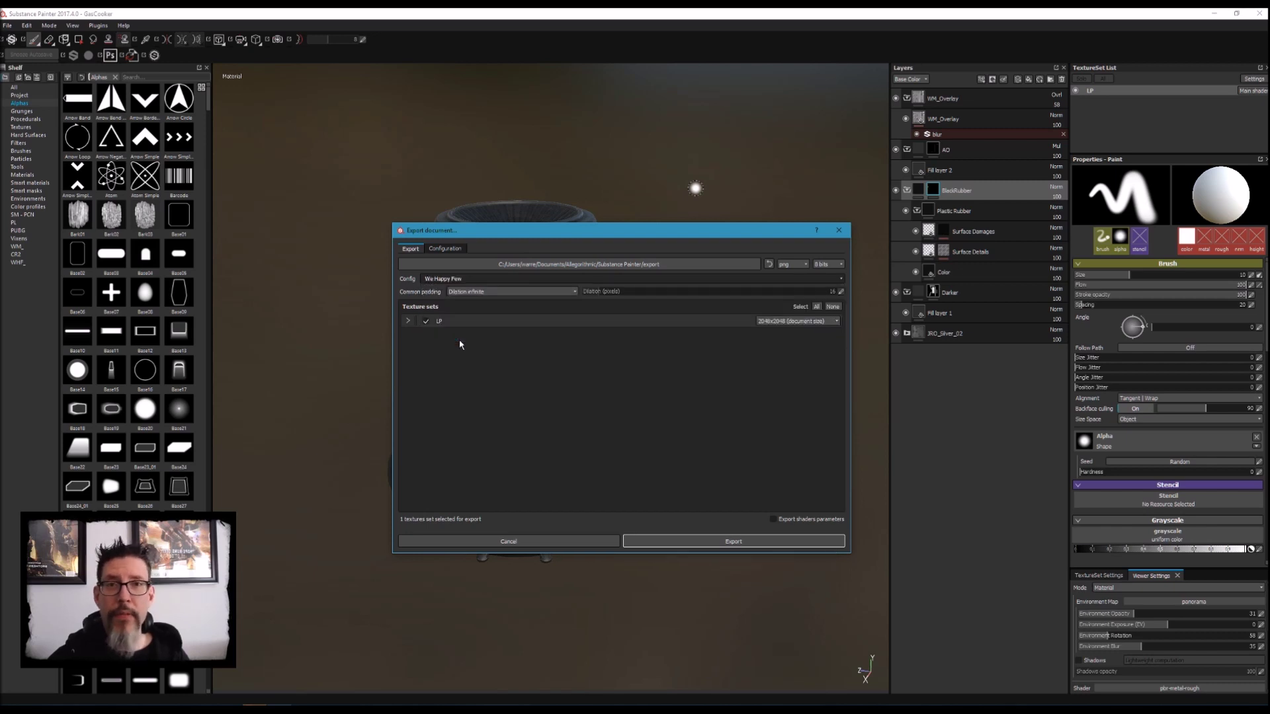
Step: Export the LP texture set in targa format to the GasCooker folder and dismiss the completion message
click(791, 264)
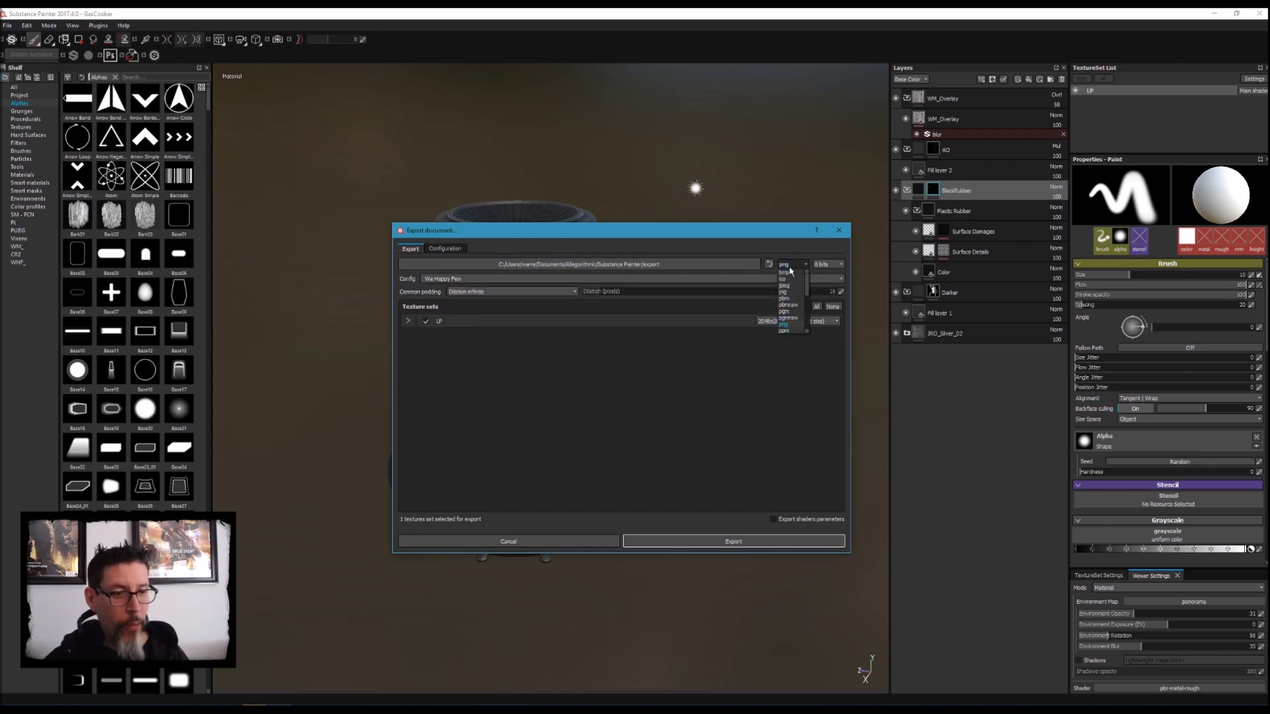
scroll(789, 321, down, 1)
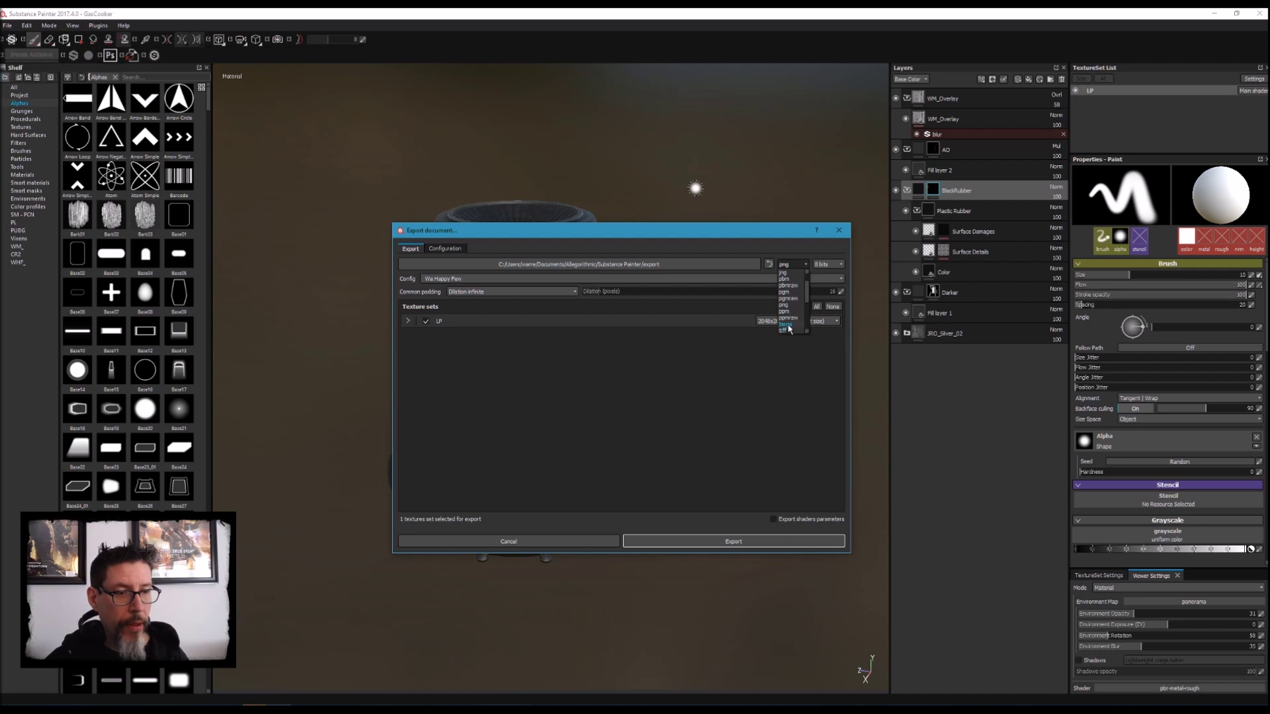
click(787, 329)
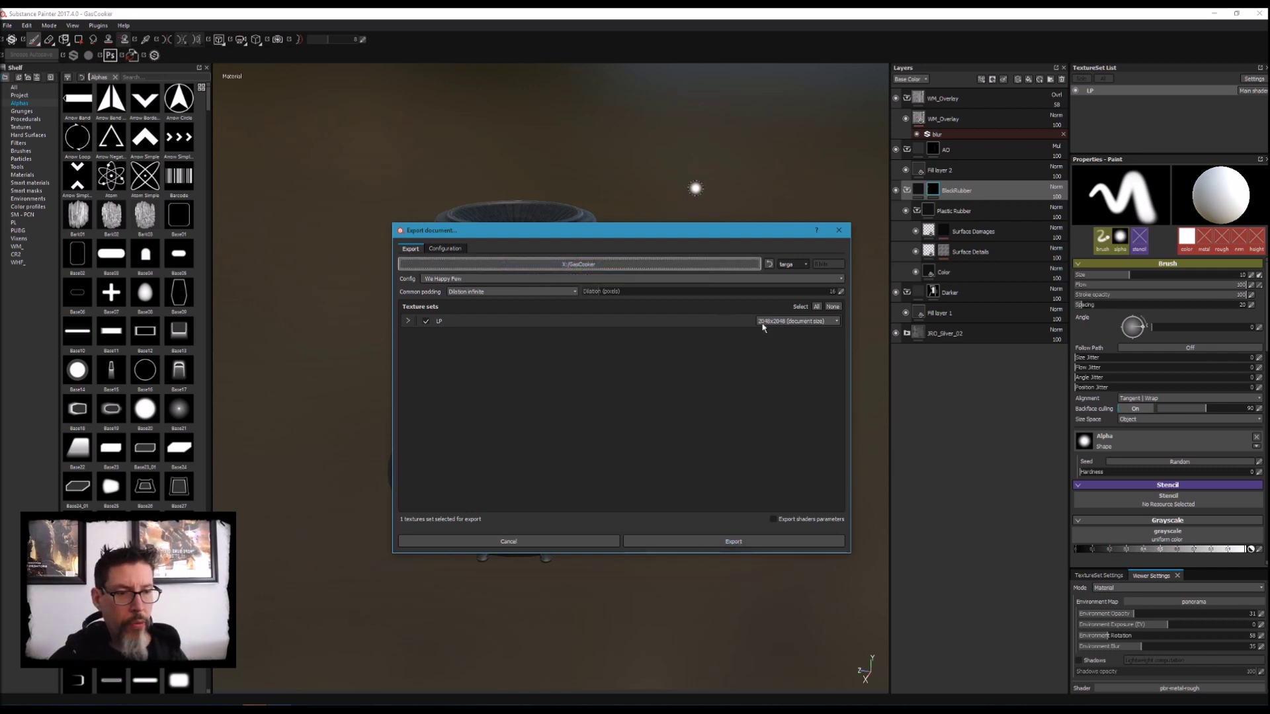
click(664, 547)
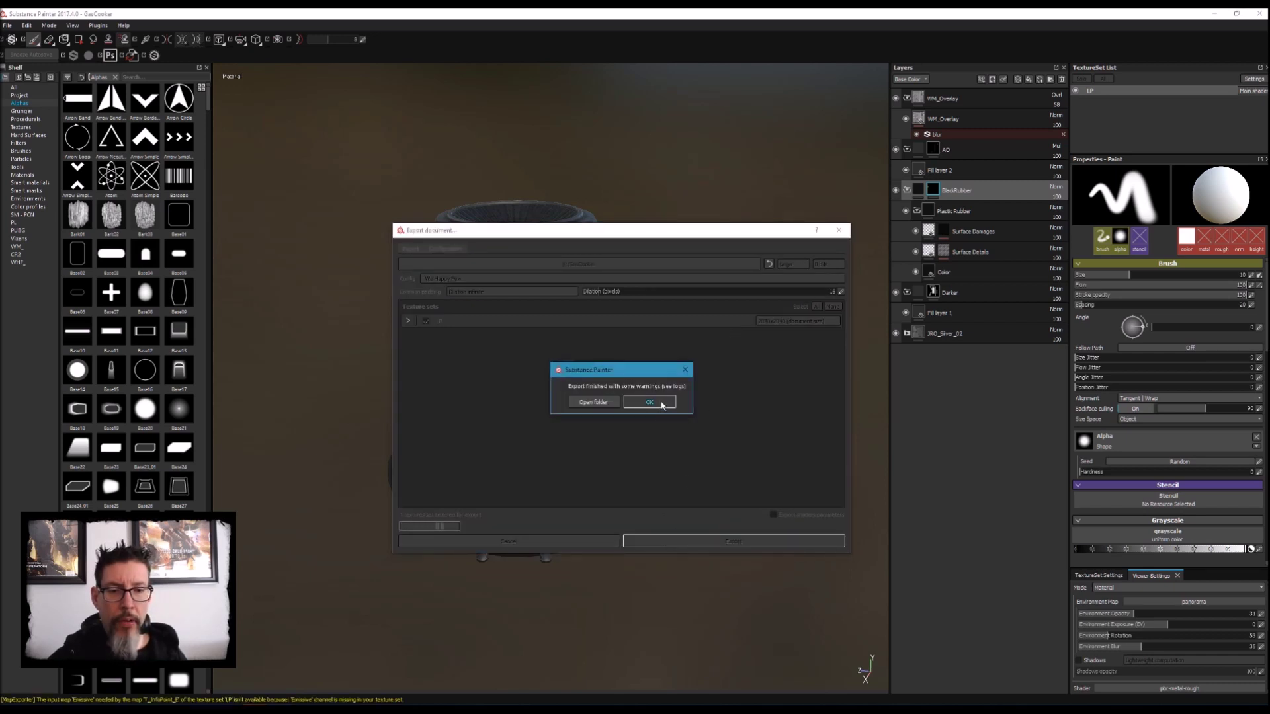
click(657, 402)
Step: Switch to Modo and duplicate the LP_Paint mesh item
alt+drag(698, 400, 686, 371)
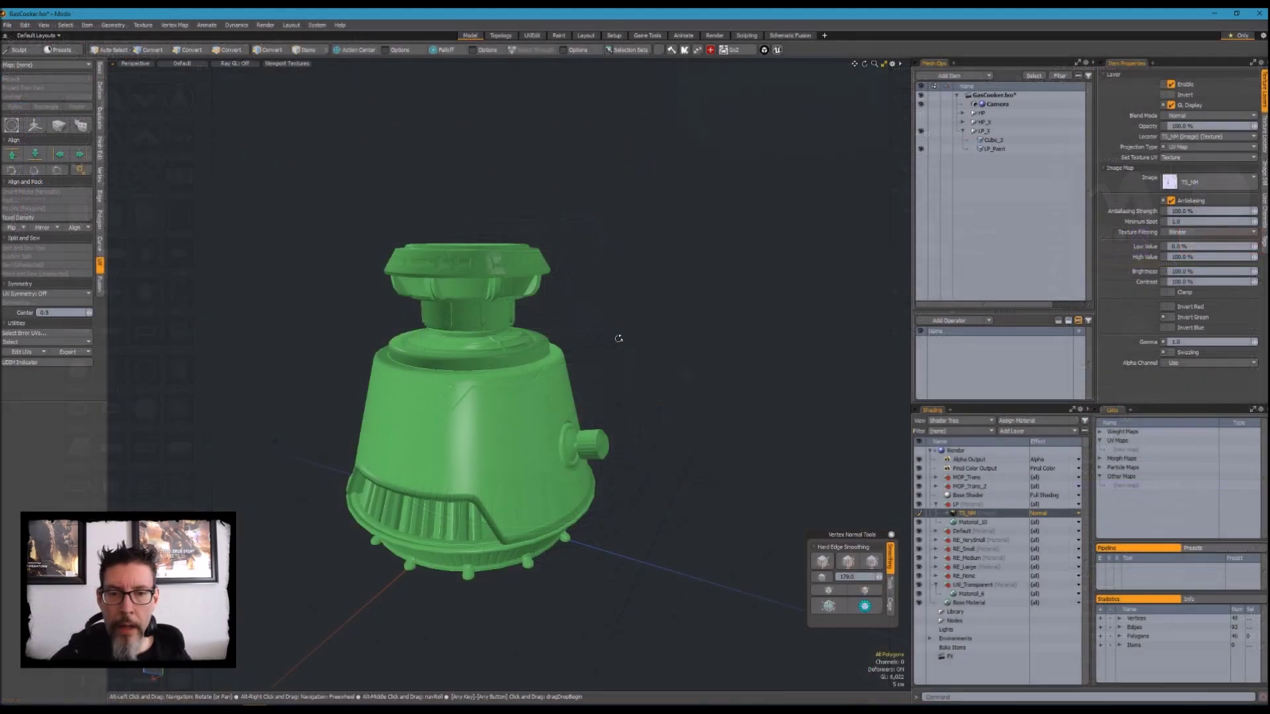
mouse_move(618, 338)
alt+mouse_down()
mouse_move(640, 357)
mouse_move(652, 320)
mouse_move(609, 359)
alt+mouse_up()
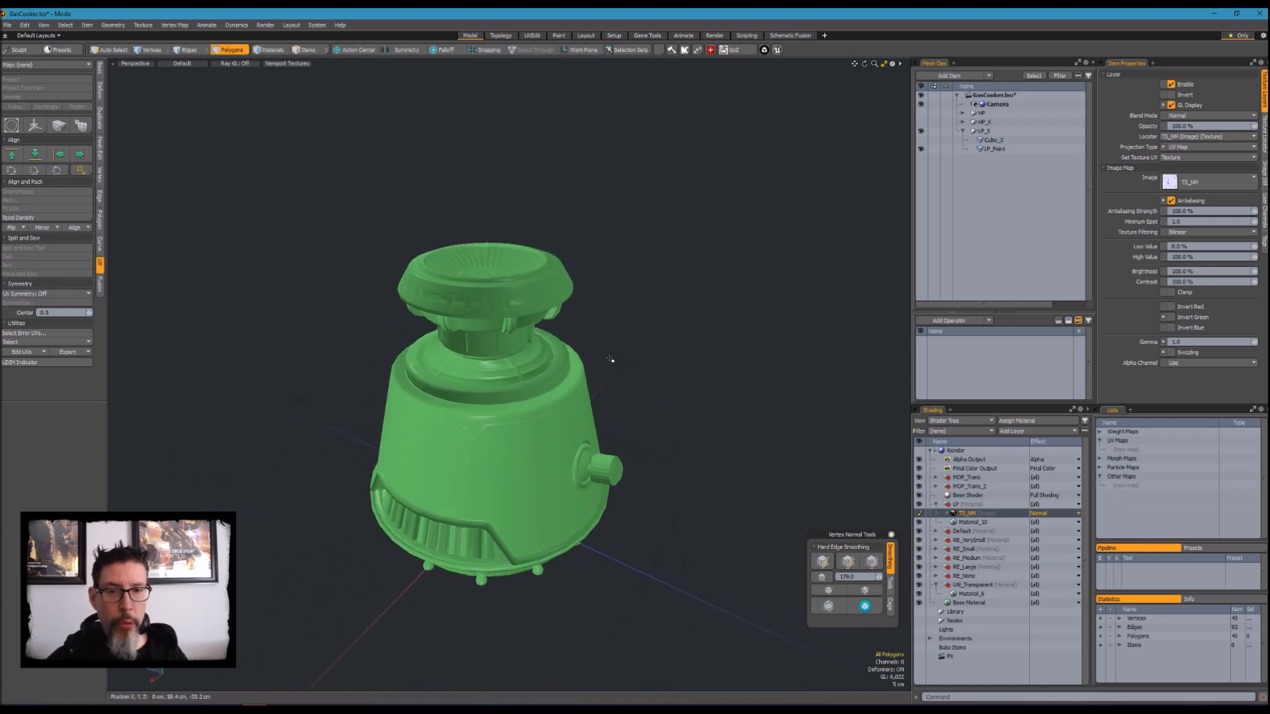
alt+drag(684, 185, 666, 232)
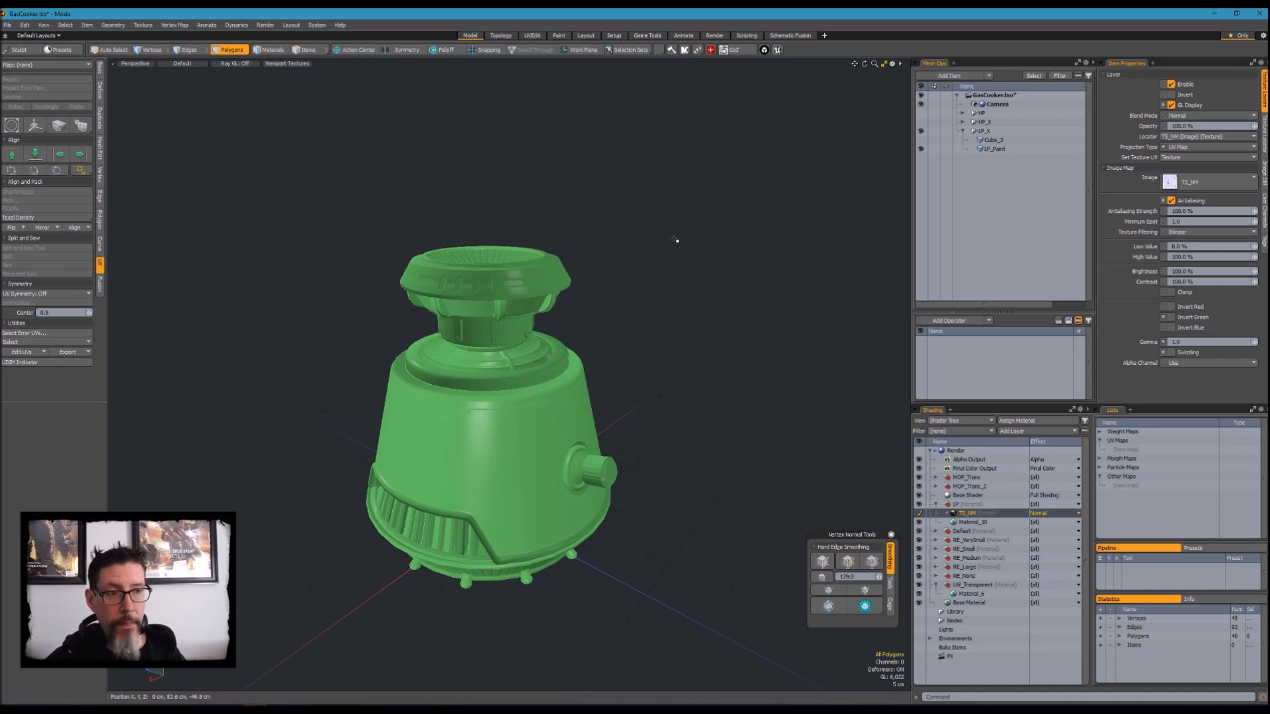
click(994, 149)
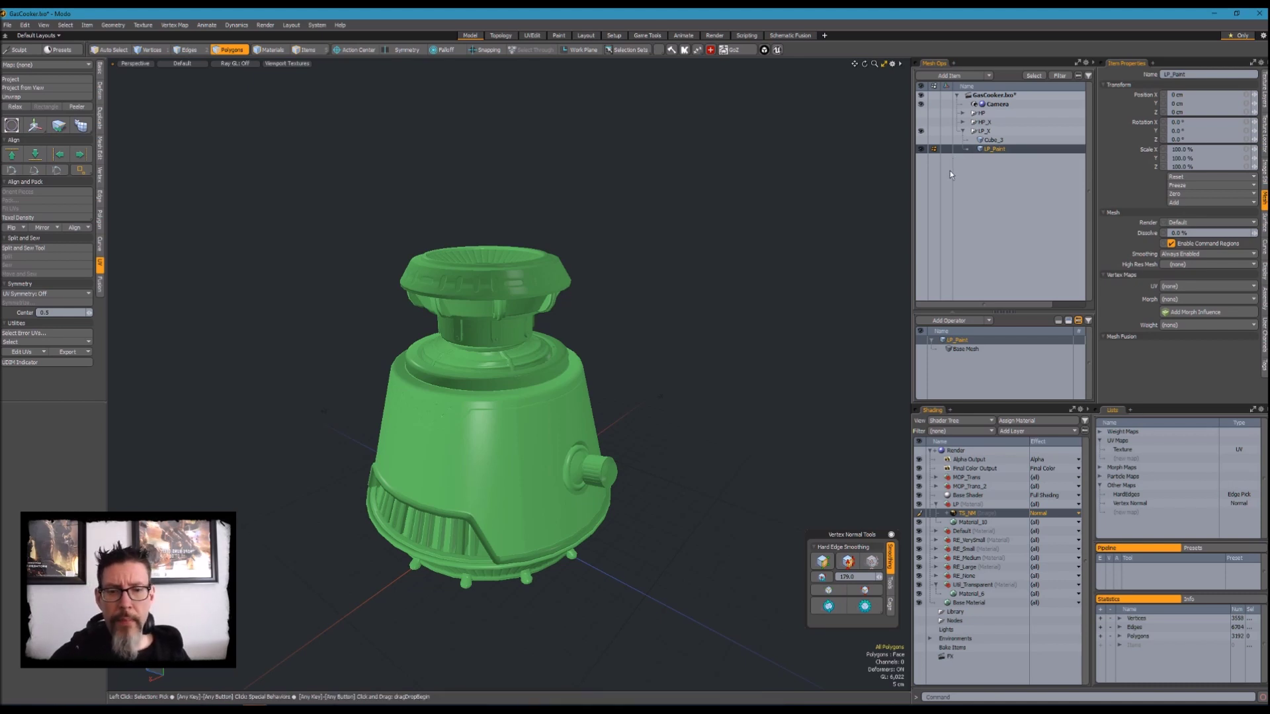
alt+drag(756, 272, 773, 267)
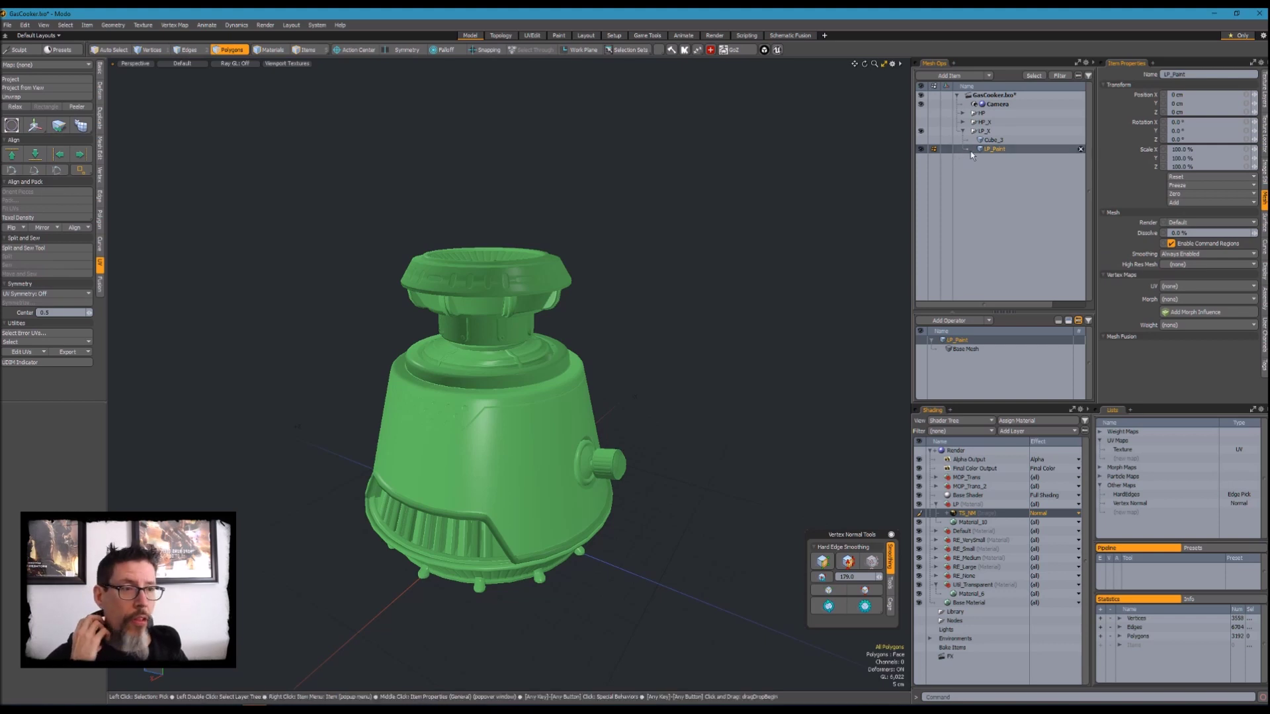
right_click(995, 148)
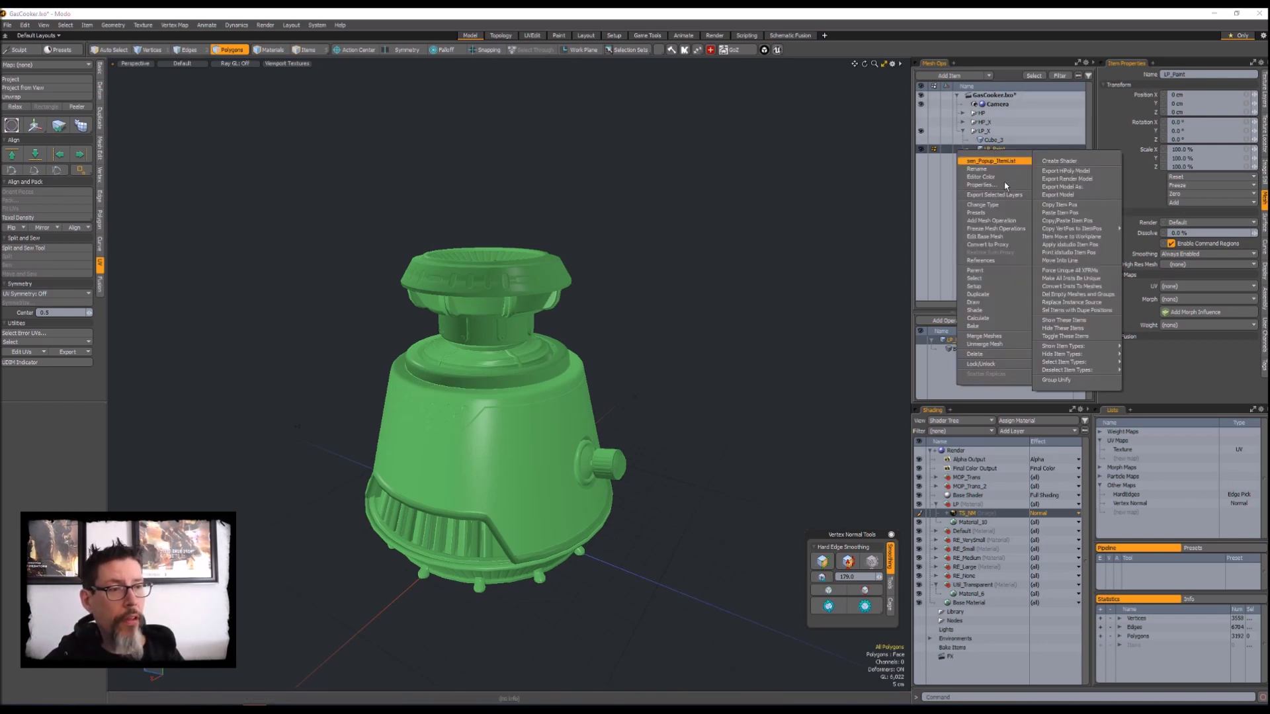
click(1043, 296)
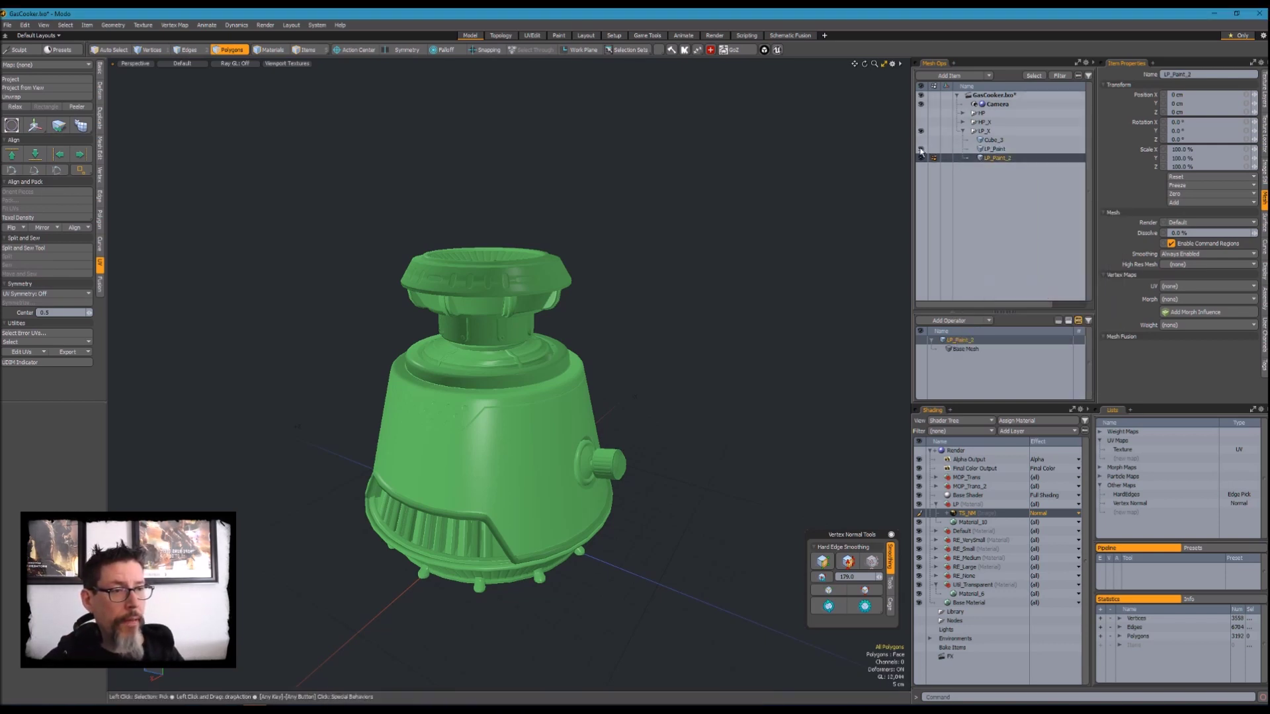
Step: Rename the duplicated mesh as MSH_GasCooker
double_click(996, 157)
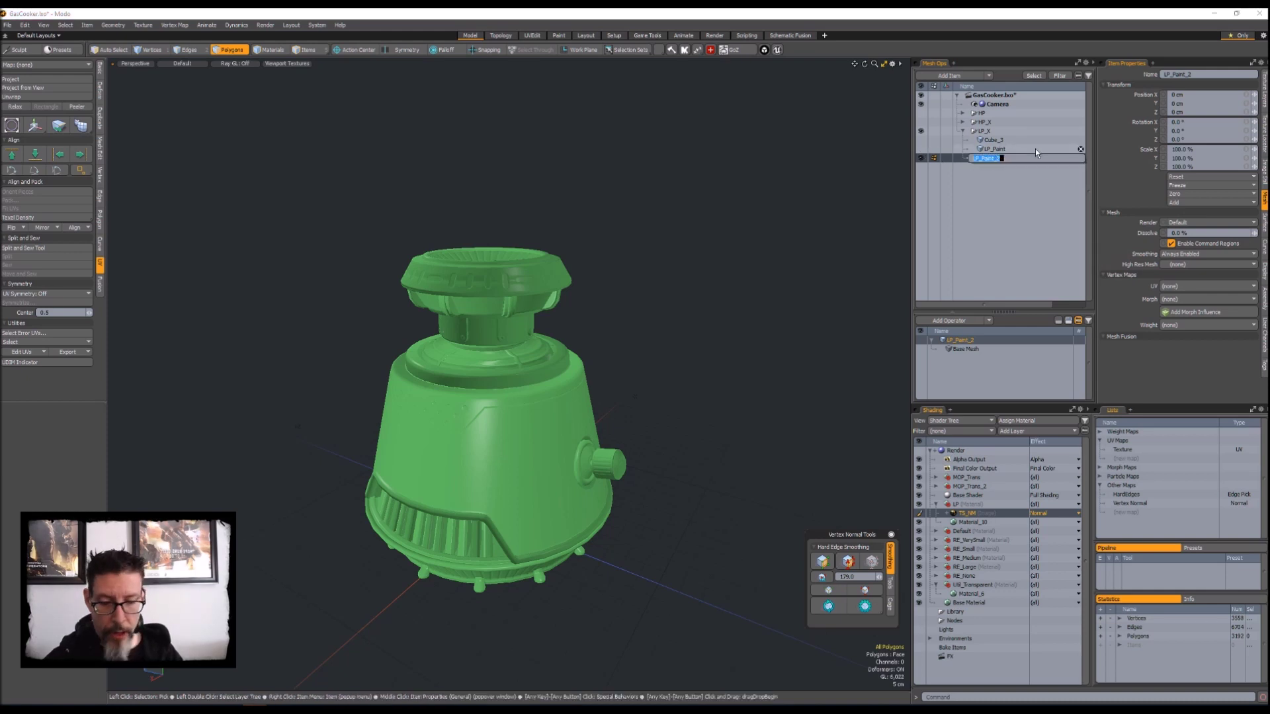
text(MSH_)
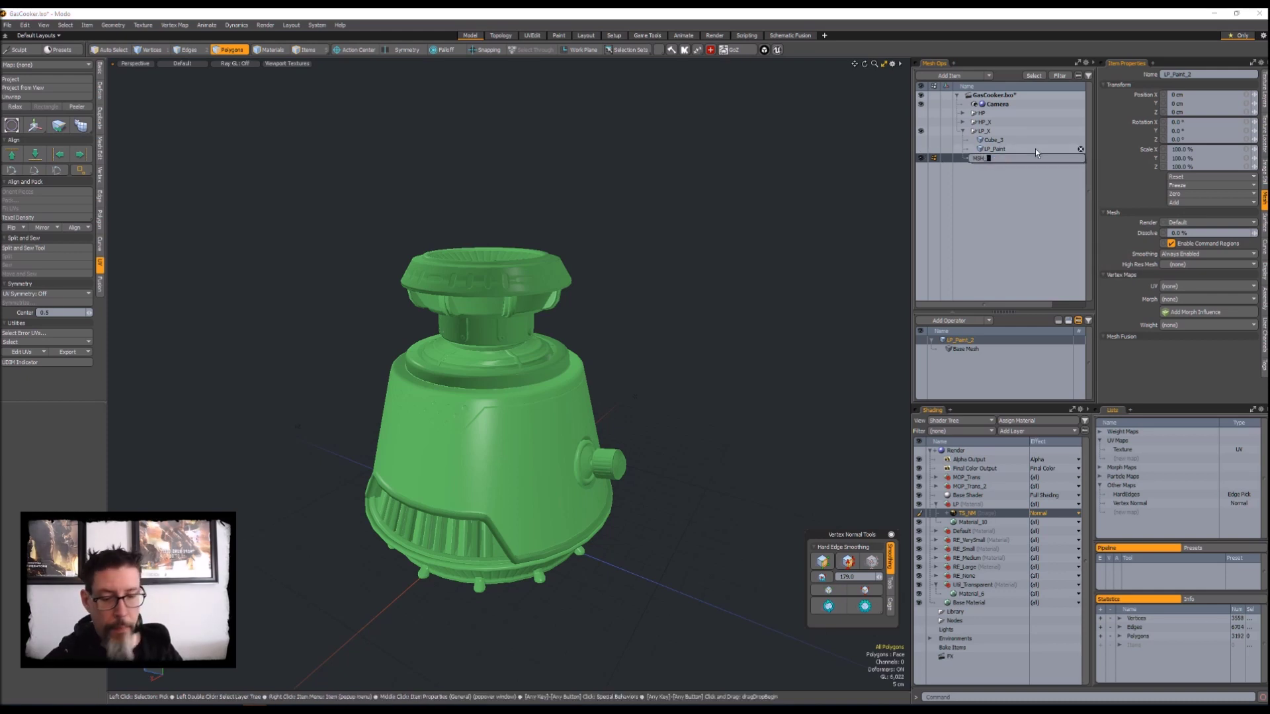
text(PasCook)
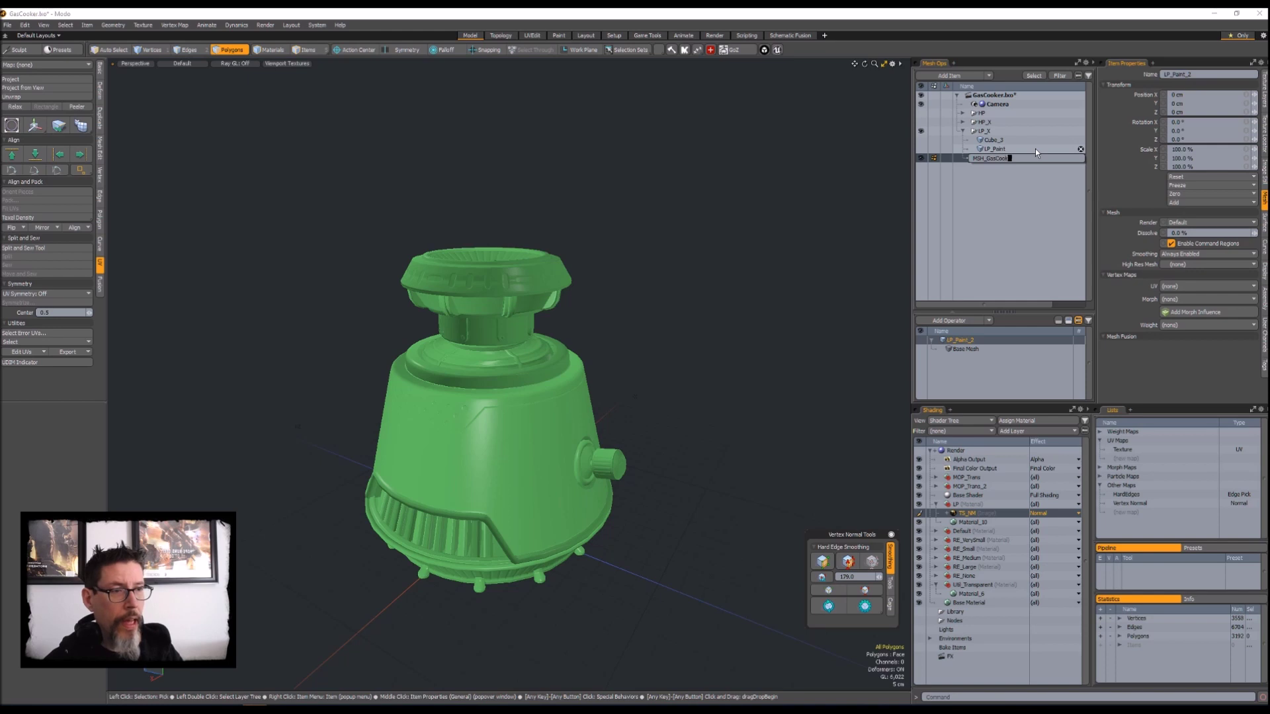
text(er)
key(Return)
Step: Select all polygons of the cooker's side knob, including its shaft and round base plate
mouse_move(628, 357)
alt+mouse_down()
mouse_move(666, 371)
mouse_move(639, 352)
mouse_move(632, 312)
alt+mouse_up()
mouse_move(698, 269)
middle_down()
mouse_move(347, 500)
mouse_move(748, 297)
middle_up()
alt+shift+drag(691, 266, 663, 246)
scroll(588, 396, up, 5)
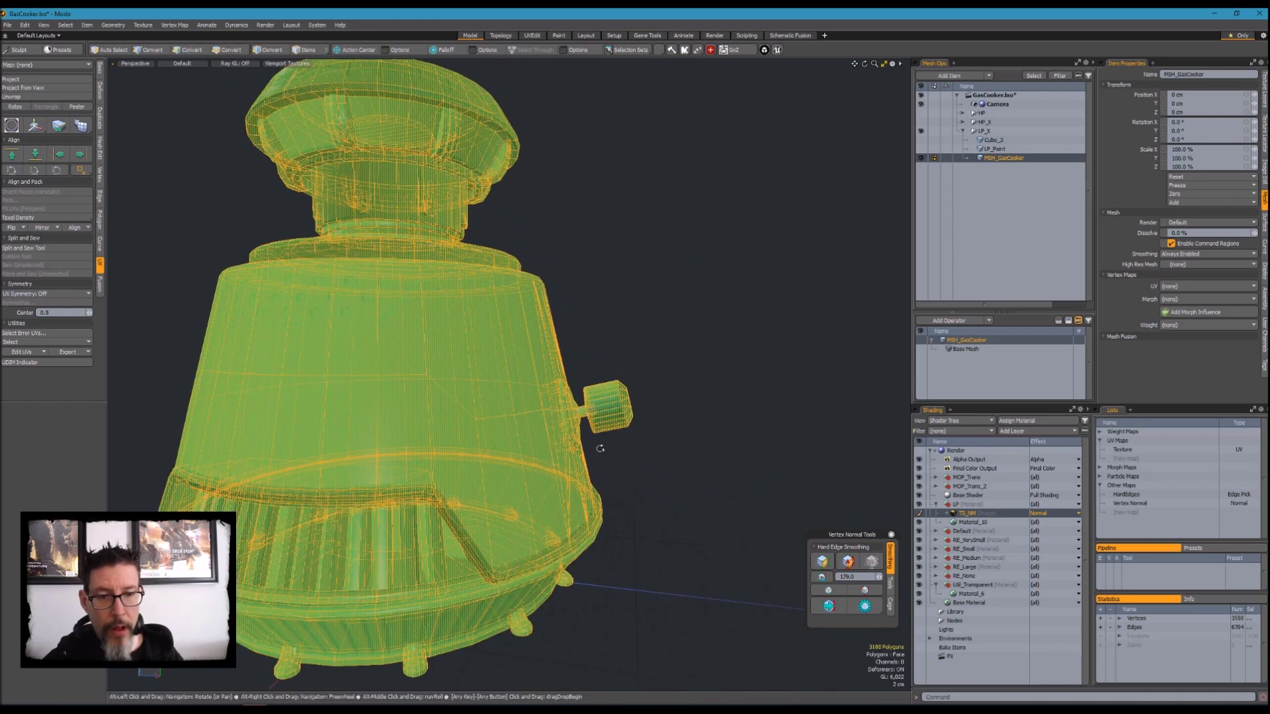
alt+drag(597, 448, 586, 363)
mouse_move(581, 354)
ctrl+middle_down()
mouse_move(589, 409)
mouse_move(642, 338)
mouse_move(551, 392)
mouse_move(602, 481)
ctrl+middle_up()
scroll(597, 394, up, 4)
alt+drag(632, 320, 576, 371)
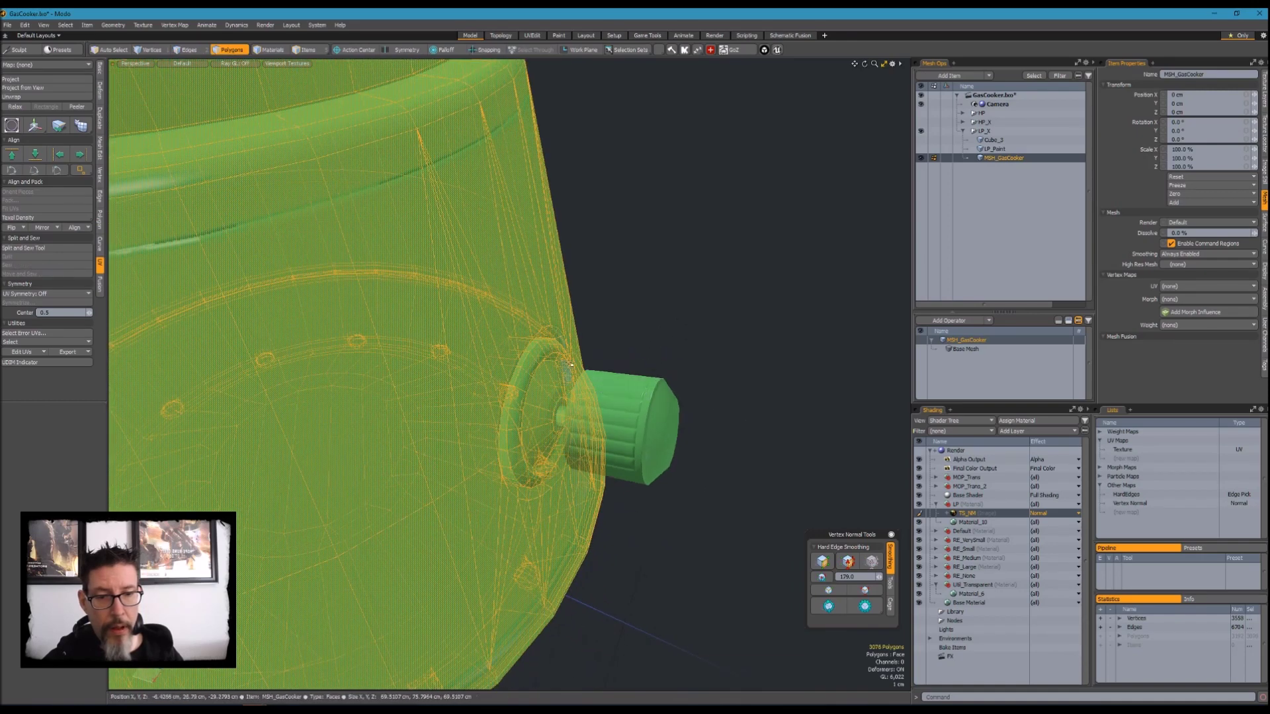
double_click(559, 419)
shift+double_click(562, 419)
shift+double_click(616, 420)
scroll(621, 339, down, 4)
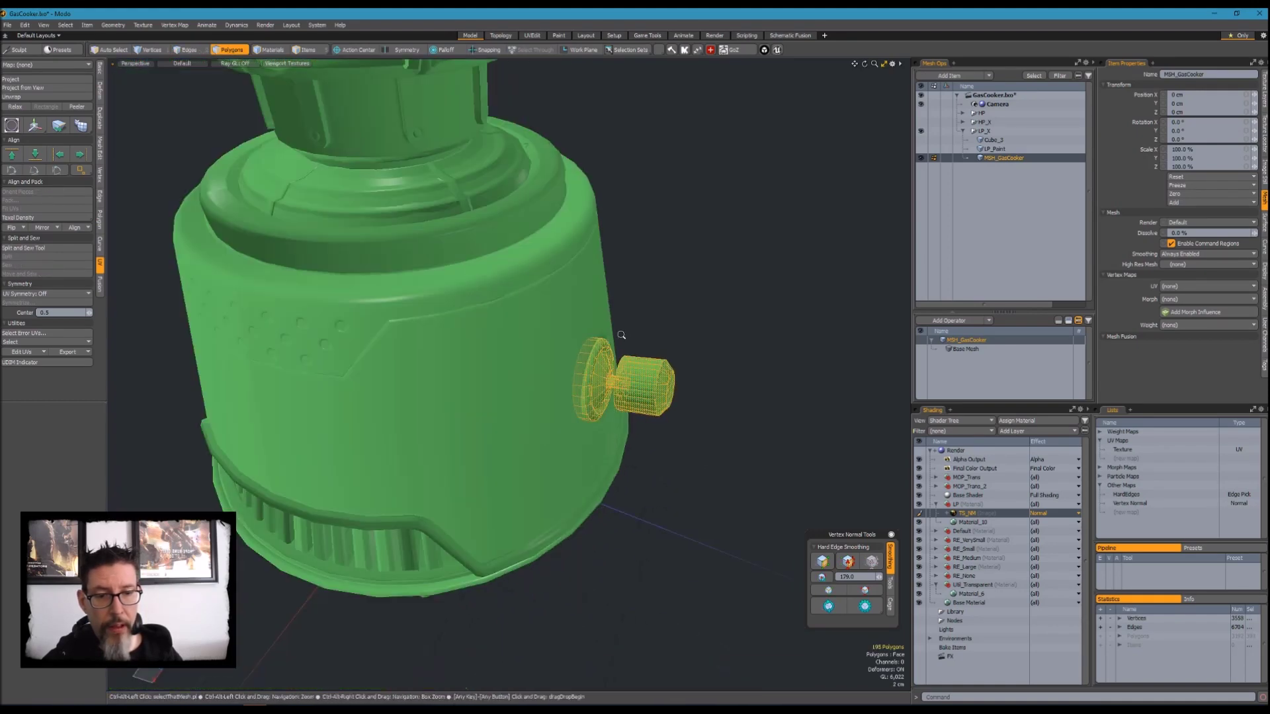
Step: Invert the polygon selection to the cooker body and create an AABB bounding box around the selection
key(bracketleft)
scroll(596, 344, down, 5)
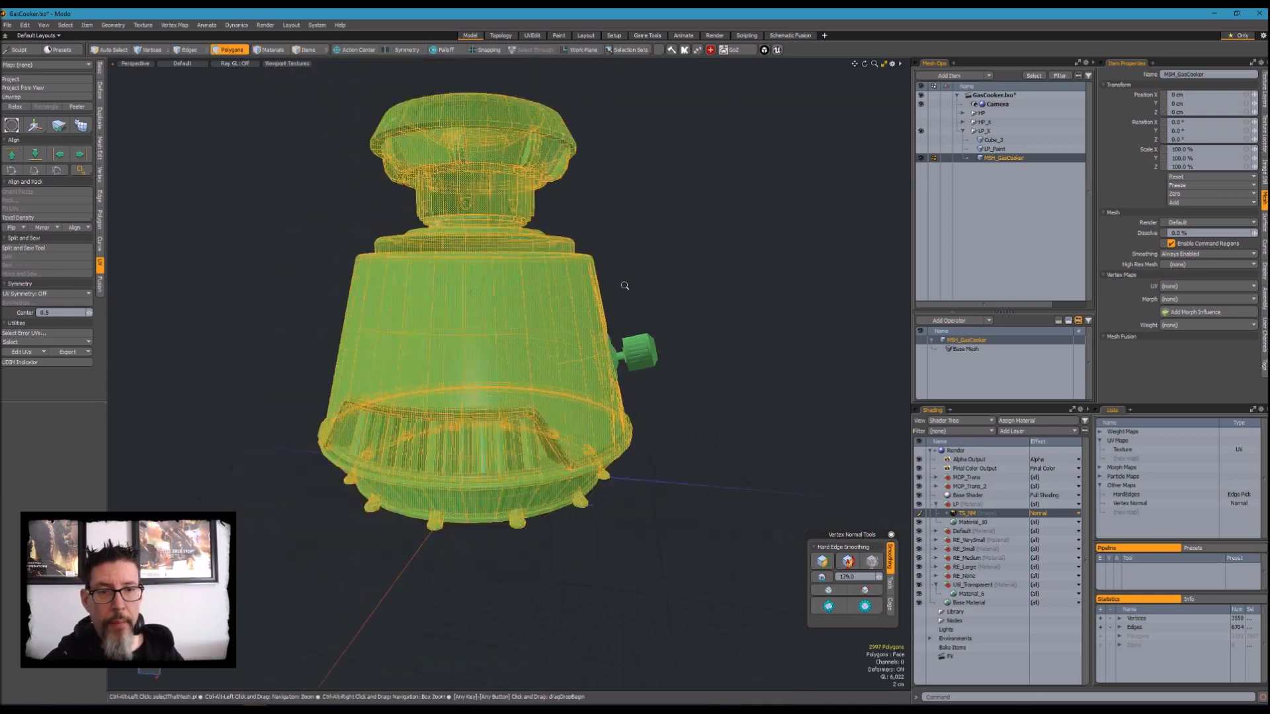
key(ctrl+alt+b)
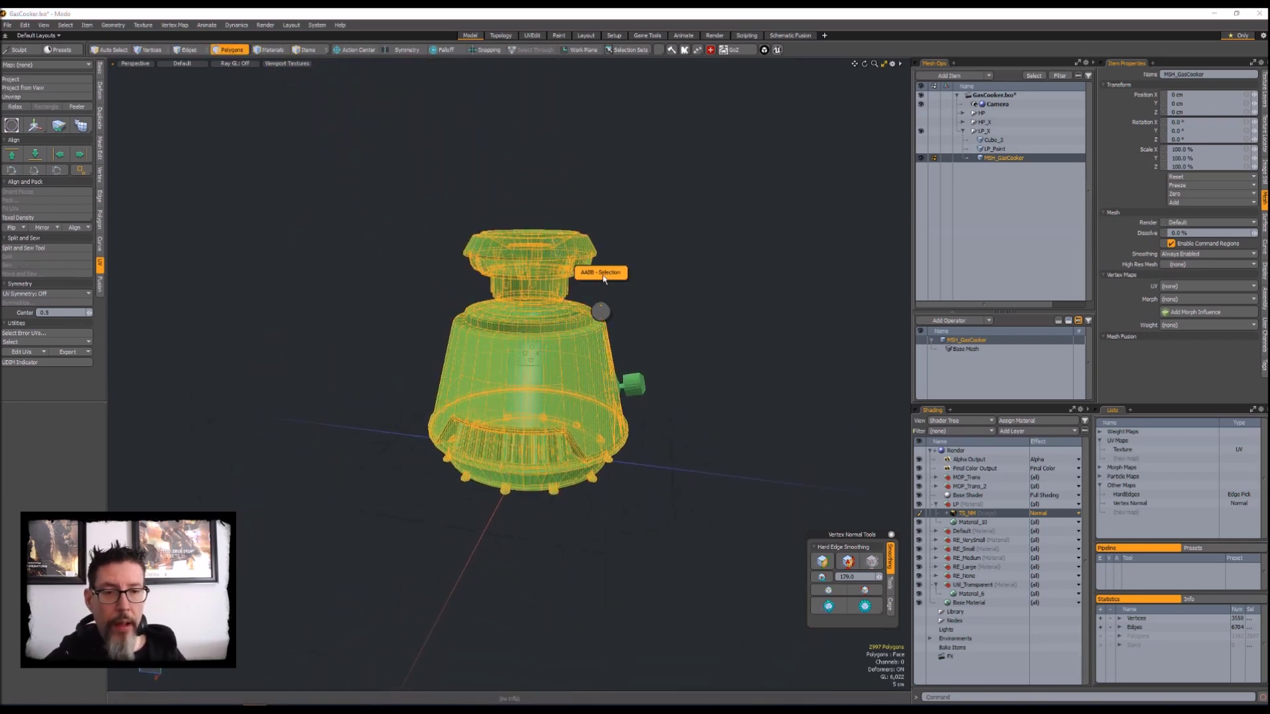
click(602, 276)
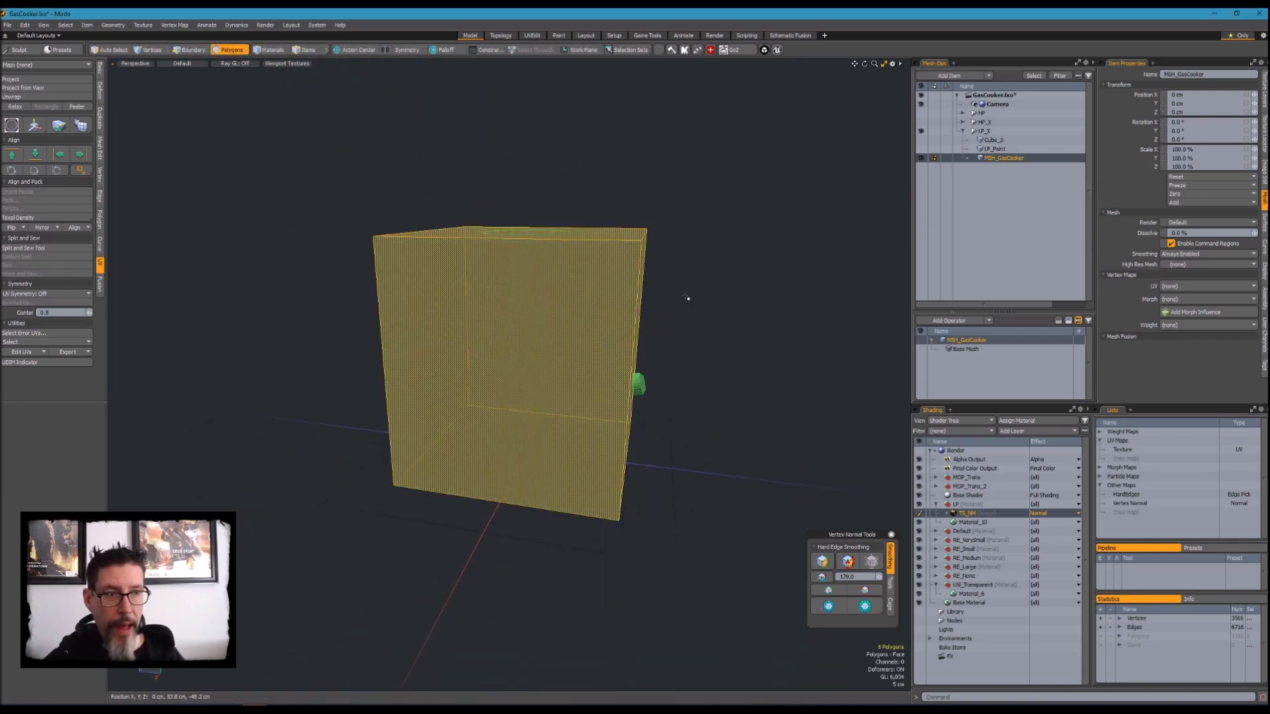
Step: Move the bounding box out of MSH_GasCooker into a new mesh item and assign it the Transparent material
key(Delete)
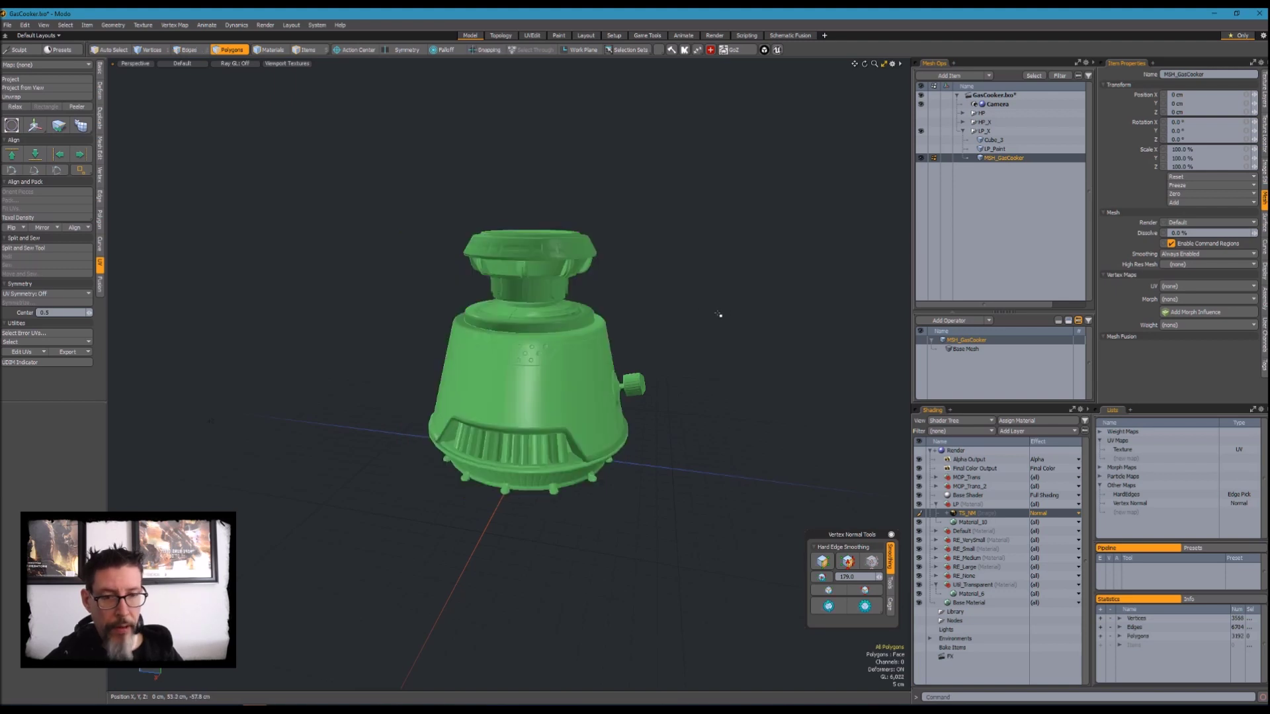
key(n)
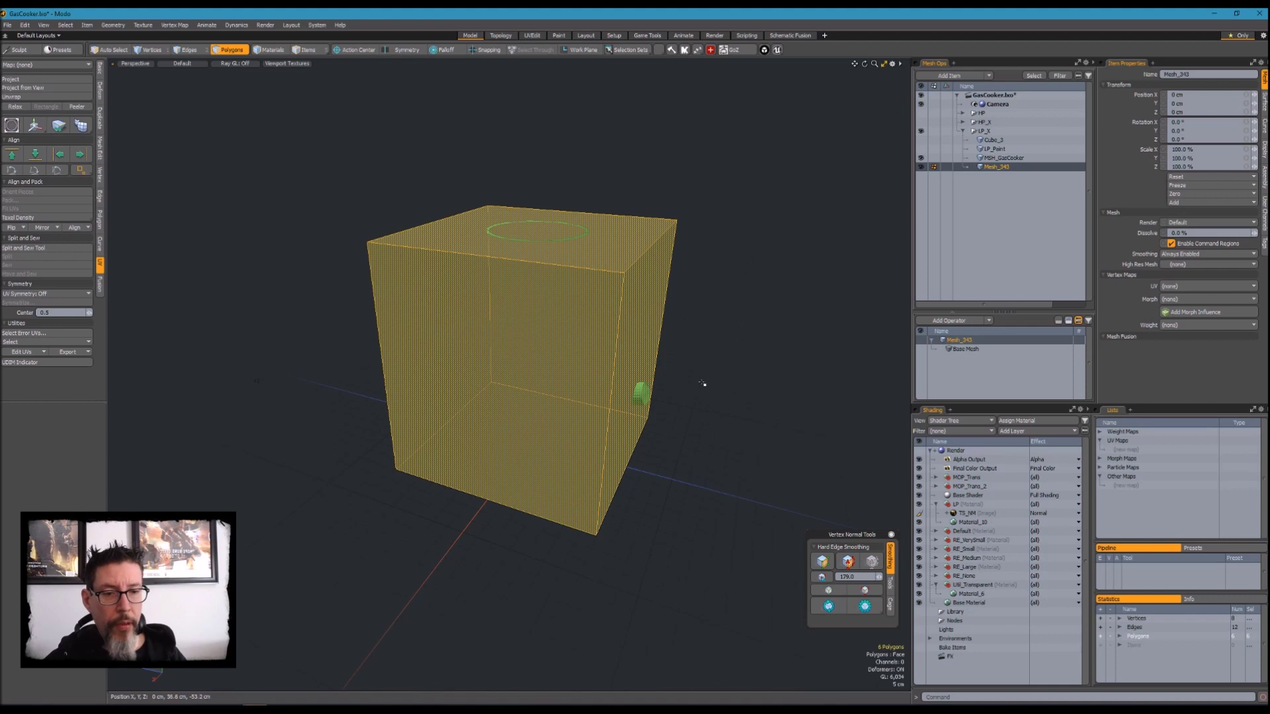
key(ctrl+m)
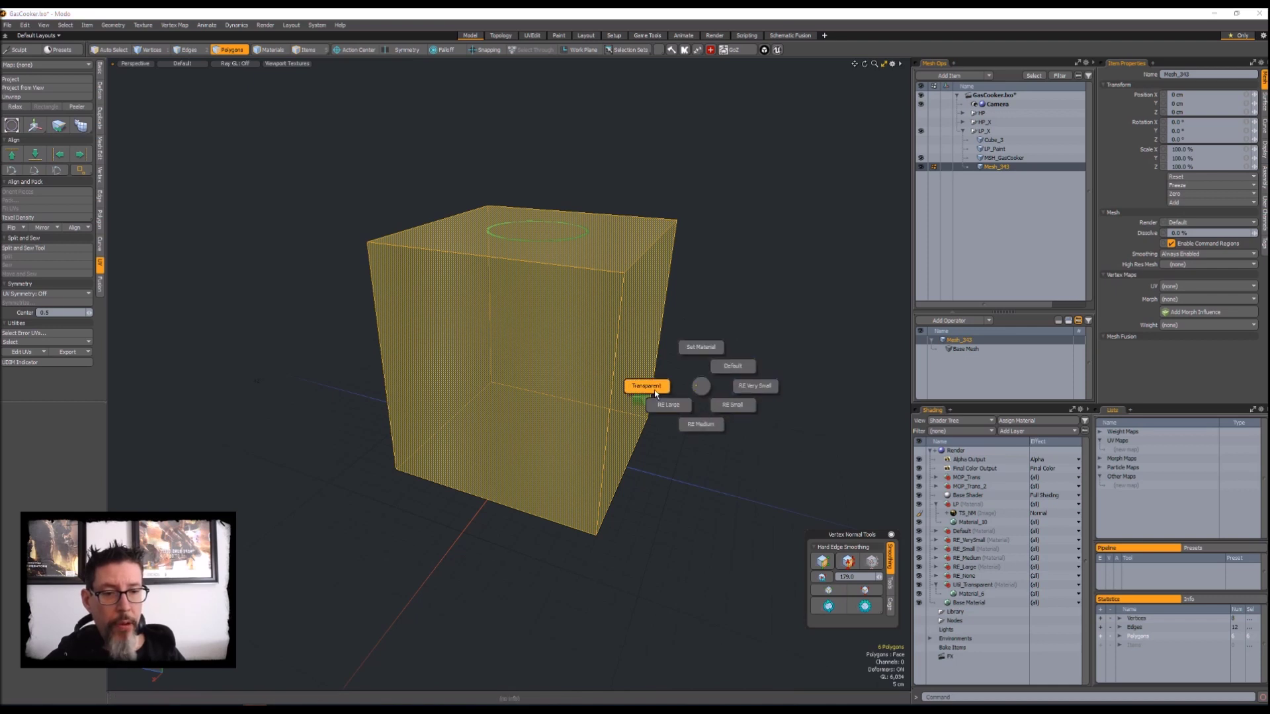
click(653, 390)
Step: Select the box's four vertical edges and bevel them to chamfer its corners
alt+drag(657, 329, 623, 318)
key(2)
click(608, 293)
key(alt+l)
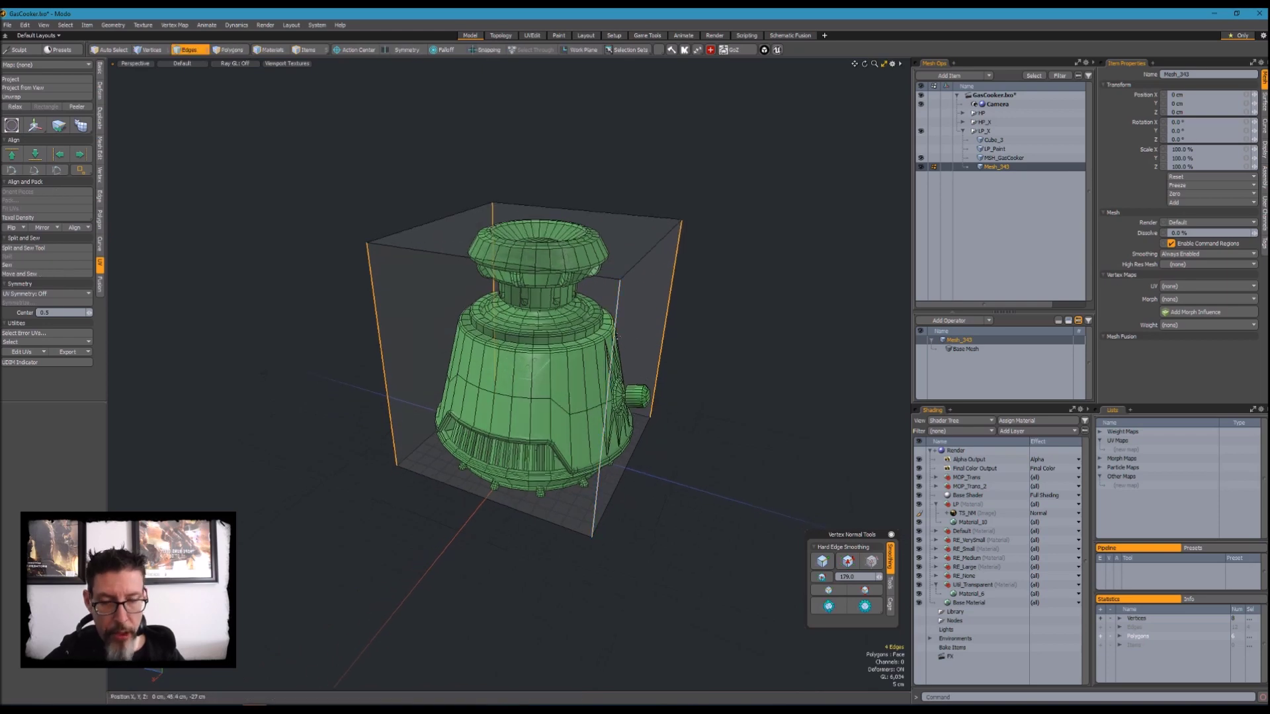
key(shift+b)
drag(526, 355, 612, 355)
Step: Select the box's top and bottom polygons and even them out with Perfect Circle to form a cylinder
key(3)
click(588, 228)
alt+drag(521, 360, 529, 265)
shift+click(576, 449)
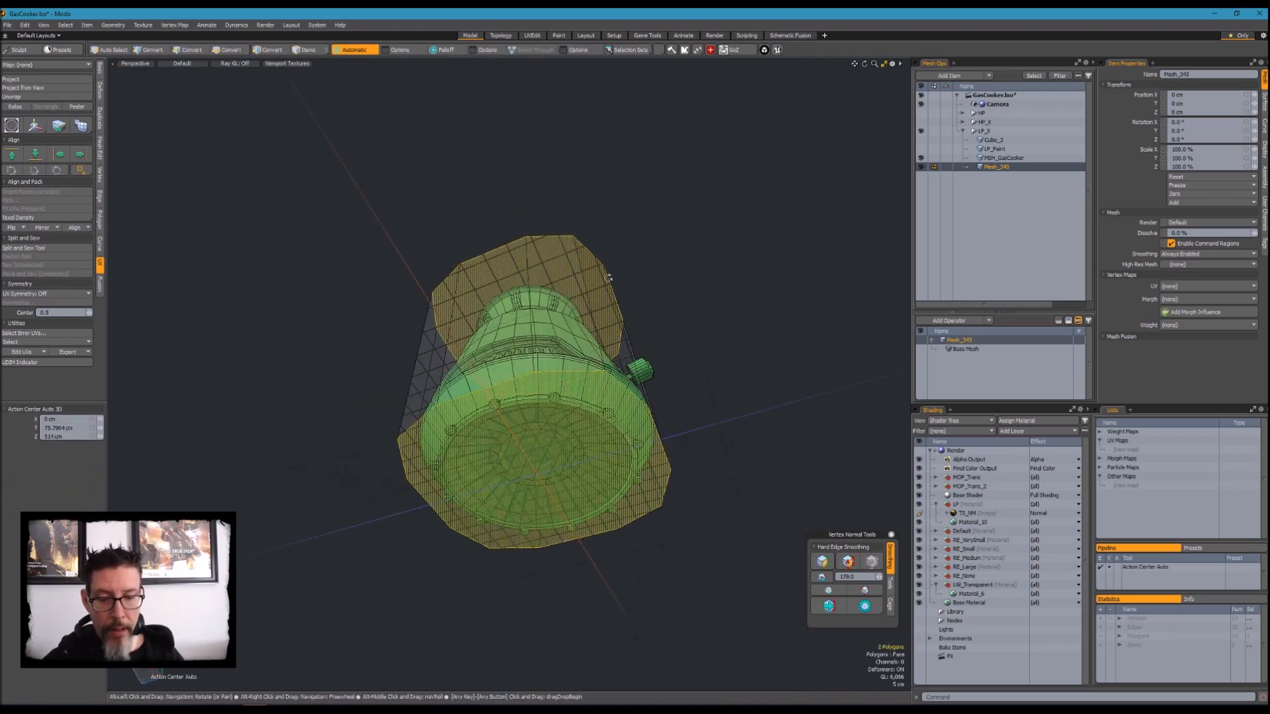
alt+drag(668, 234, 679, 317)
key(shift+space)
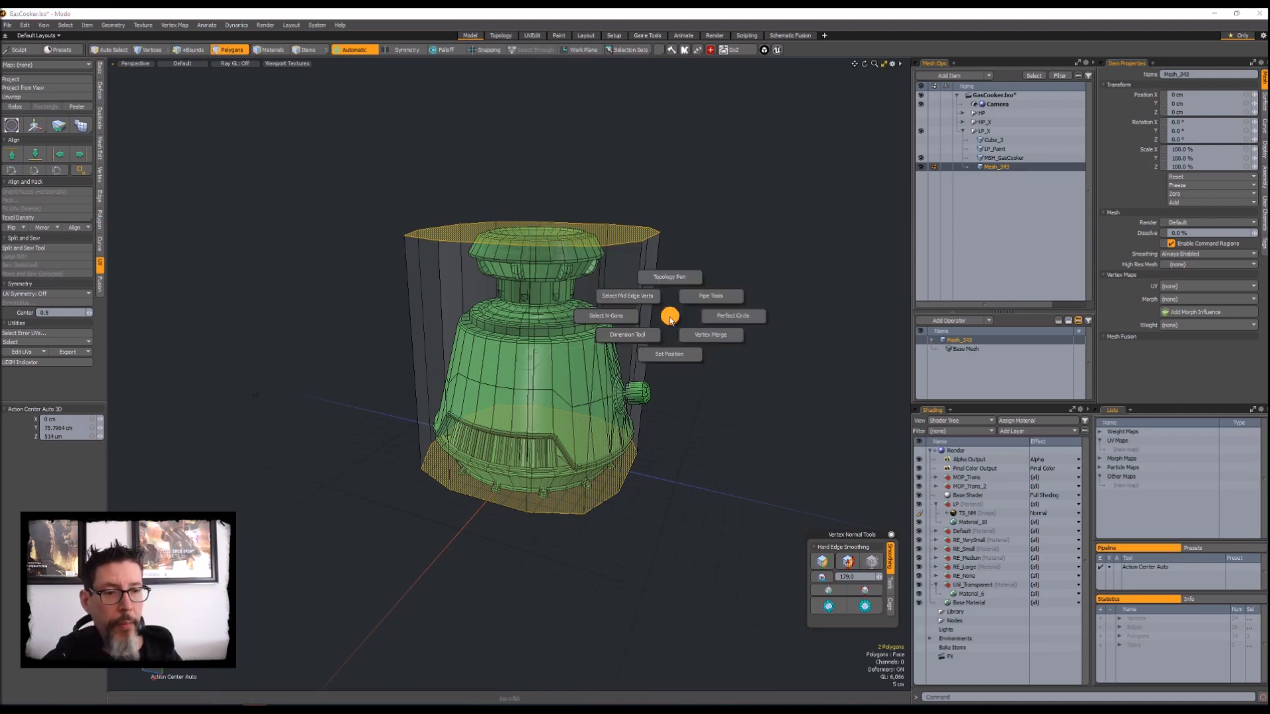
click(714, 319)
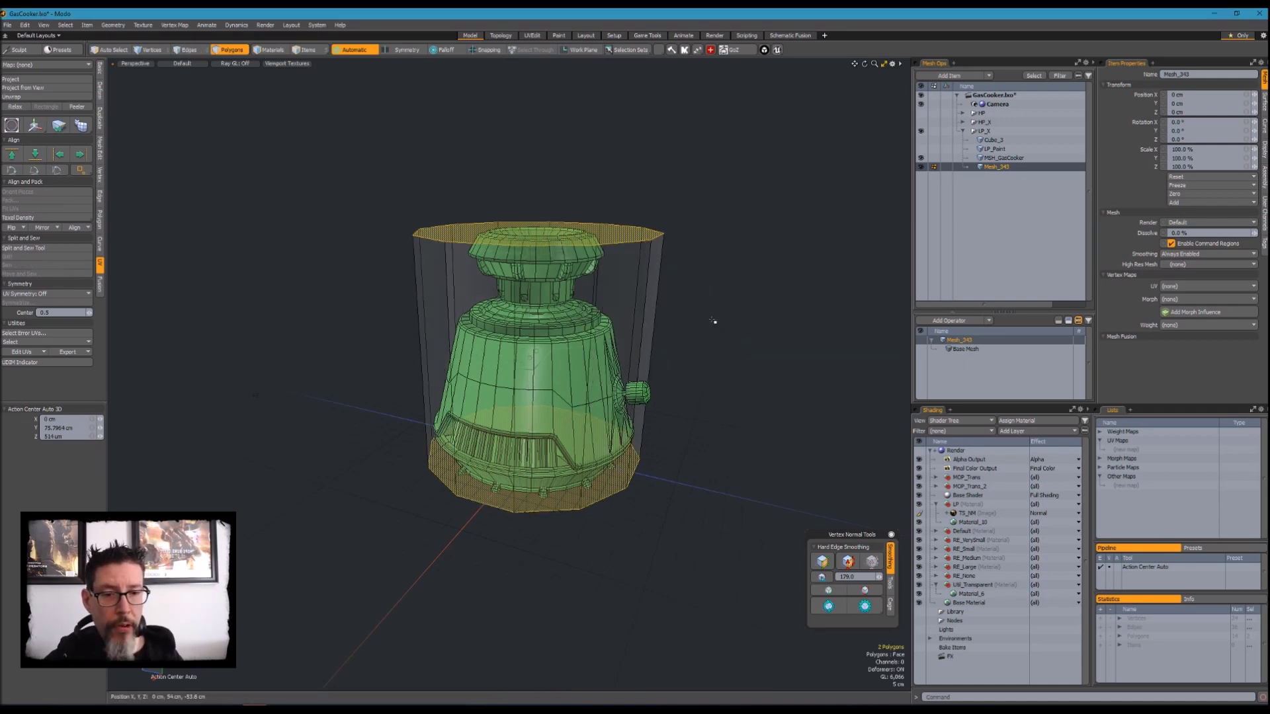
Step: Select the whole cylinder and scale it to about 93.5% in X and Z for a tighter fit around the cooker
alt+drag(488, 346, 506, 386)
double_click(509, 390)
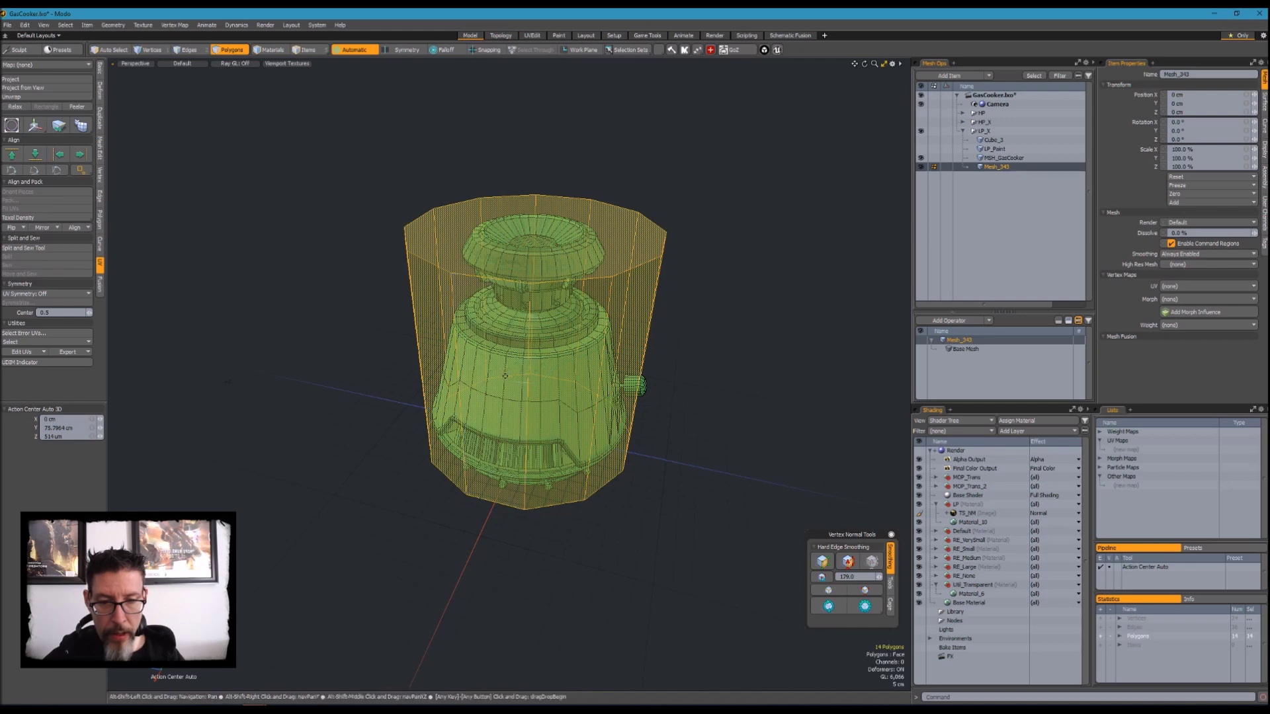
key(r)
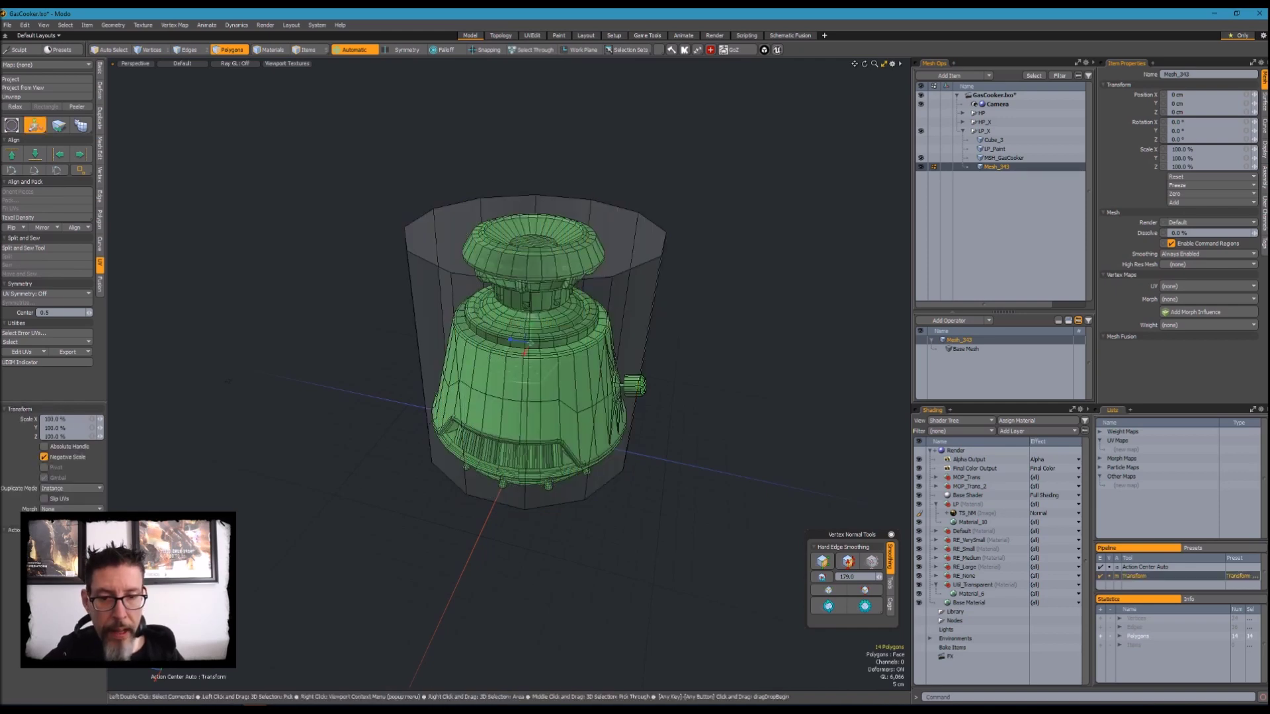
drag(505, 352, 499, 281)
alt+drag(520, 363, 523, 427)
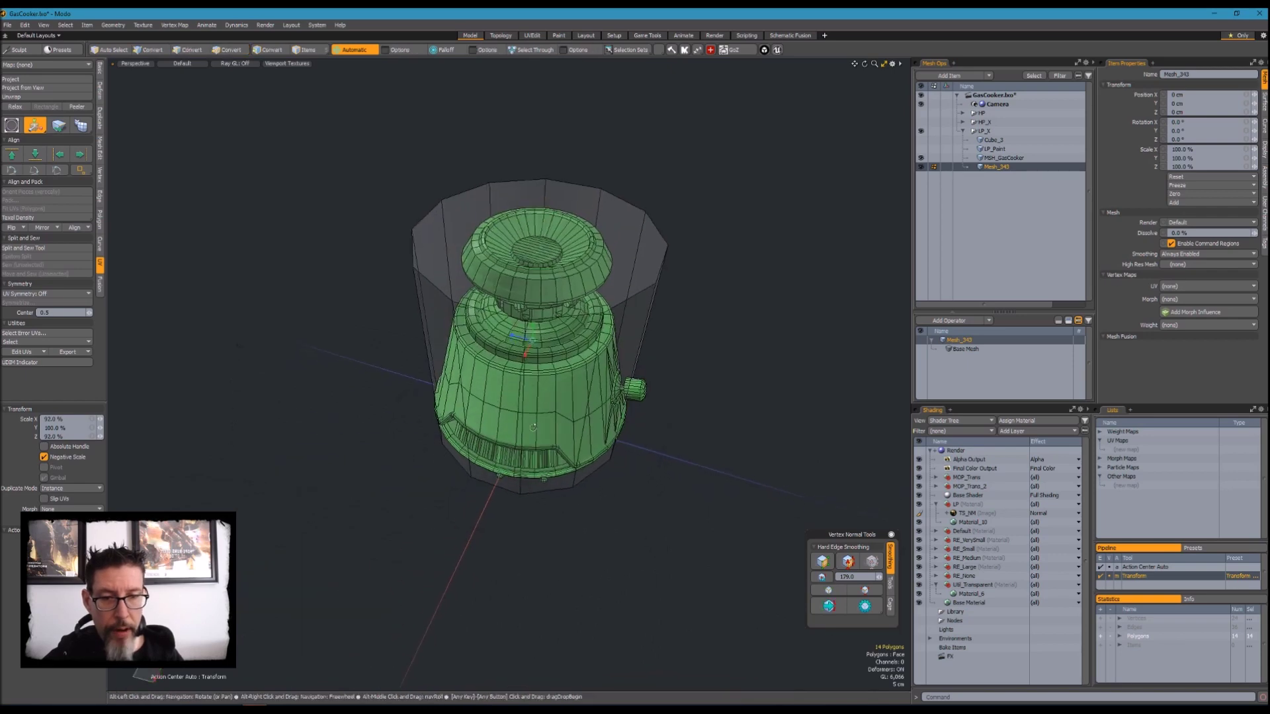
drag(509, 348, 513, 349)
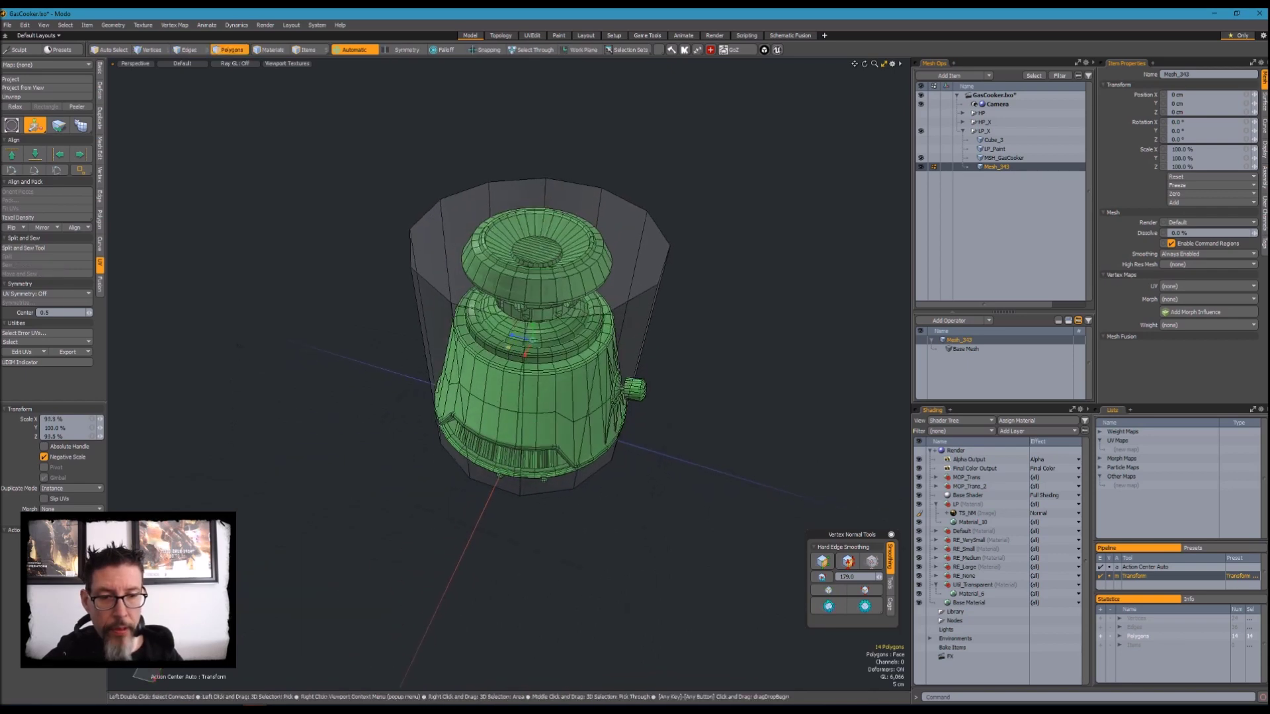
alt+drag(560, 398, 576, 334)
key(q)
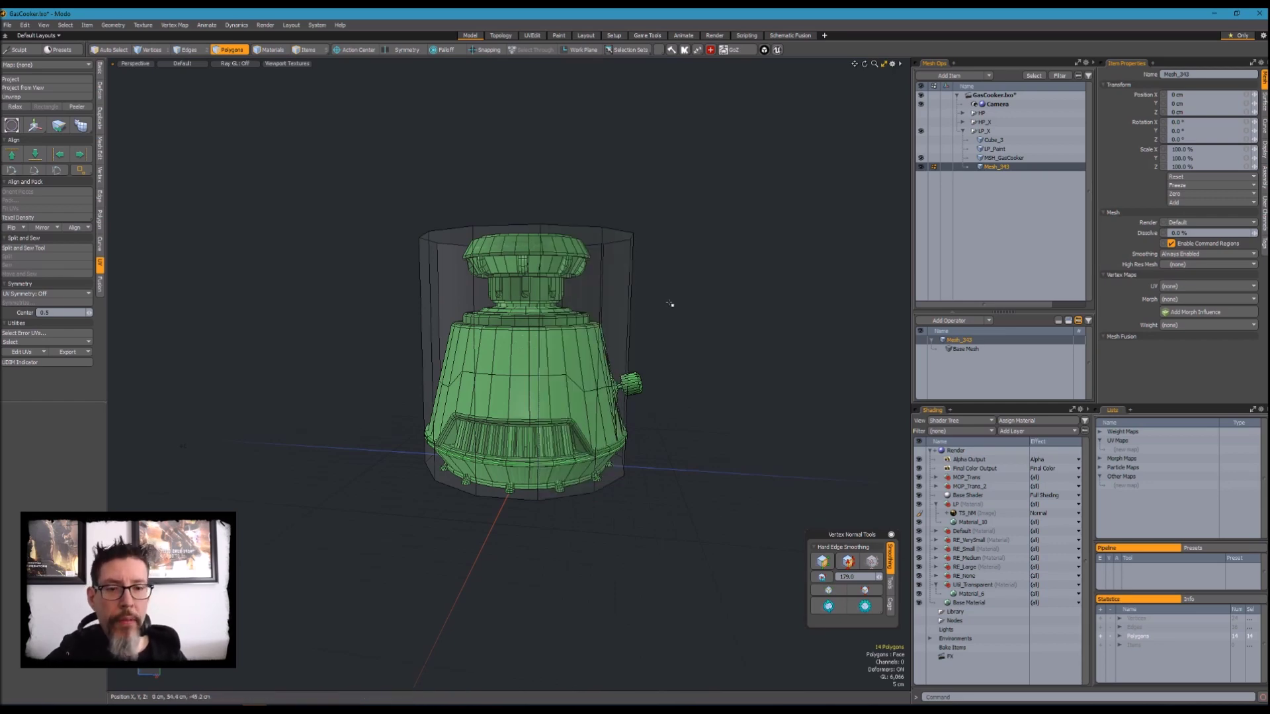
Step: Add two edge loops around the cylinder, one at about 85% level with the cooker's wide rim and one near the upper end
alt+drag(669, 304, 672, 311)
key(ctrl+space)
click(625, 319)
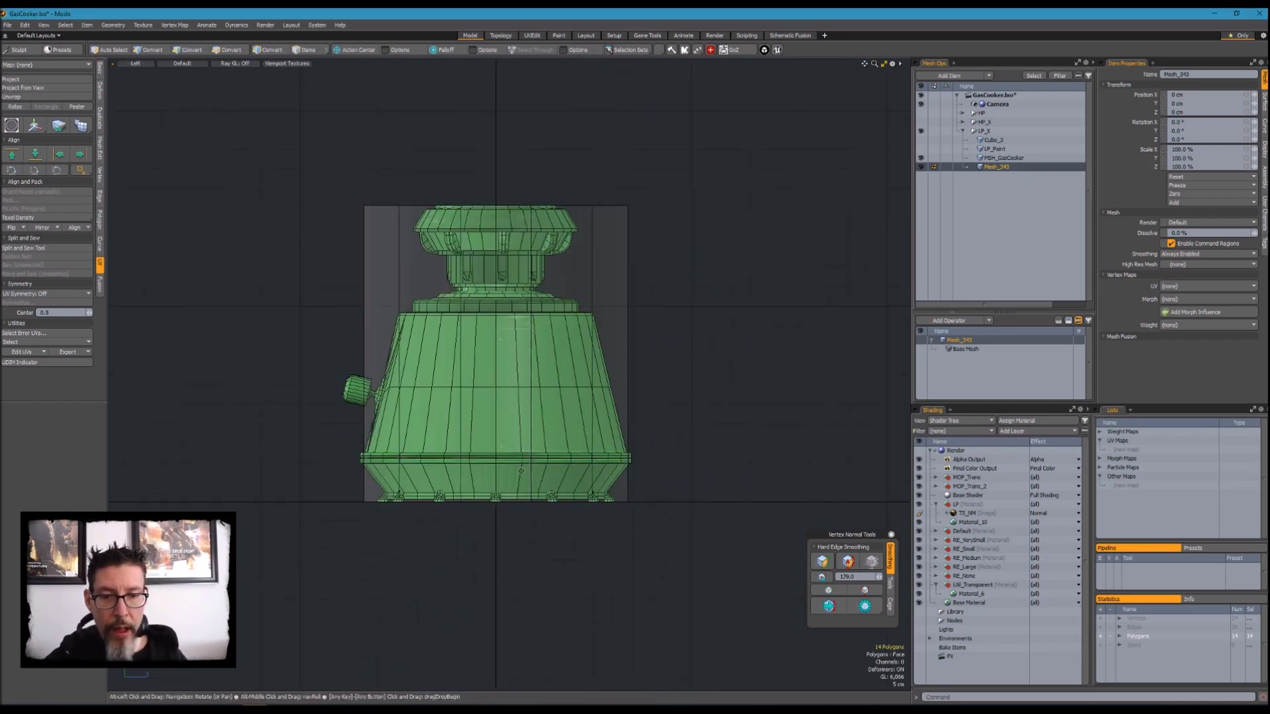
mouse_move(537, 424)
alt+mouse_down()
mouse_move(564, 355)
mouse_move(543, 437)
alt+mouse_up()
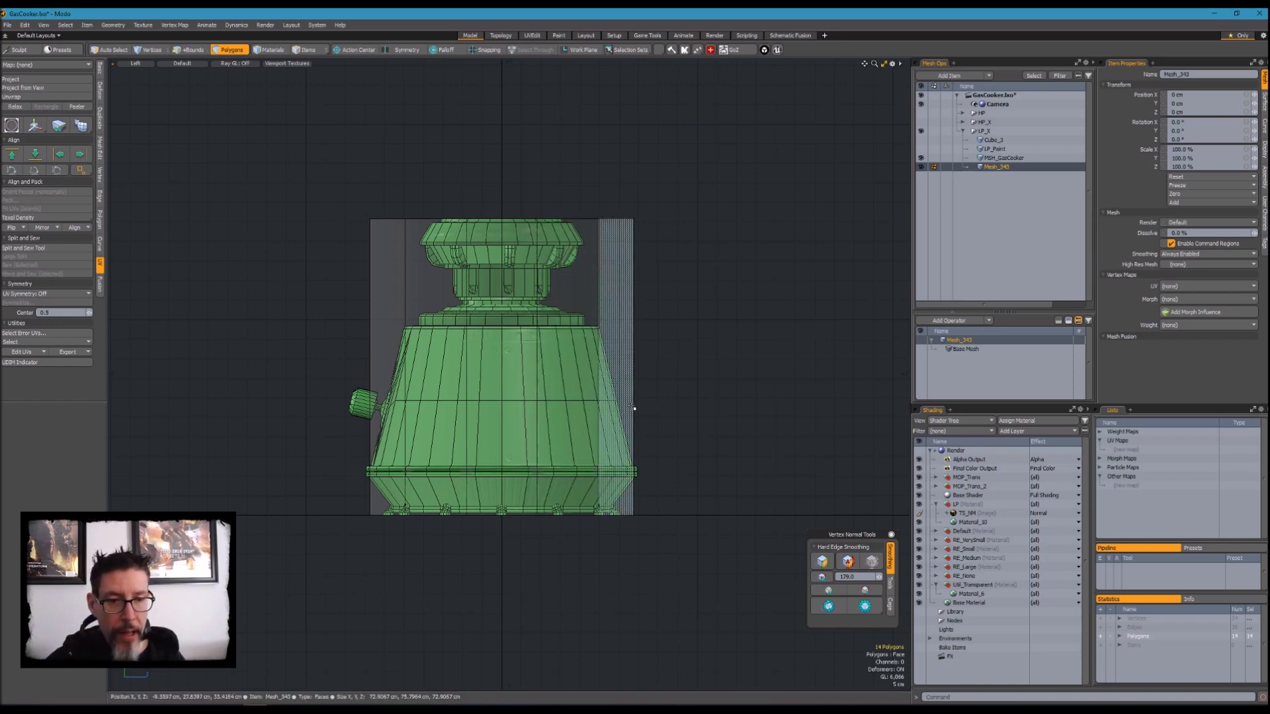
key(alt+l)
click(632, 463)
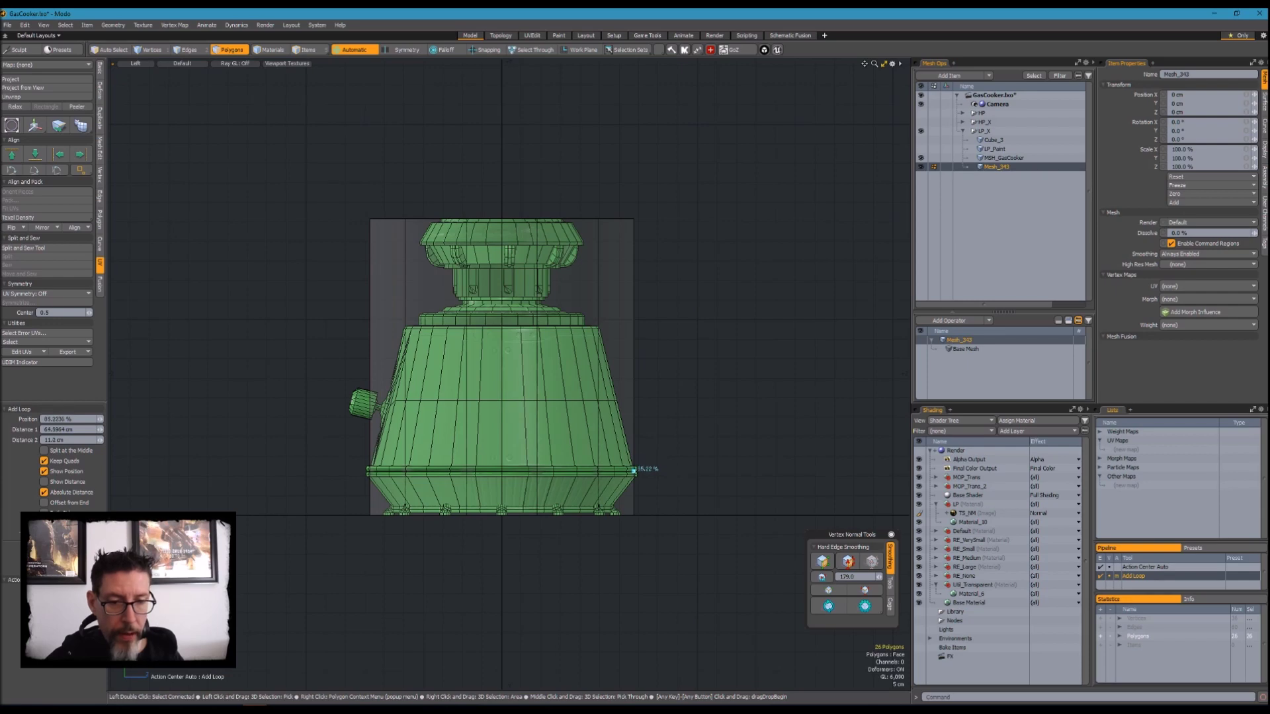
shift+click(633, 291)
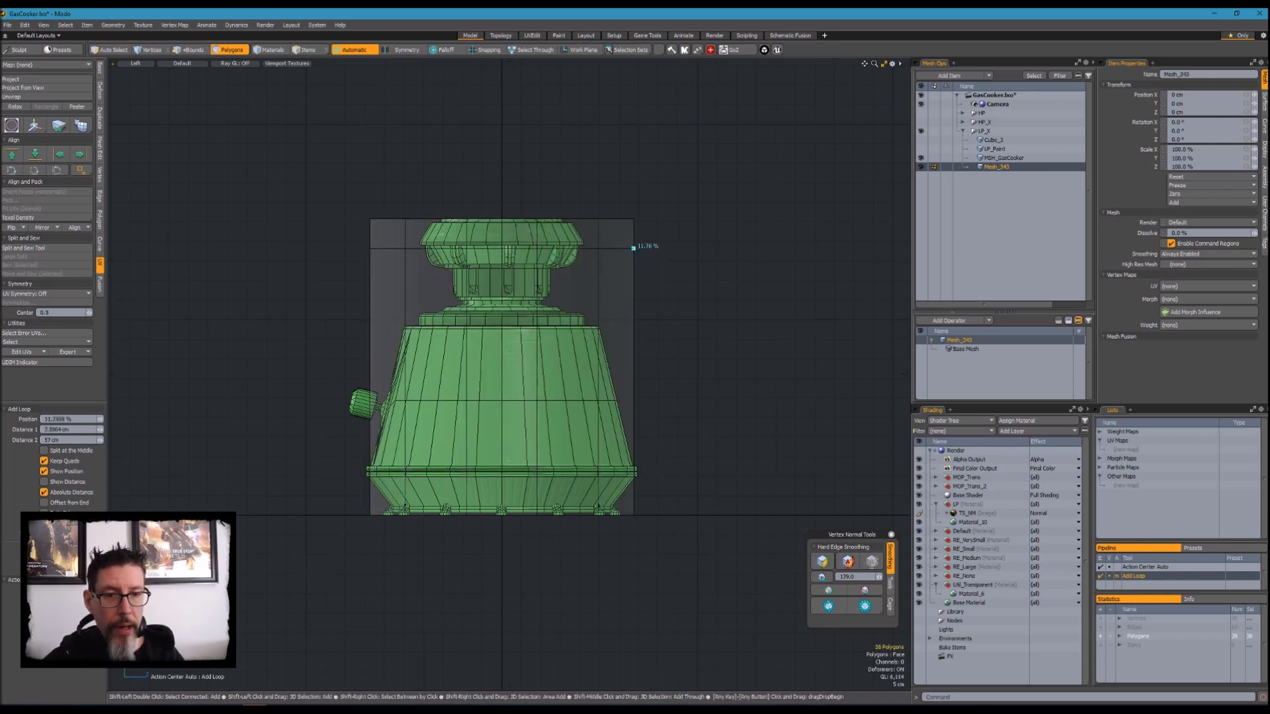
key(ctrl+space)
click(708, 171)
alt+drag(549, 165, 542, 232)
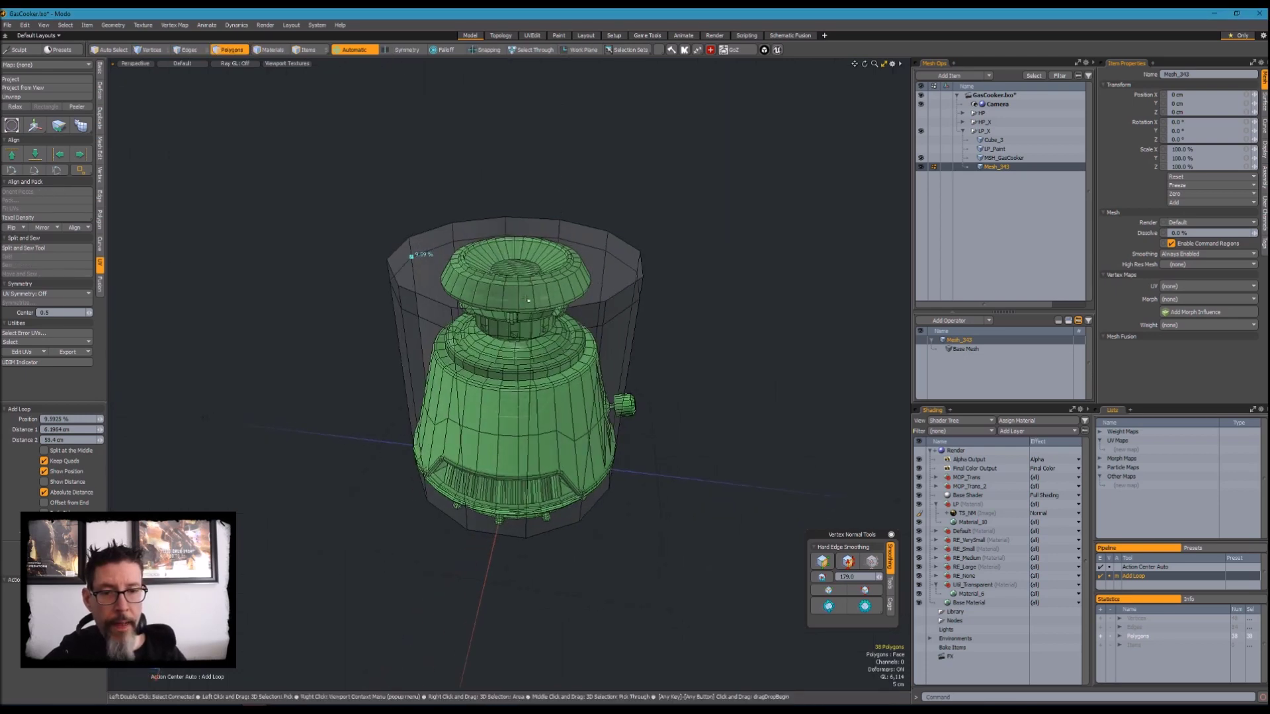
key(space)
Step: Scale the cylinder's bottom polygon inward to match the cooker's base
alt+drag(504, 503, 548, 375)
key(y)
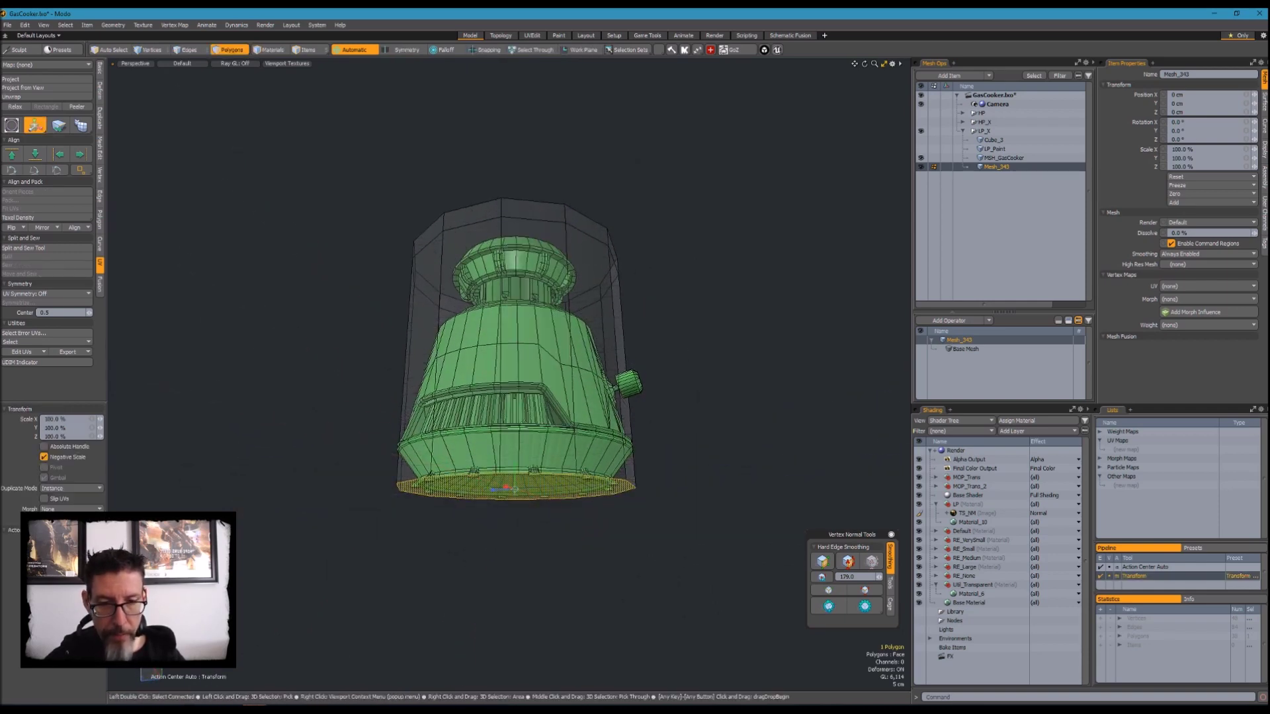
drag(490, 487, 582, 400)
key(space)
Step: Scale the cylinder's upper polygon band inward to the burner head, and shrink the top polygon to the burner's upper rim
drag(574, 321, 651, 318)
key(l)
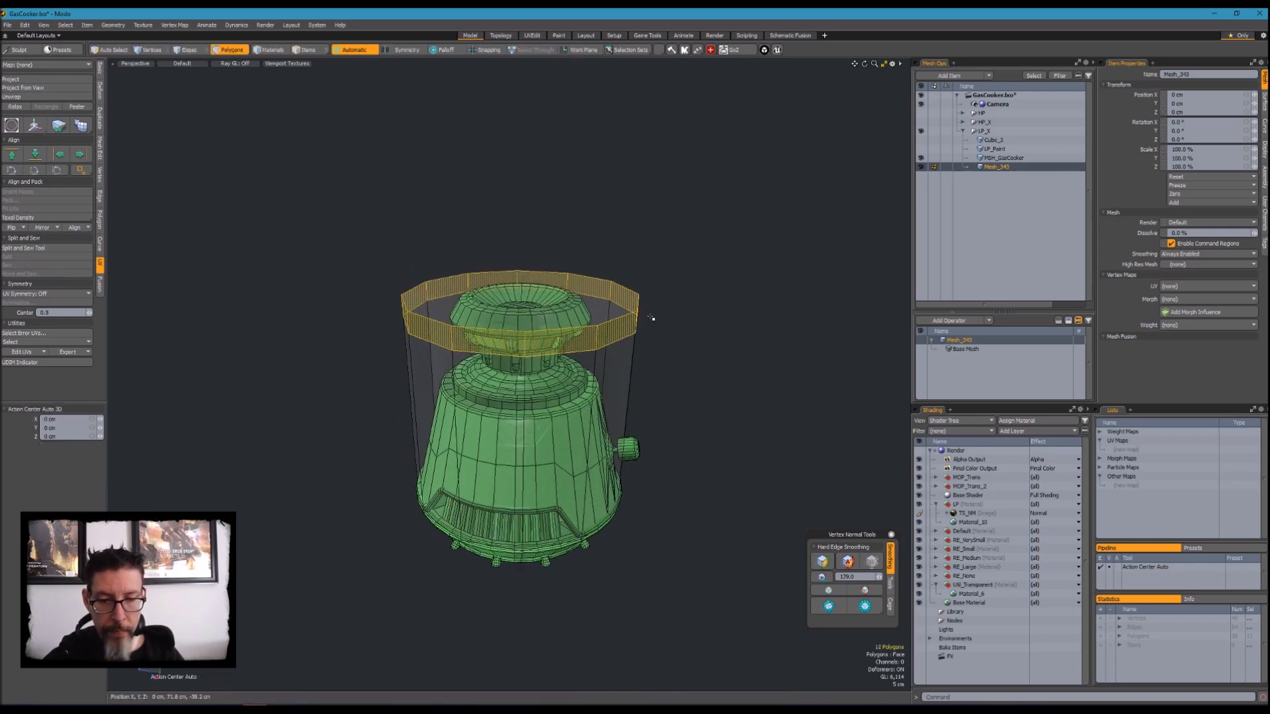
key(y)
drag(496, 311, 462, 320)
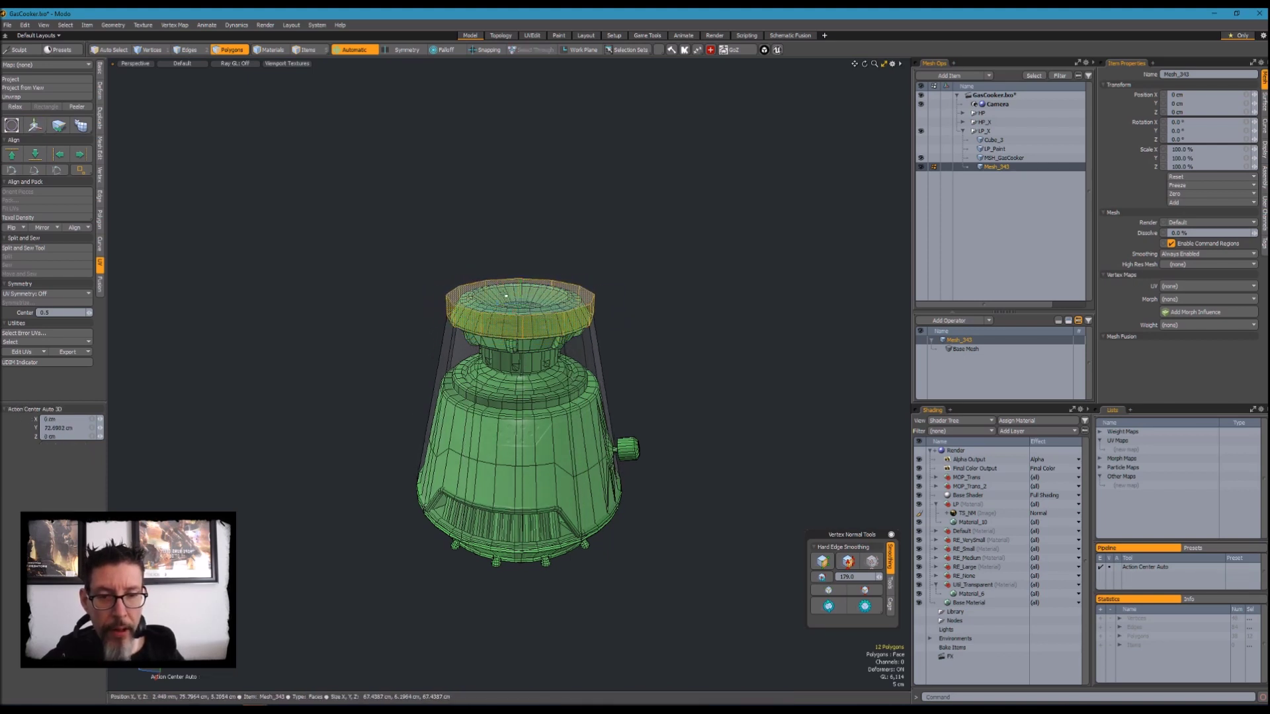
click(515, 304)
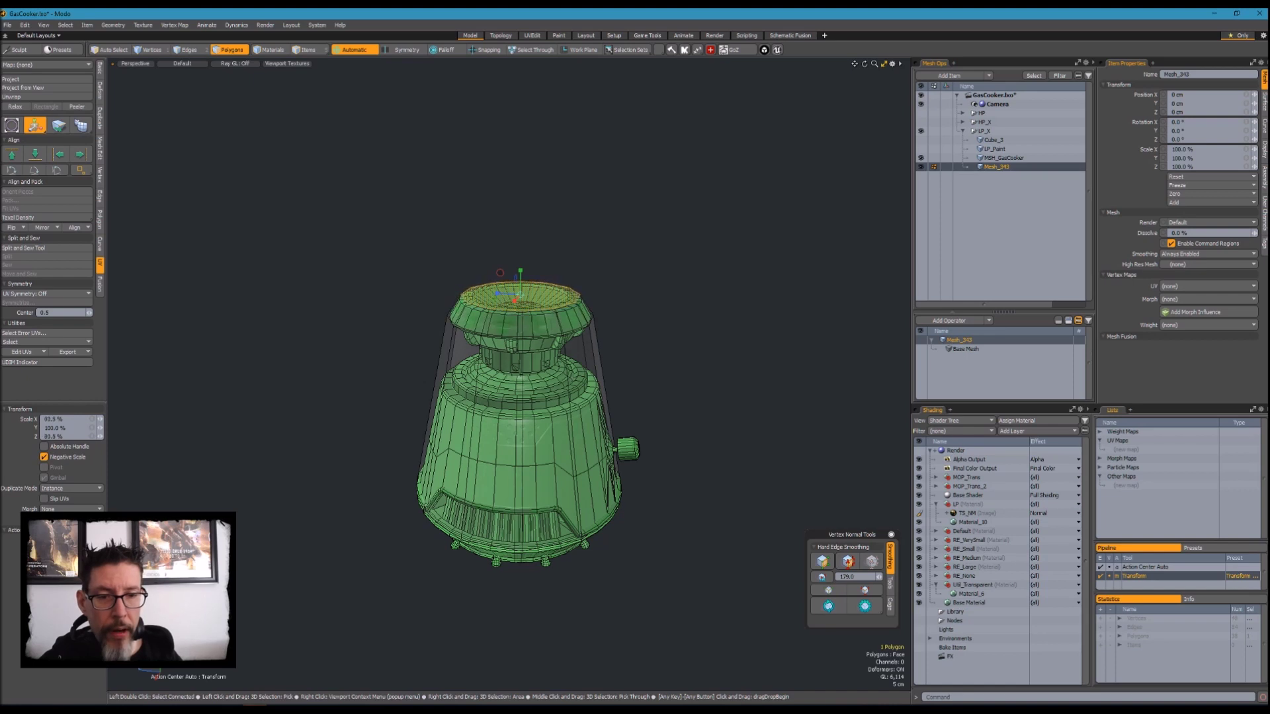
alt+drag(582, 390, 587, 351)
key(q)
Step: Isolate the collision shape and split its top and bottom cap polygons into quads
key(shift+h)
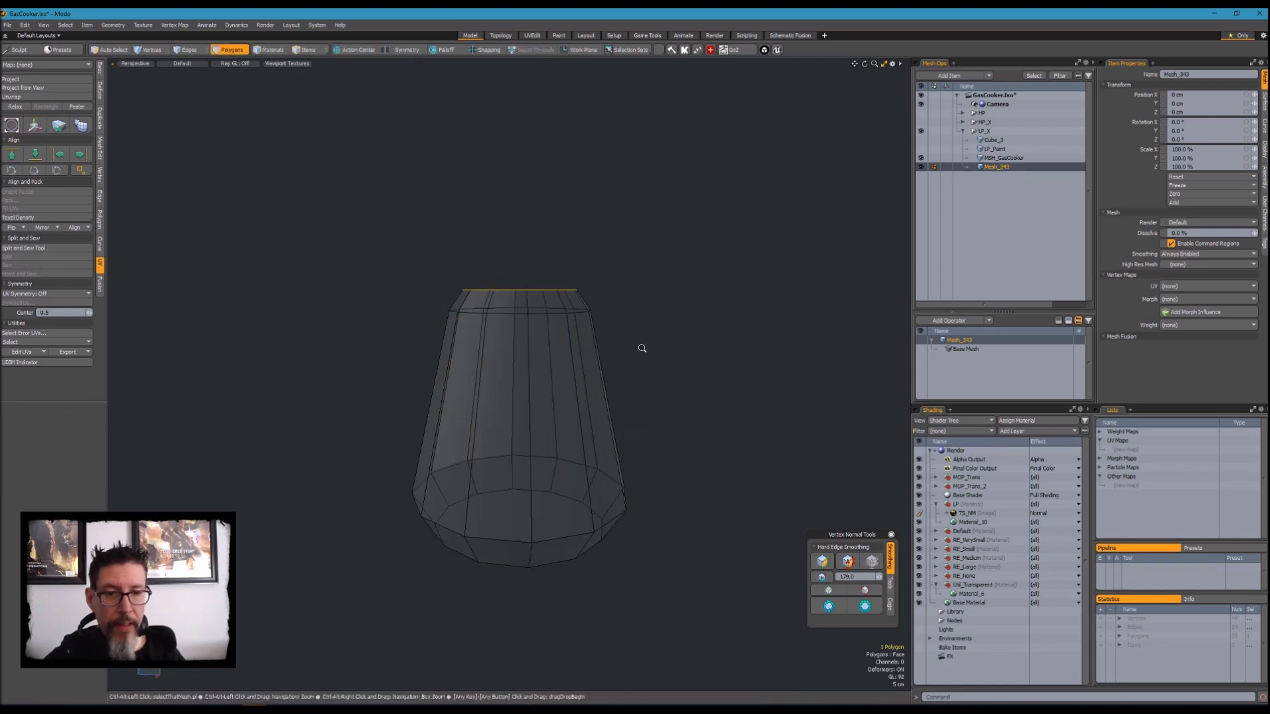
click(640, 354)
alt+drag(640, 354, 615, 371)
scroll(628, 371, down, 3)
click(571, 344)
shift+click(558, 423)
key(ctrl+3)
click(650, 394)
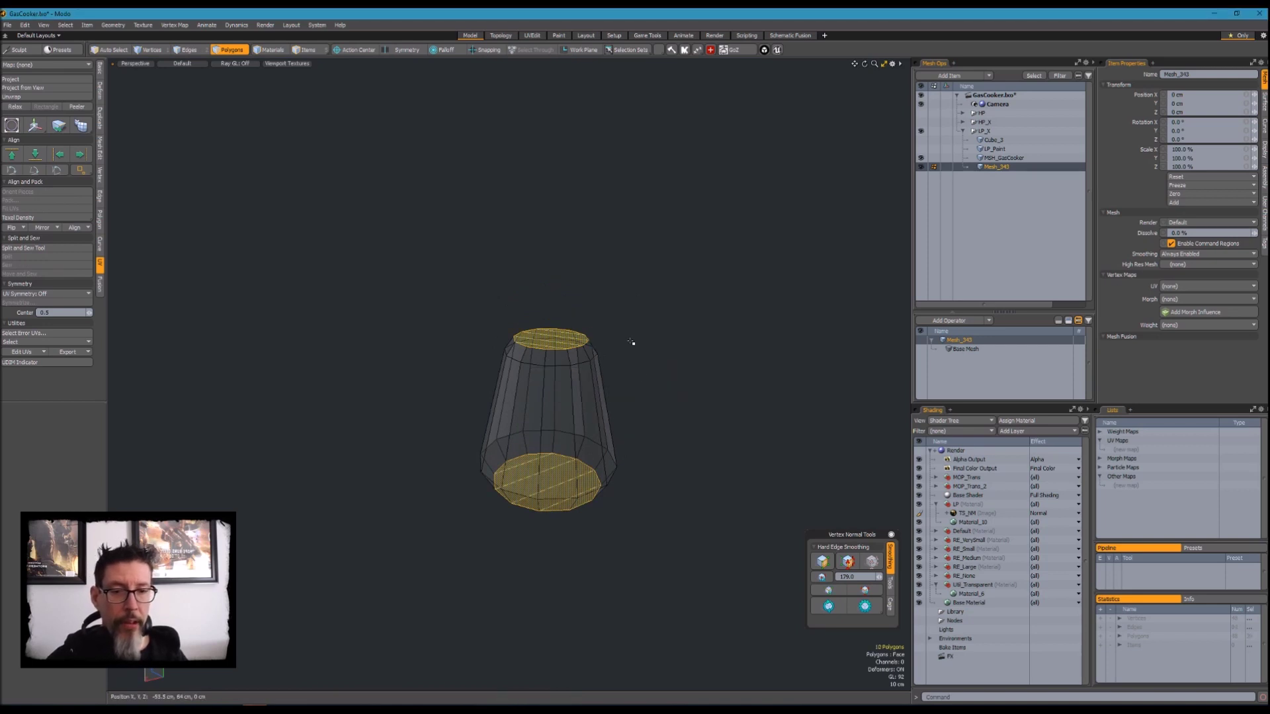
click(631, 342)
alt+drag(629, 306, 652, 325)
Step: Rename the collision mesh as UCX_MSH_GasCooker and select it together with MSH_GasCooker
click(998, 159)
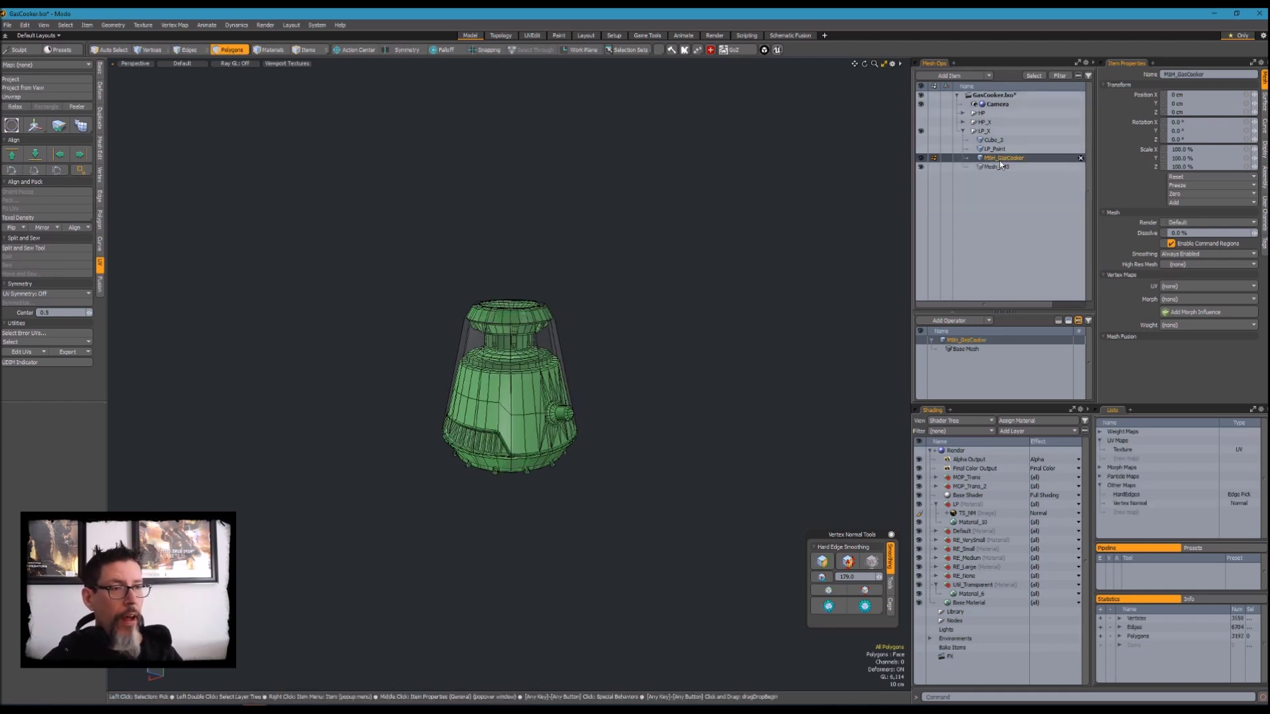
double_click(1000, 159)
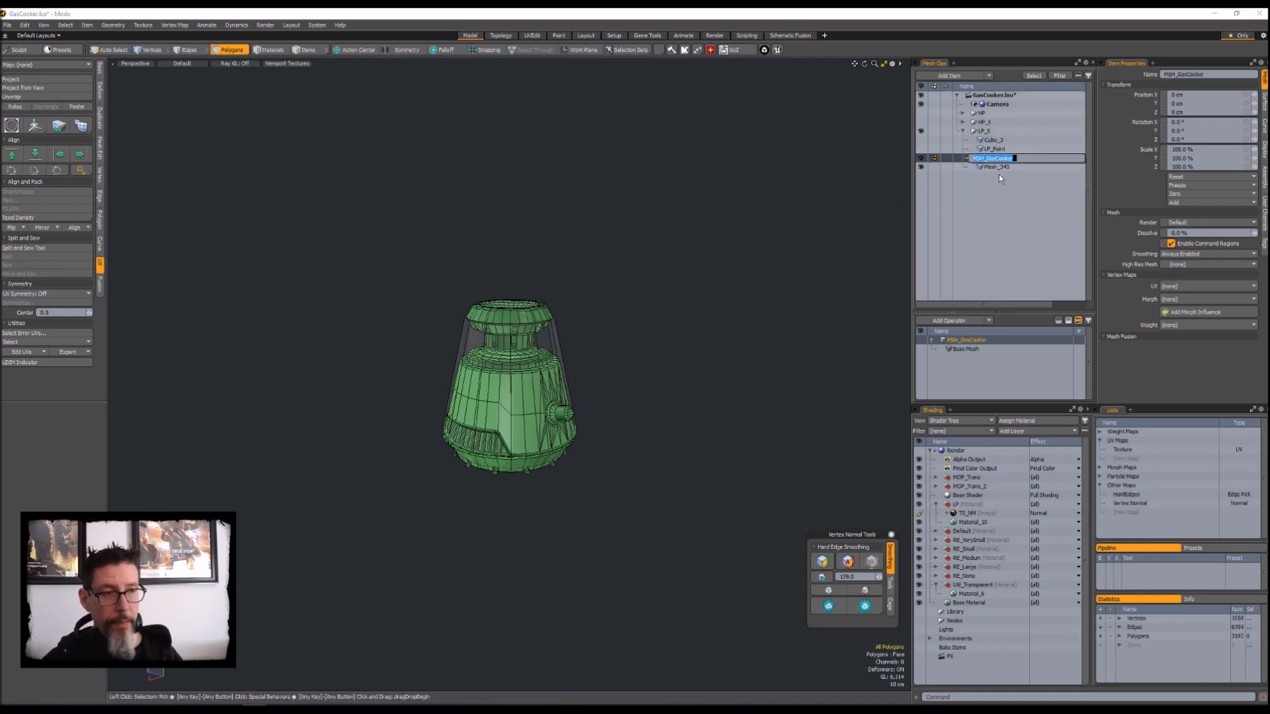
click(992, 169)
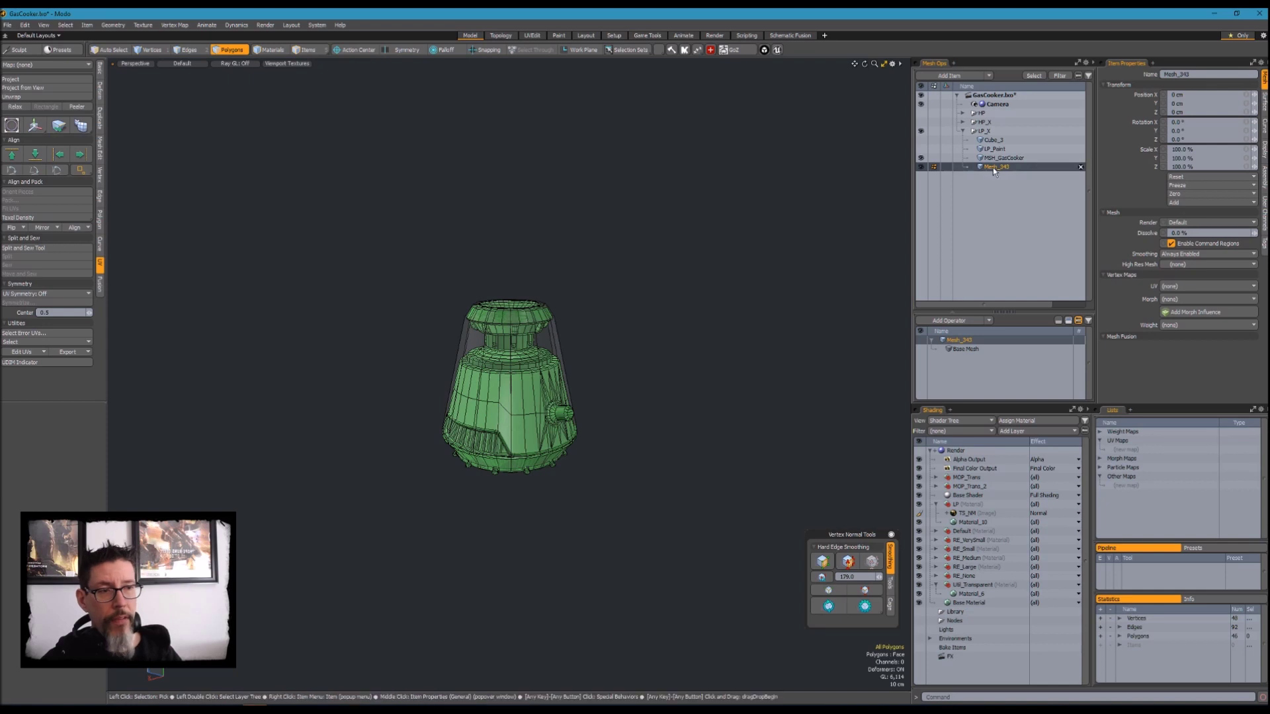
double_click(994, 168)
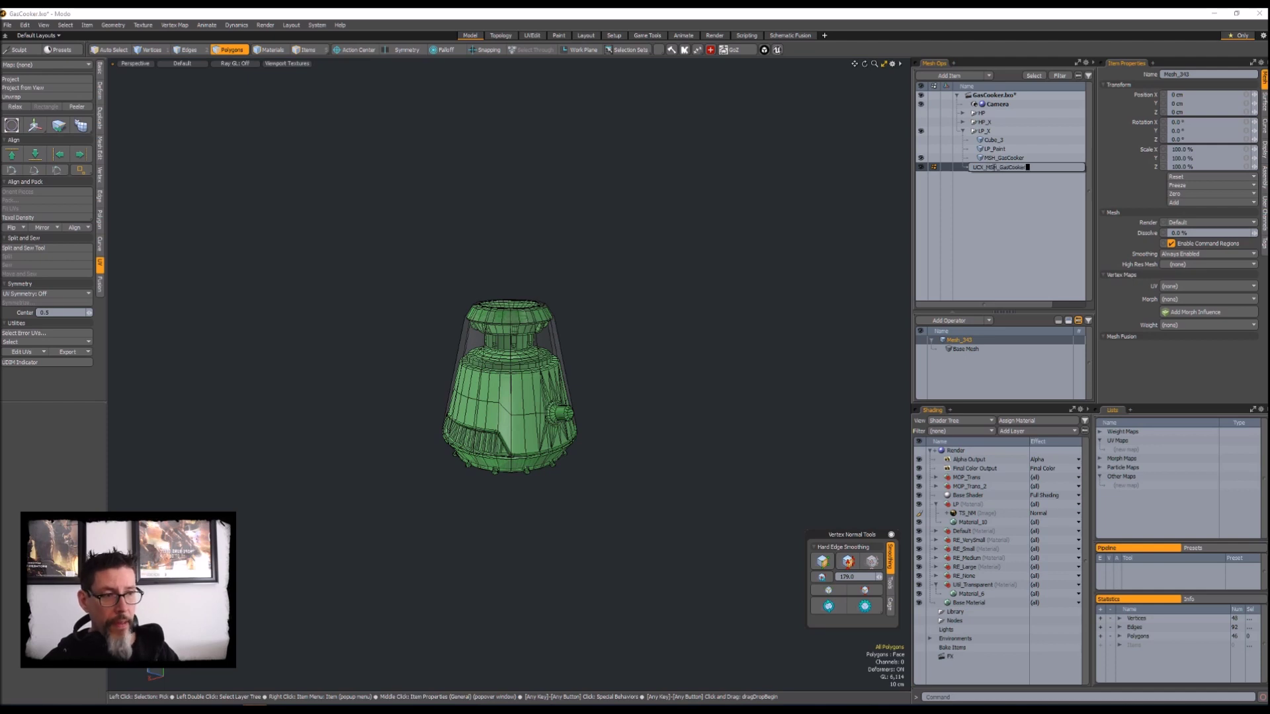
key(Return)
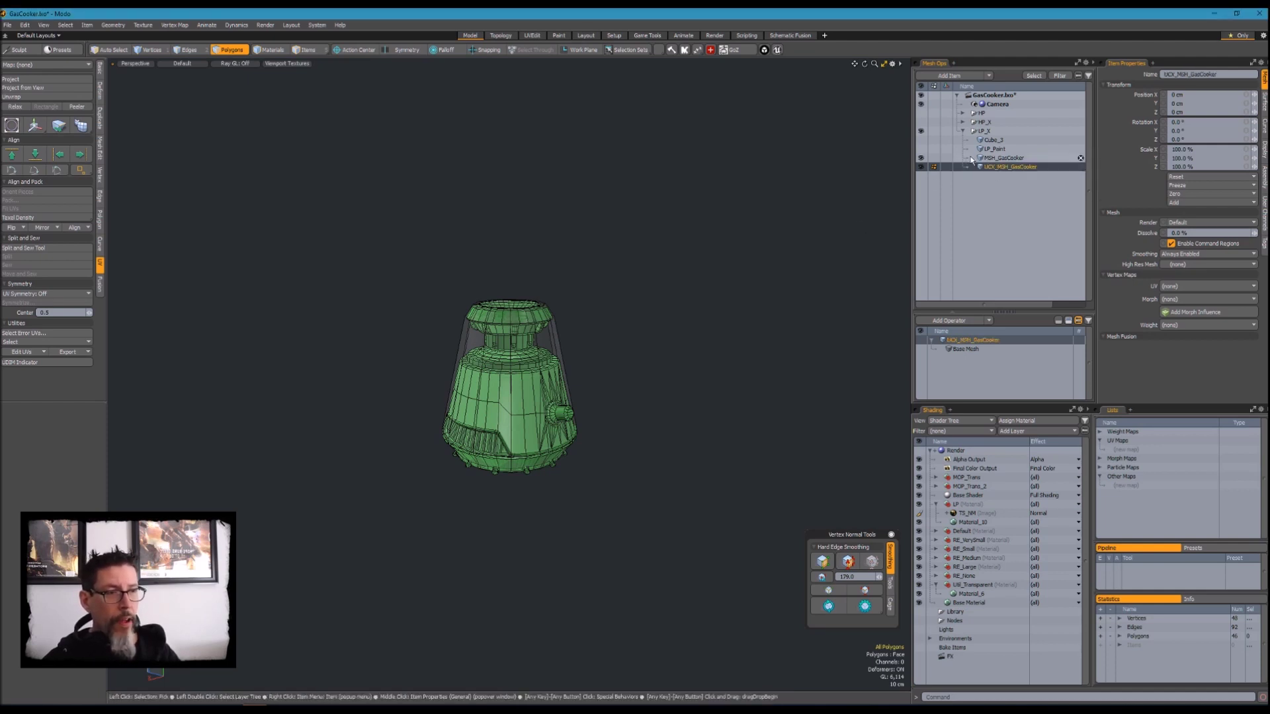
ctrl+click(1001, 158)
alt+drag(647, 296, 661, 306)
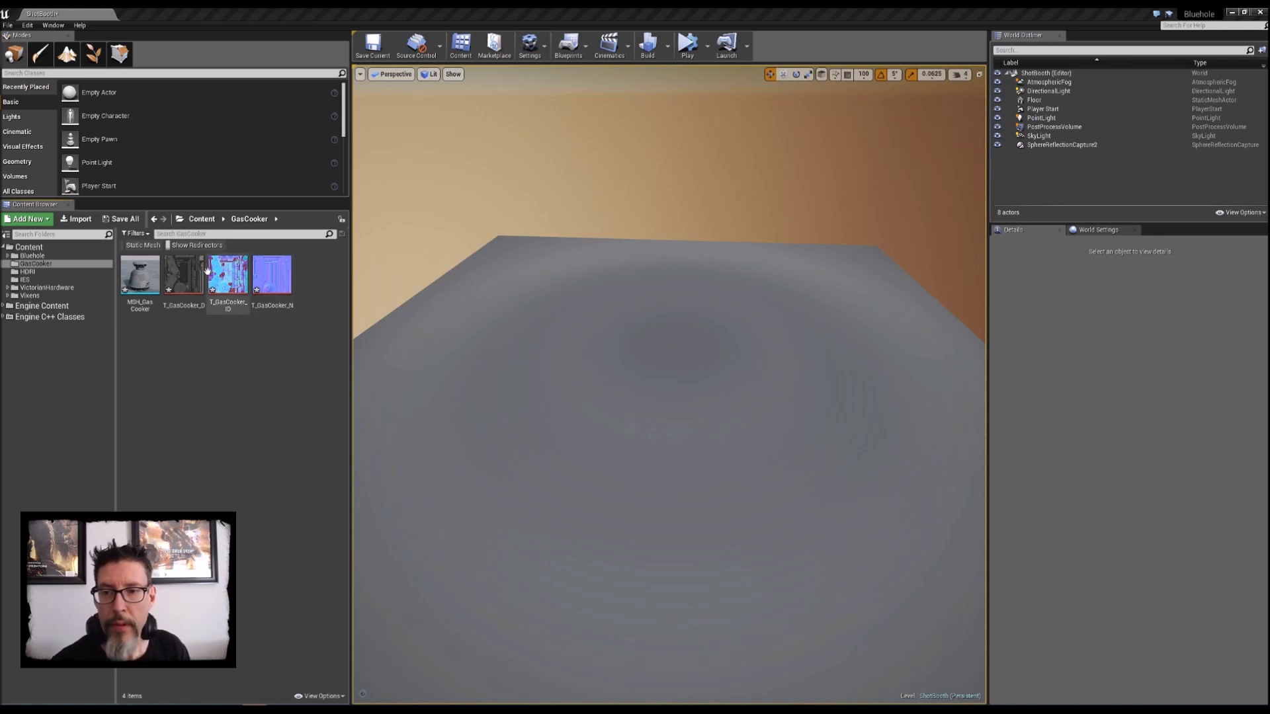
Step: Switch to Unreal Engine, place the MSH_GasCooker mesh on the floor of the level and frame it
mouse_move(175, 286)
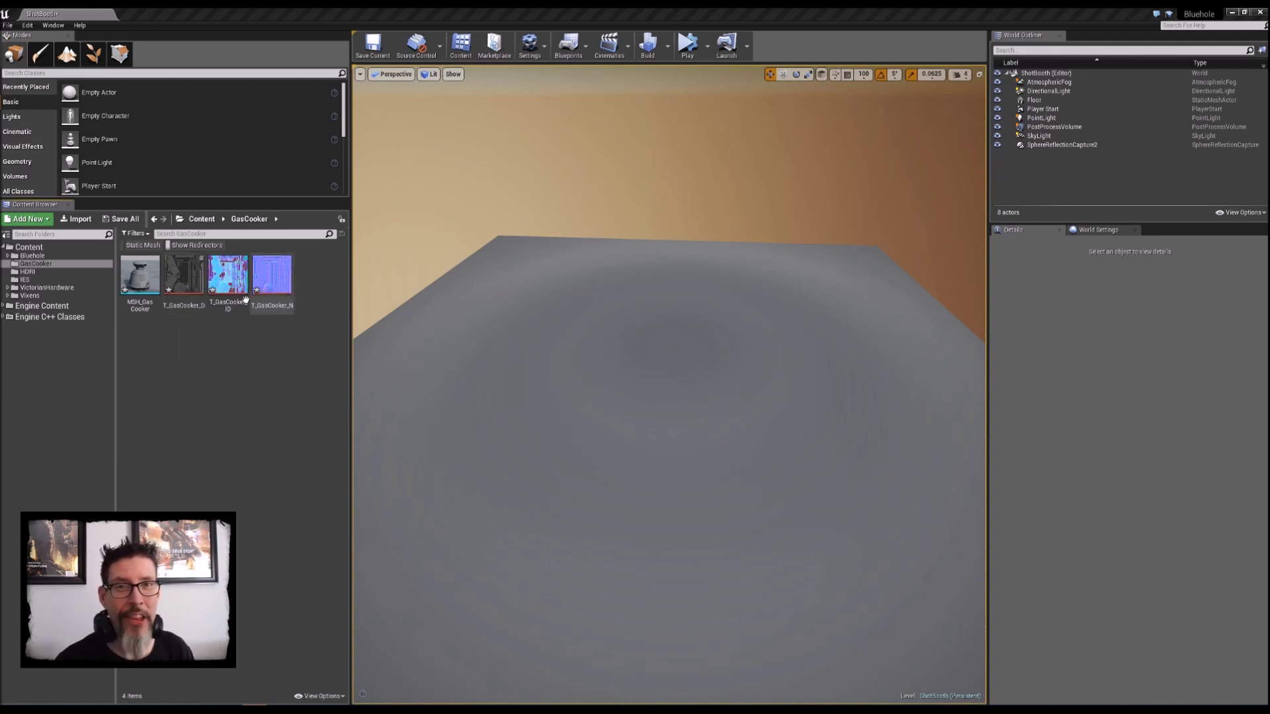
click(139, 281)
drag(139, 281, 667, 422)
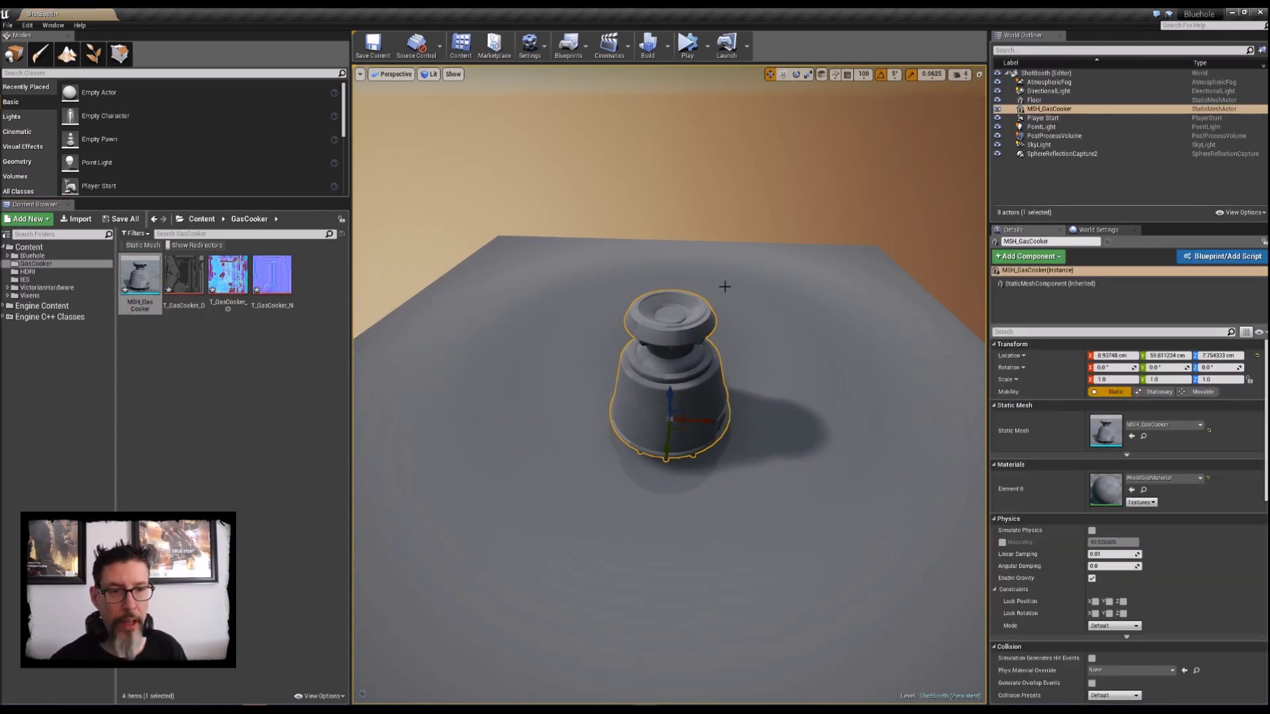
key(f)
Step: Examine the placed gas cooker's shape and shading in the level from several angles and distances
alt+drag(713, 338, 595, 318)
scroll(713, 337, down, 8)
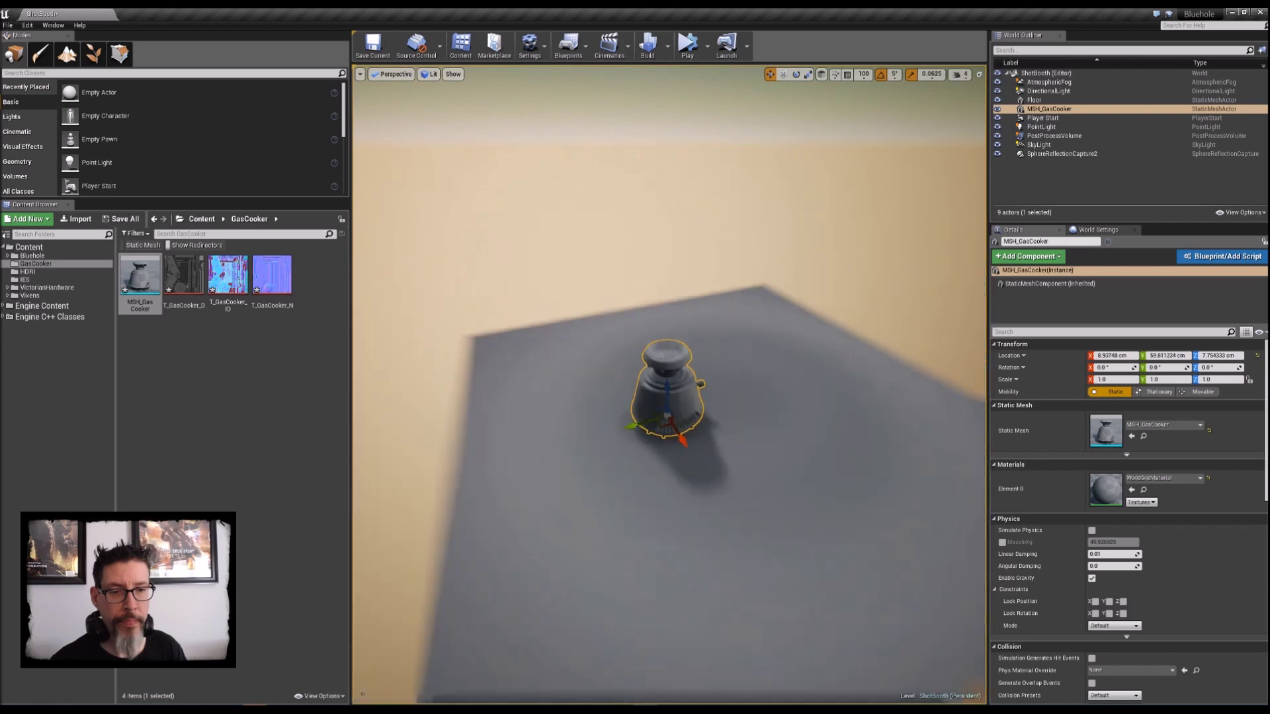
click(696, 239)
alt+drag(696, 239, 615, 188)
scroll(687, 486, up, 8)
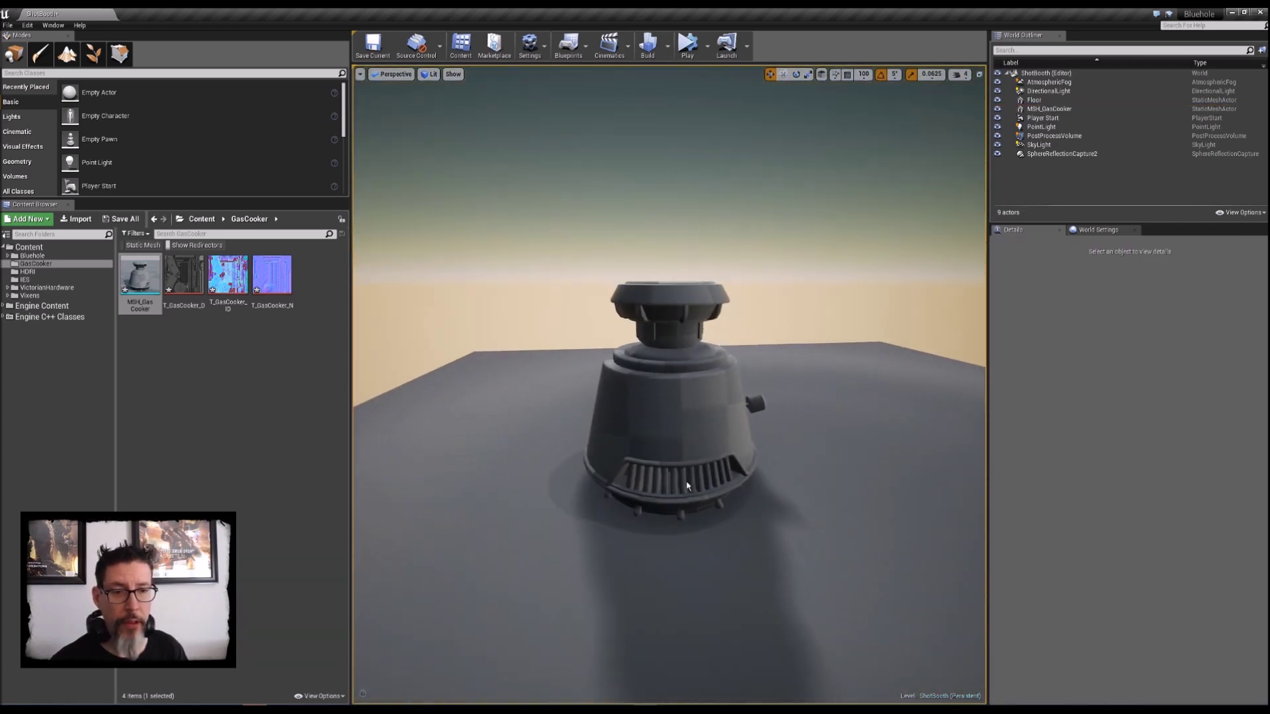
alt+drag(687, 486, 674, 512)
alt+drag(713, 331, 713, 281)
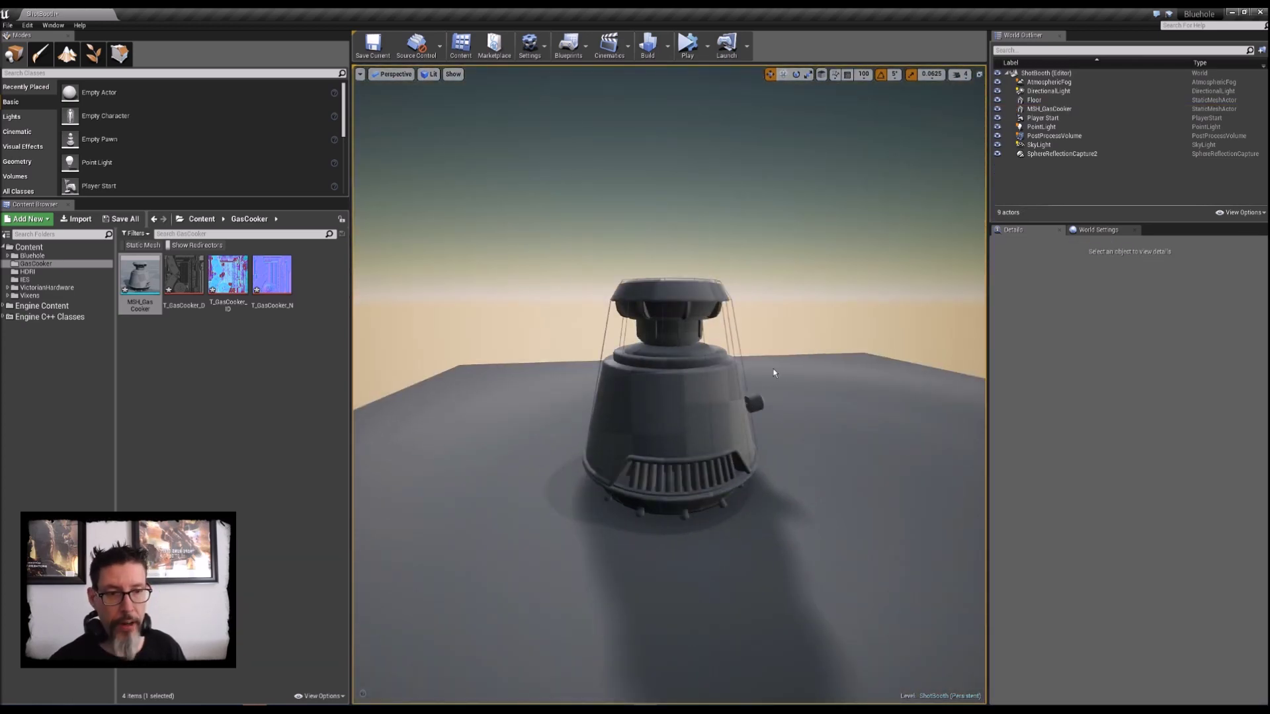
alt+drag(773, 373, 790, 397)
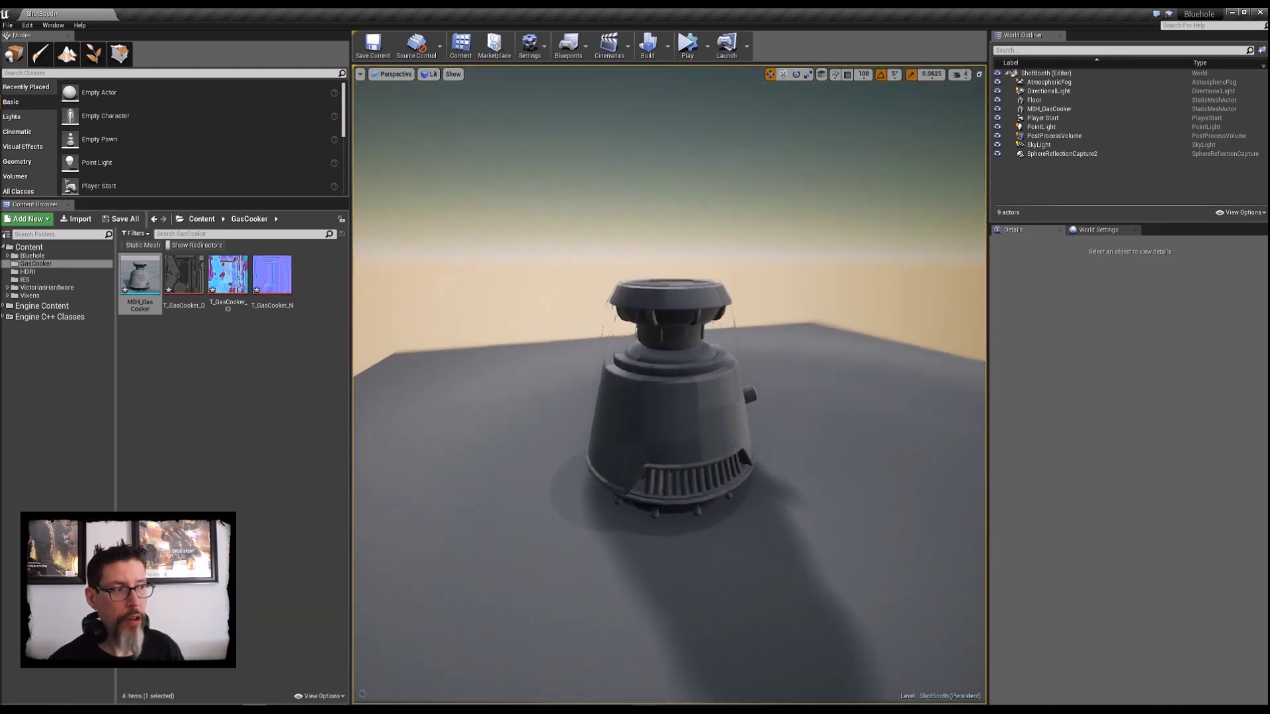
Step: Examine the gas cooker's lighting together with the cubemaps in the HDRI folder and the SkyLight's settings
right_drag(831, 410, 830, 419)
scroll(775, 366, down, 4)
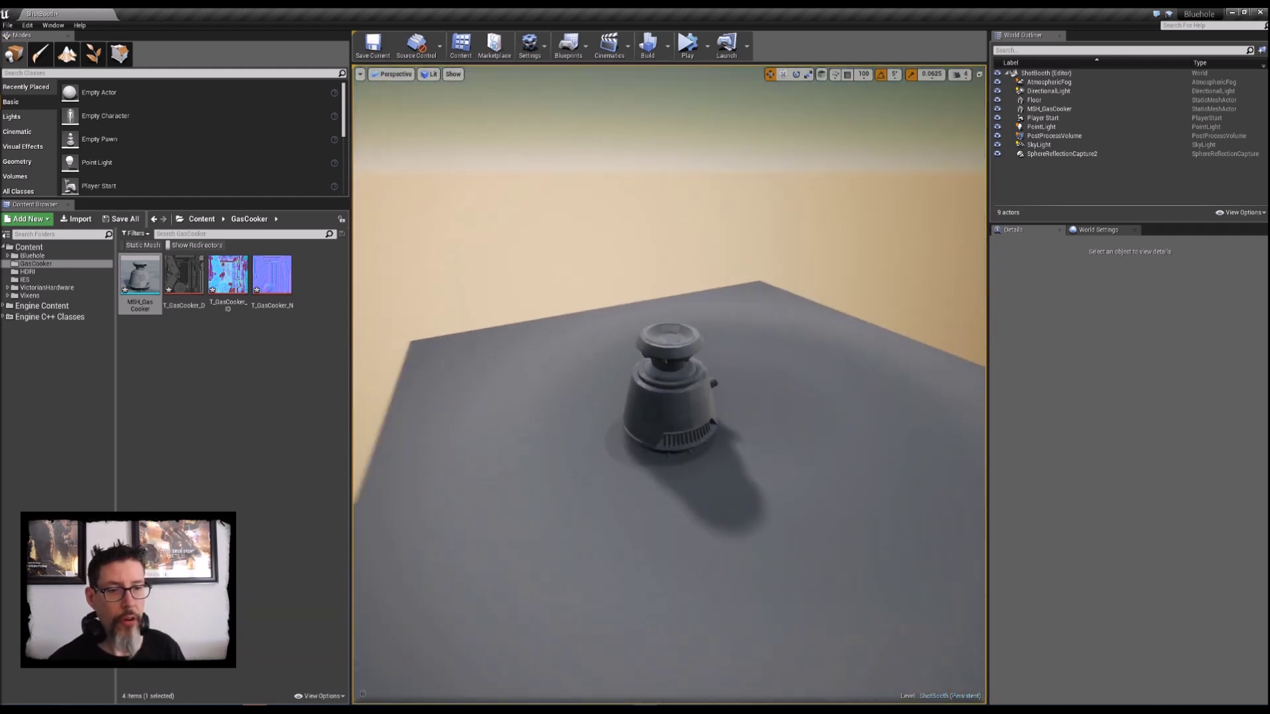
scroll(753, 358, up, 2)
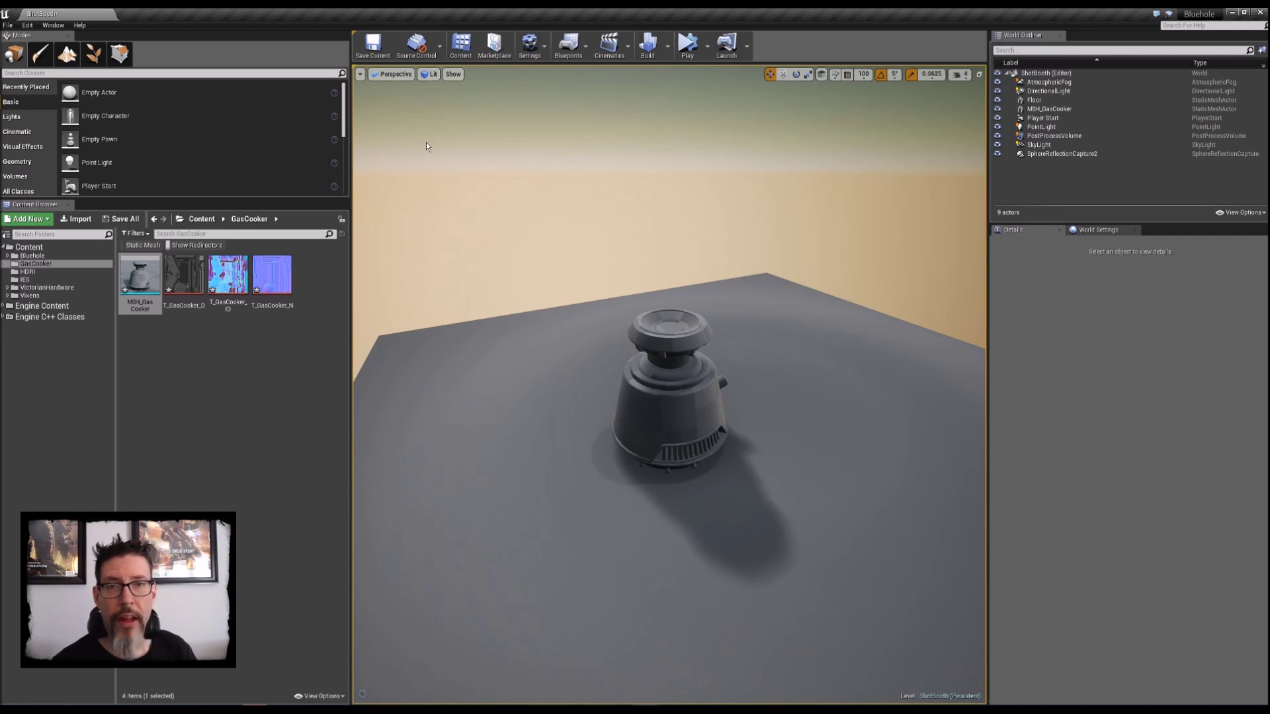
mouse_move(723, 313)
alt+mouse_down()
mouse_move(589, 255)
mouse_move(718, 331)
mouse_move(787, 284)
mouse_move(717, 305)
mouse_move(733, 311)
alt+mouse_up()
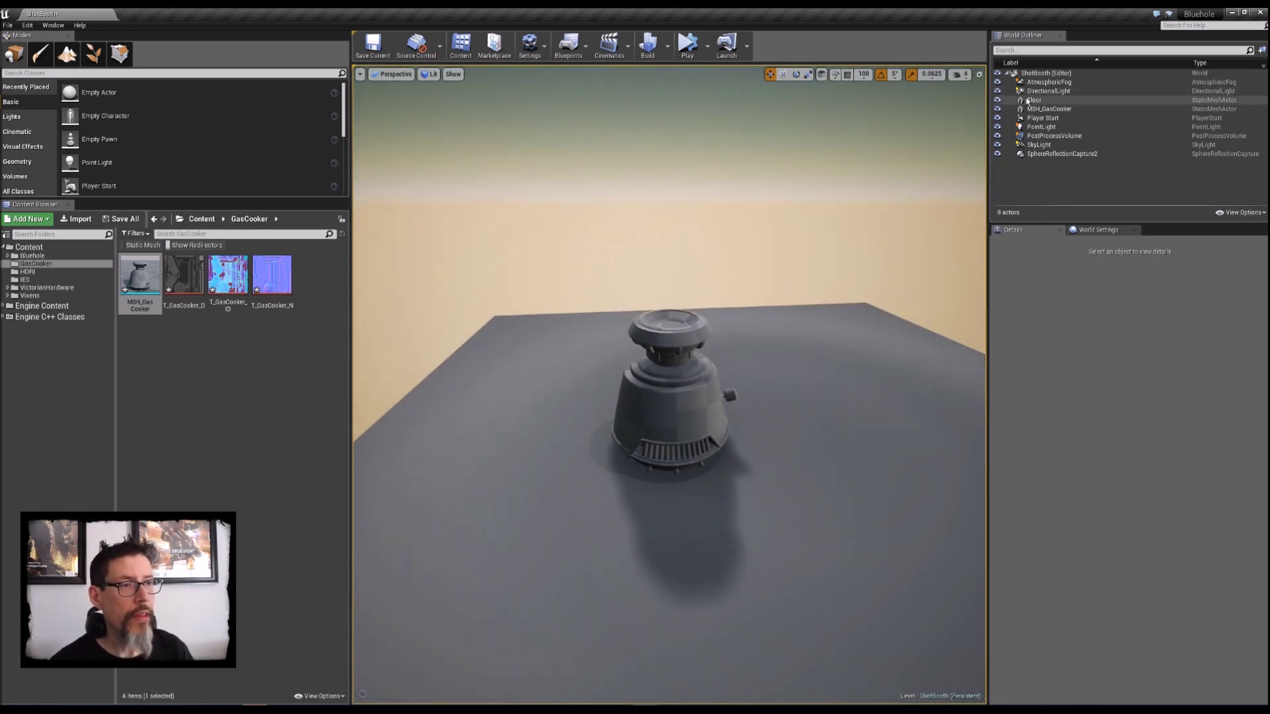
click(27, 271)
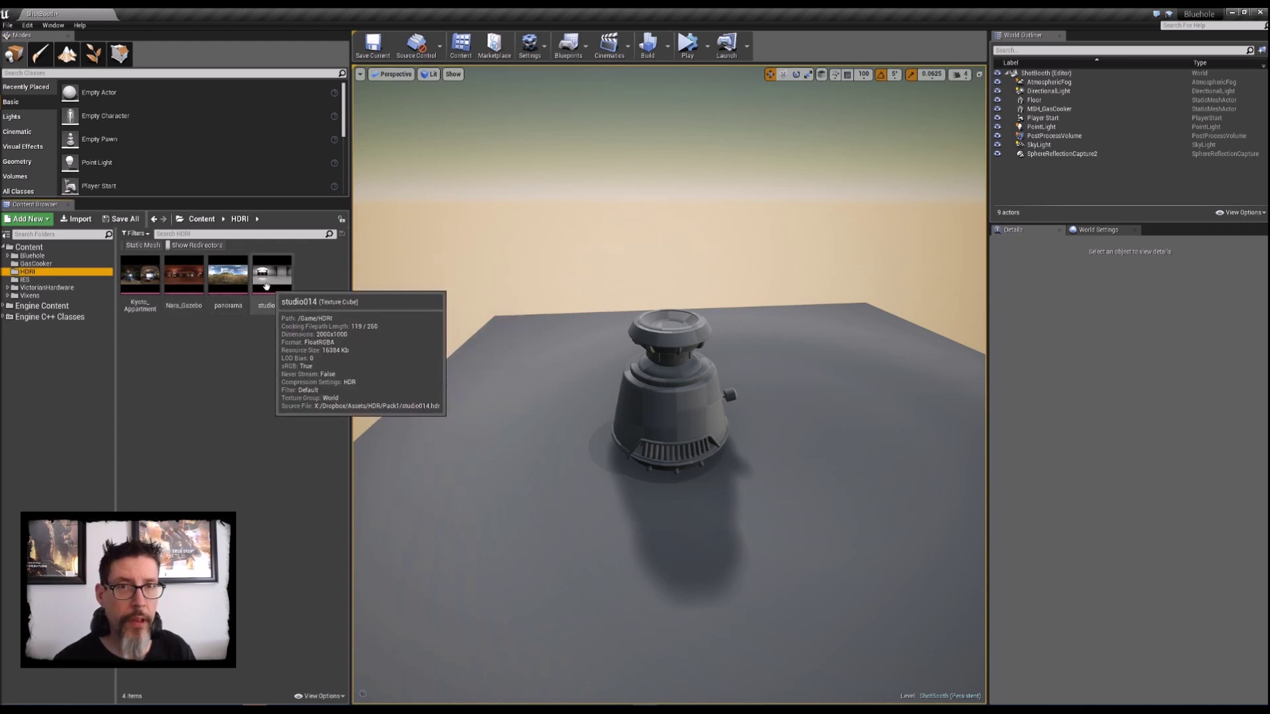
click(1038, 145)
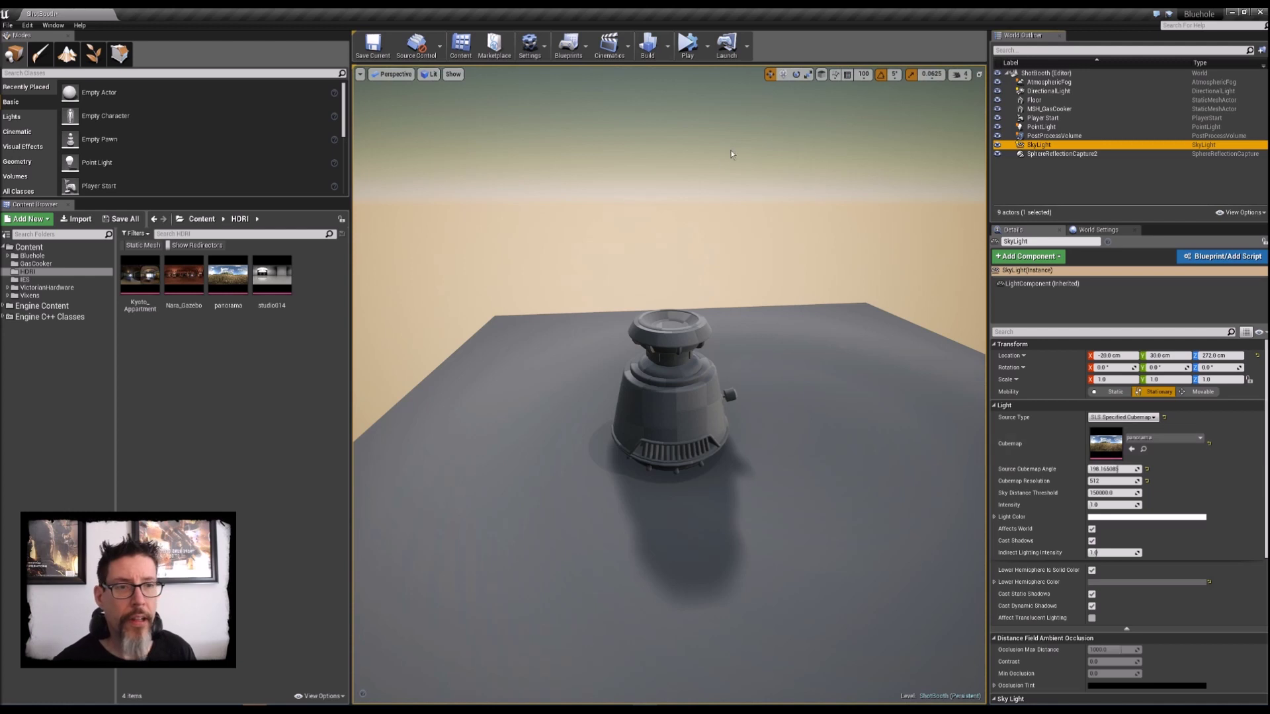
scroll(756, 276, down, 8)
scroll(756, 277, up, 7)
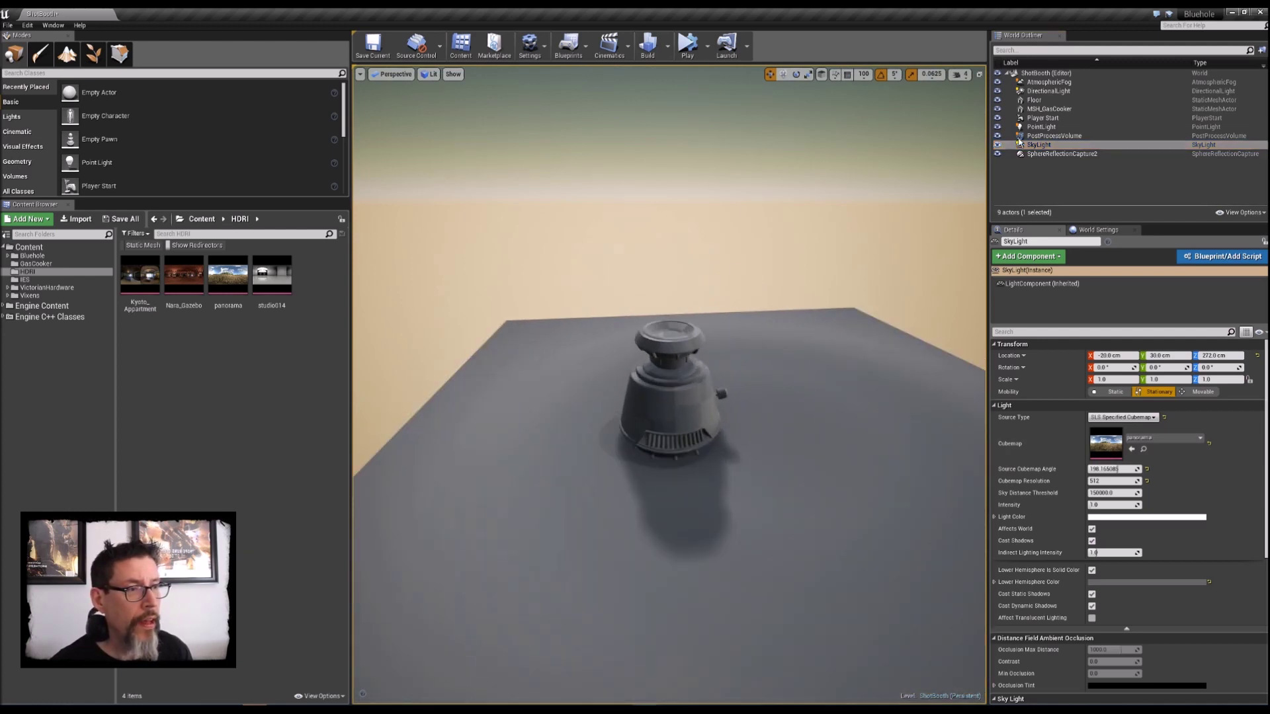
Step: Reposition the PointLight above the floor near the gas cooker and open the IES profile folder
click(1061, 127)
scroll(722, 253, down, 5)
middle_drag(723, 253, 721, 224)
drag(686, 258, 682, 349)
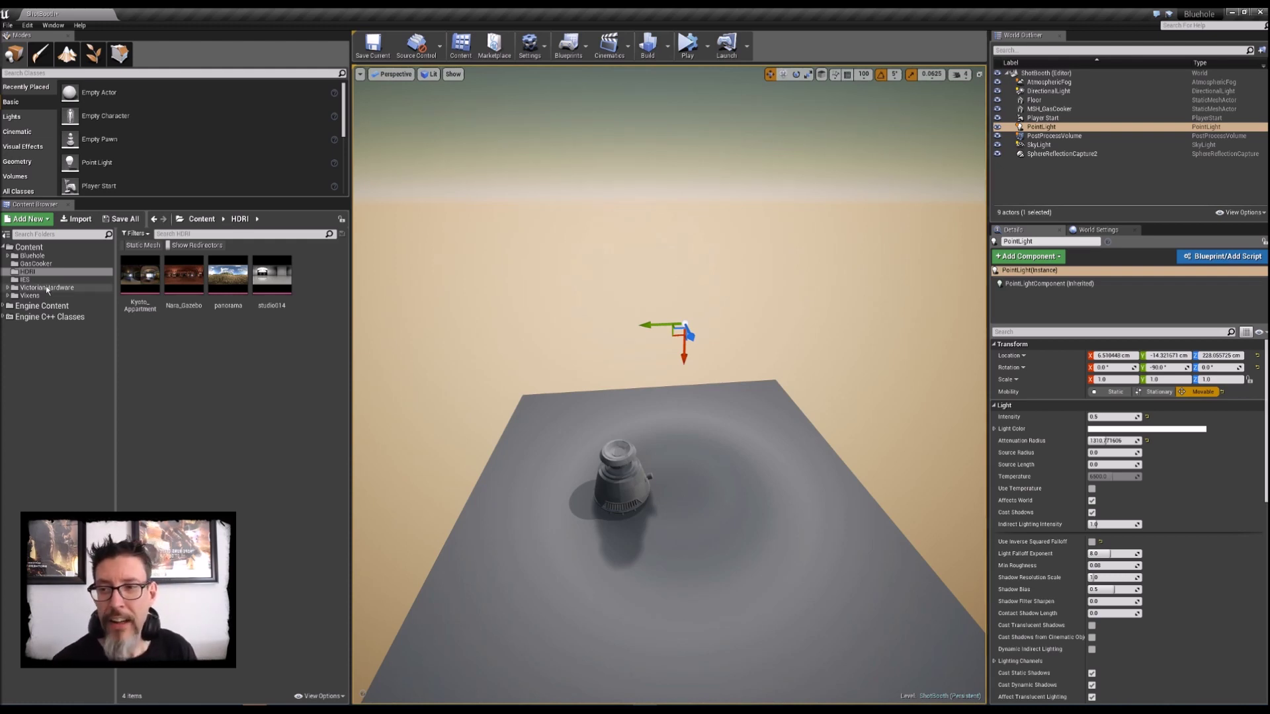
click(28, 279)
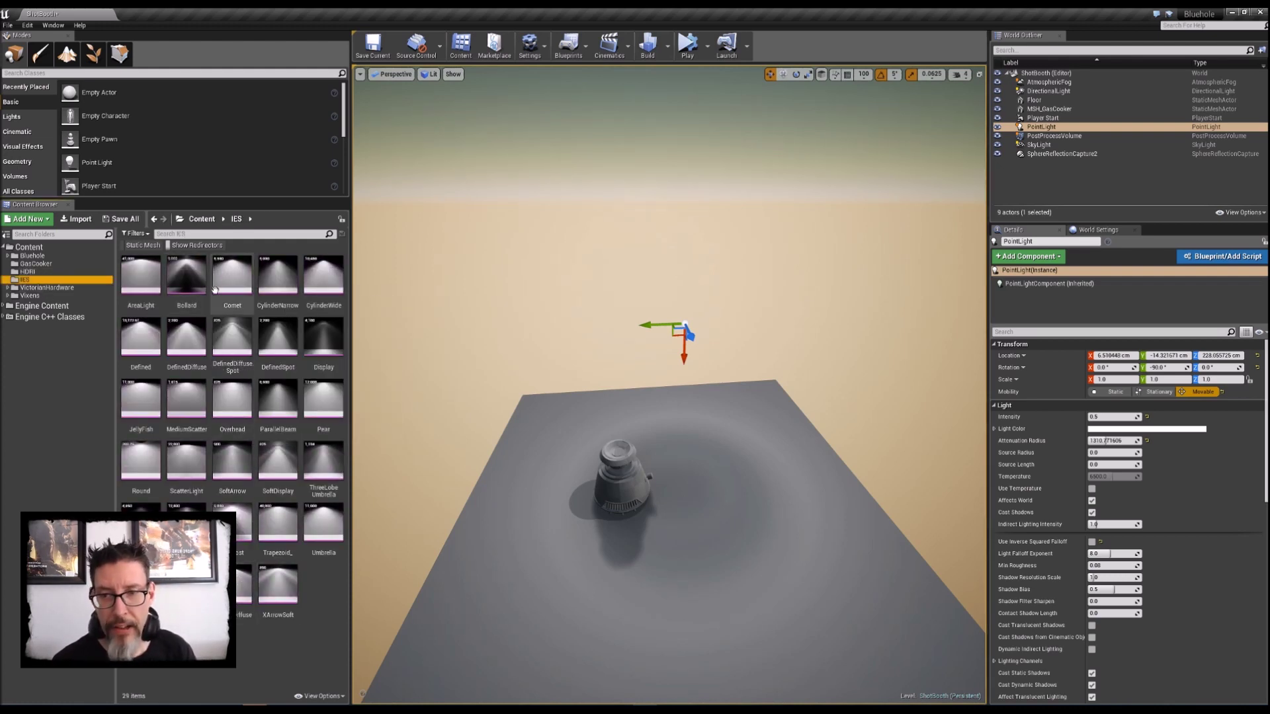
Step: Show the editor icons, move the PointLight to about X 10.6, Y -1.8, Z 217 cm, and hide the icons again
mouse_move(718, 423)
alt+mouse_down()
mouse_move(718, 370)
mouse_move(717, 398)
alt+mouse_up()
key(g)
alt+drag(698, 313, 713, 277)
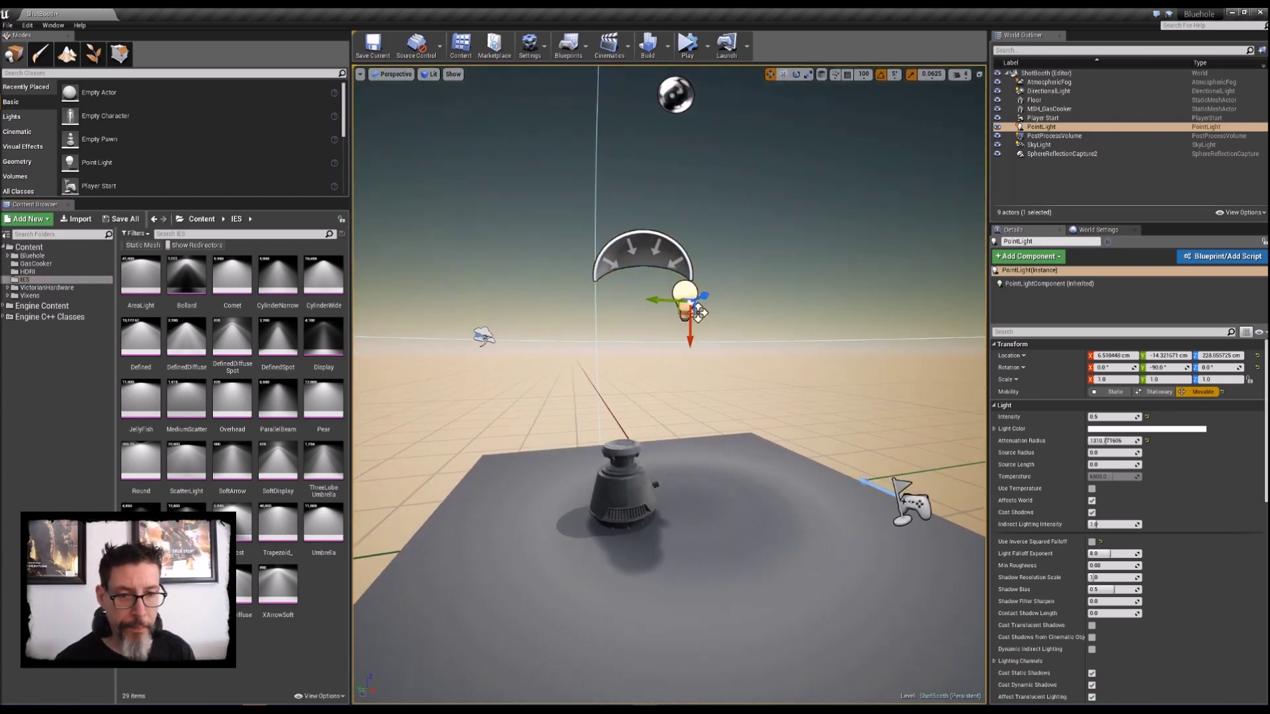
right_drag(700, 313, 733, 332)
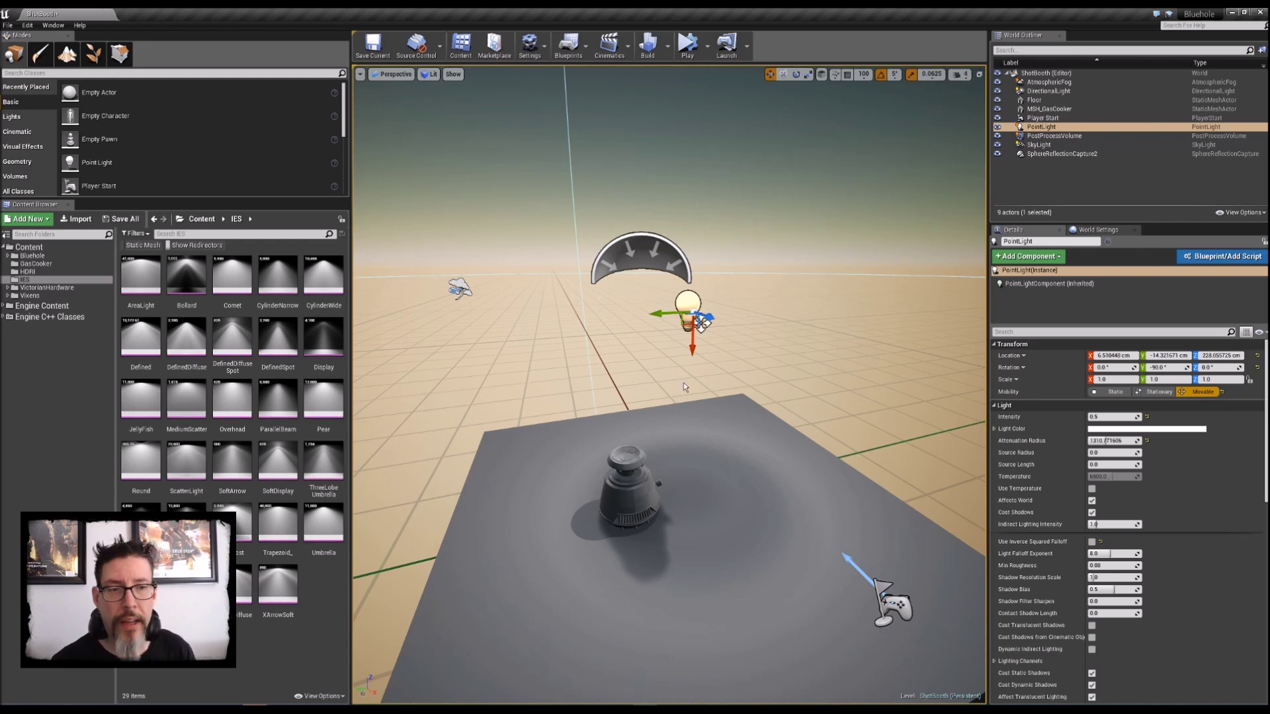
drag(692, 343, 678, 378)
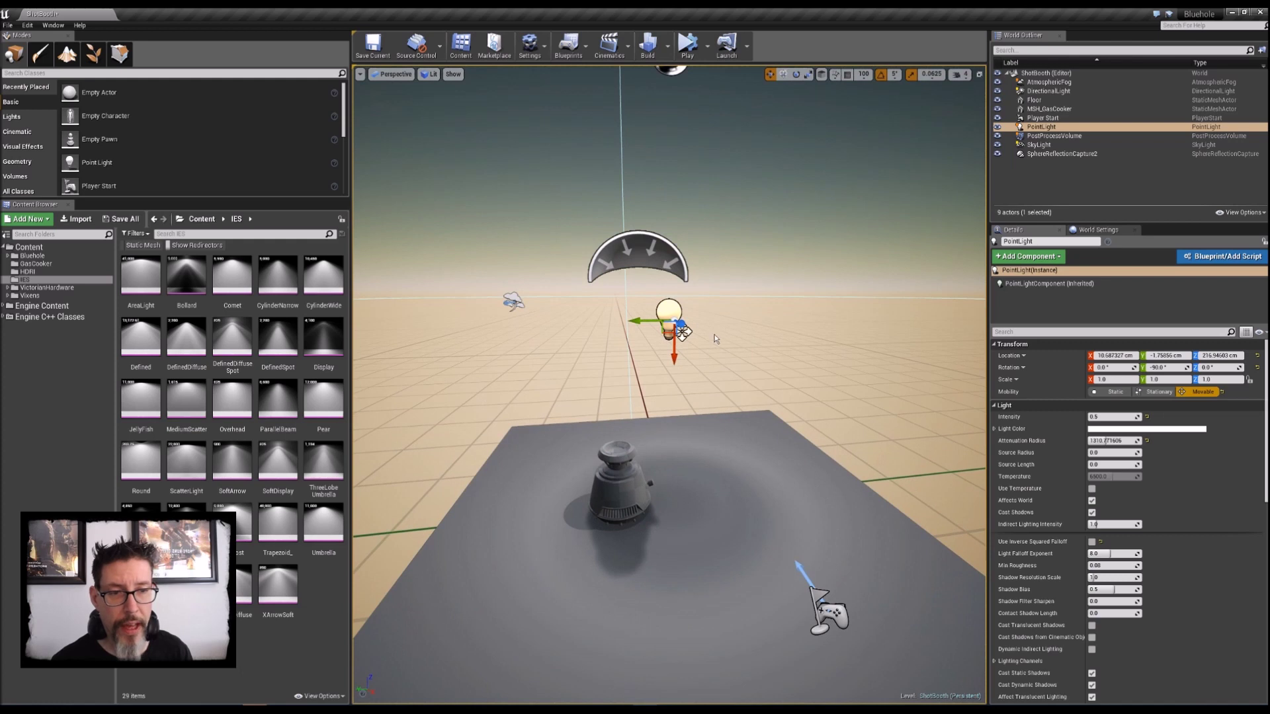
click(708, 334)
key(g)
scroll(640, 484, up, 5)
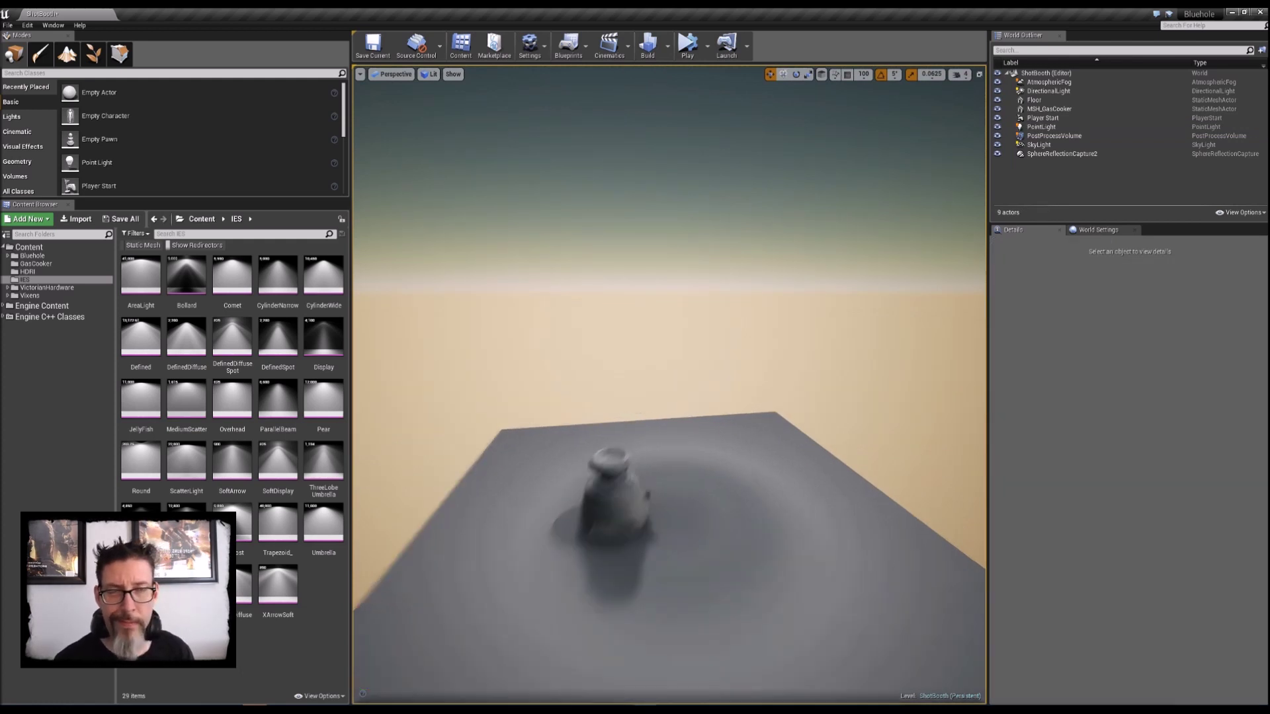
middle_drag(640, 484, 635, 516)
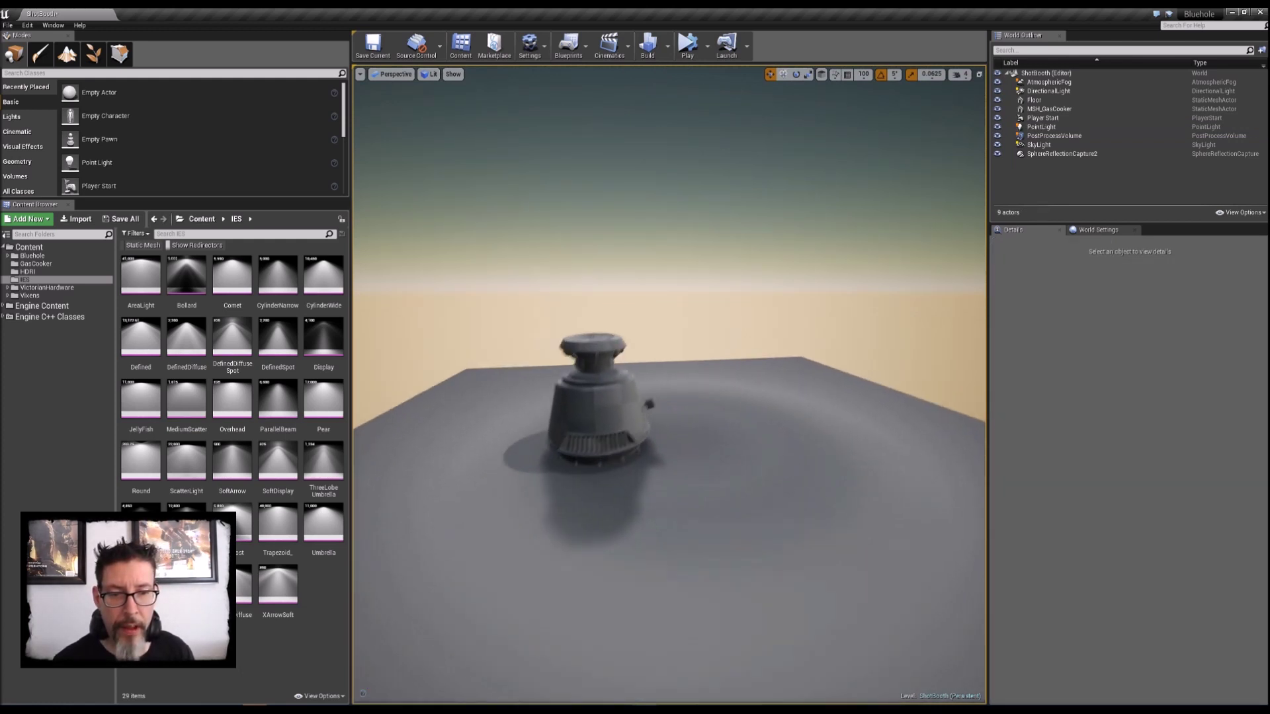
drag(662, 527, 675, 458)
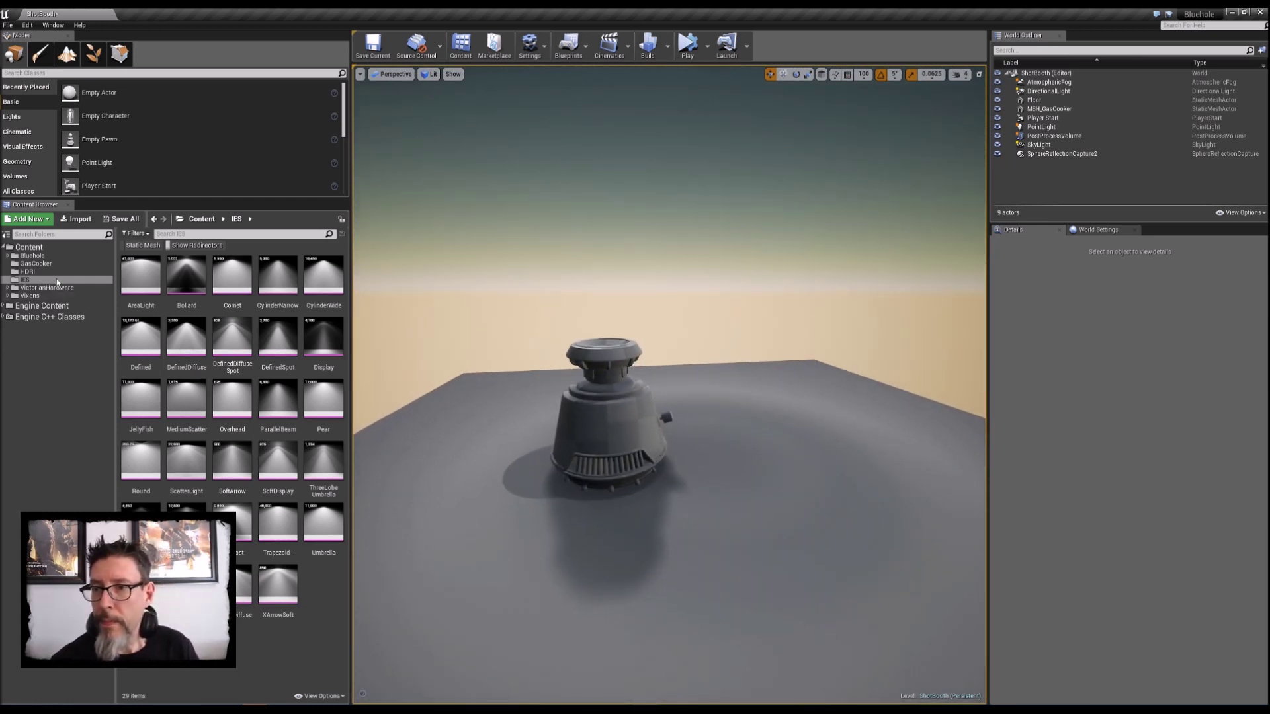
Step: Open the T_GasCooker_ID texture from the GasCooker folder and display only its red channel
click(36, 263)
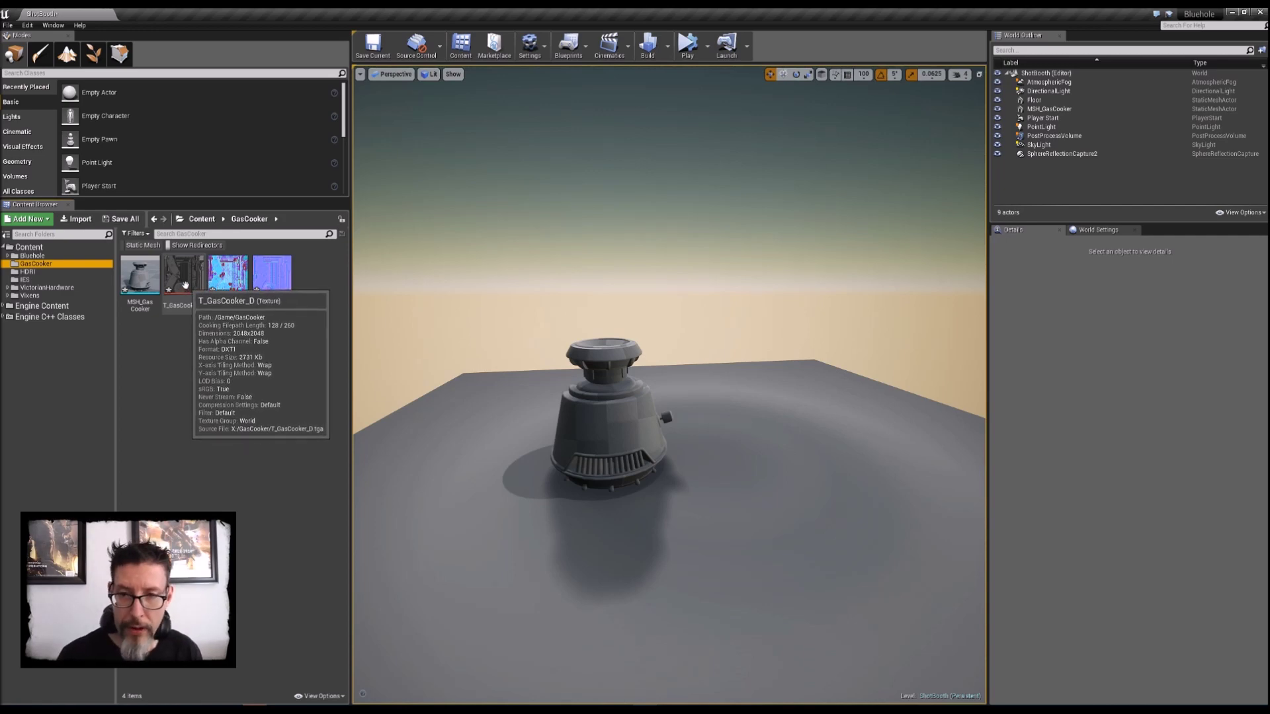
double_click(231, 286)
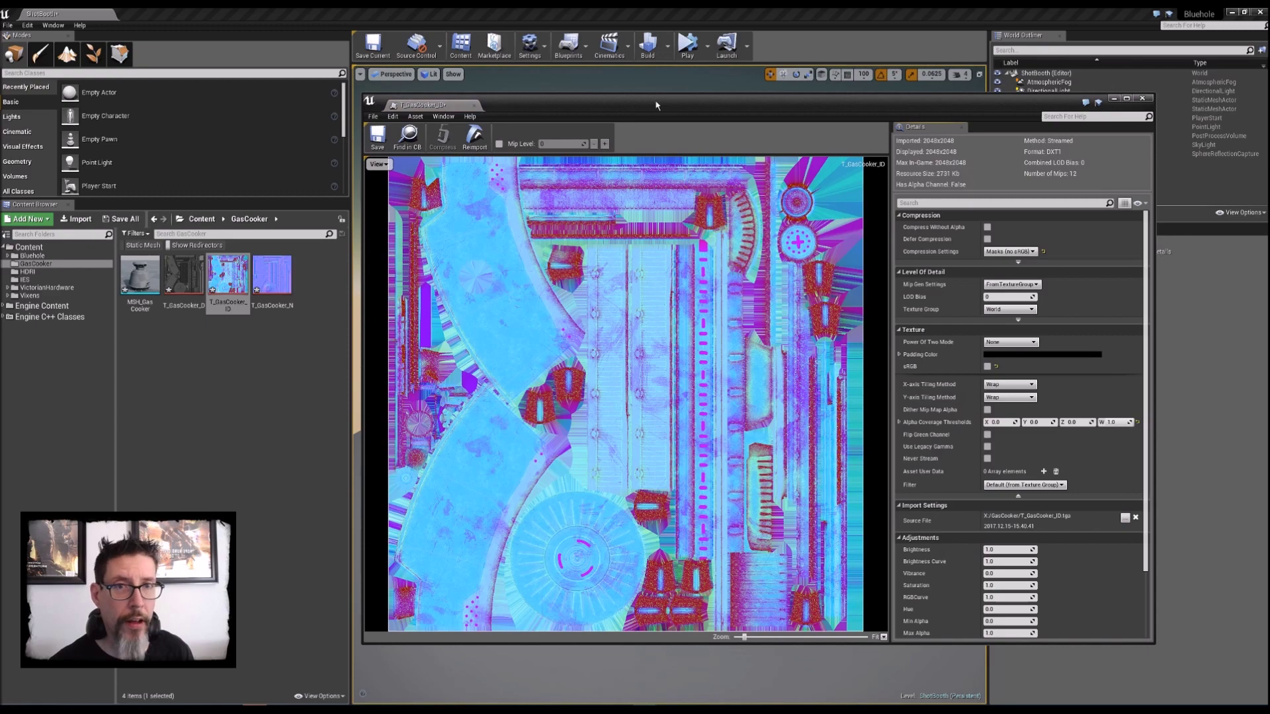
drag(657, 105, 695, 129)
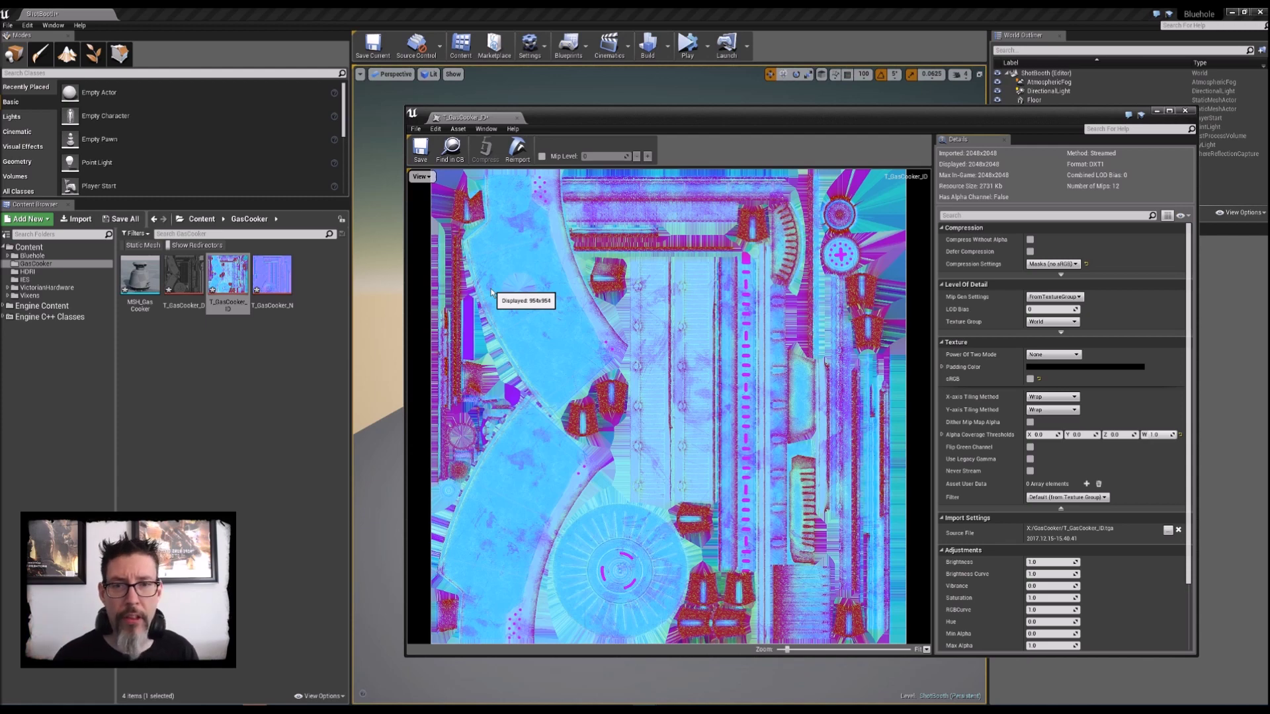
click(421, 177)
click(413, 208)
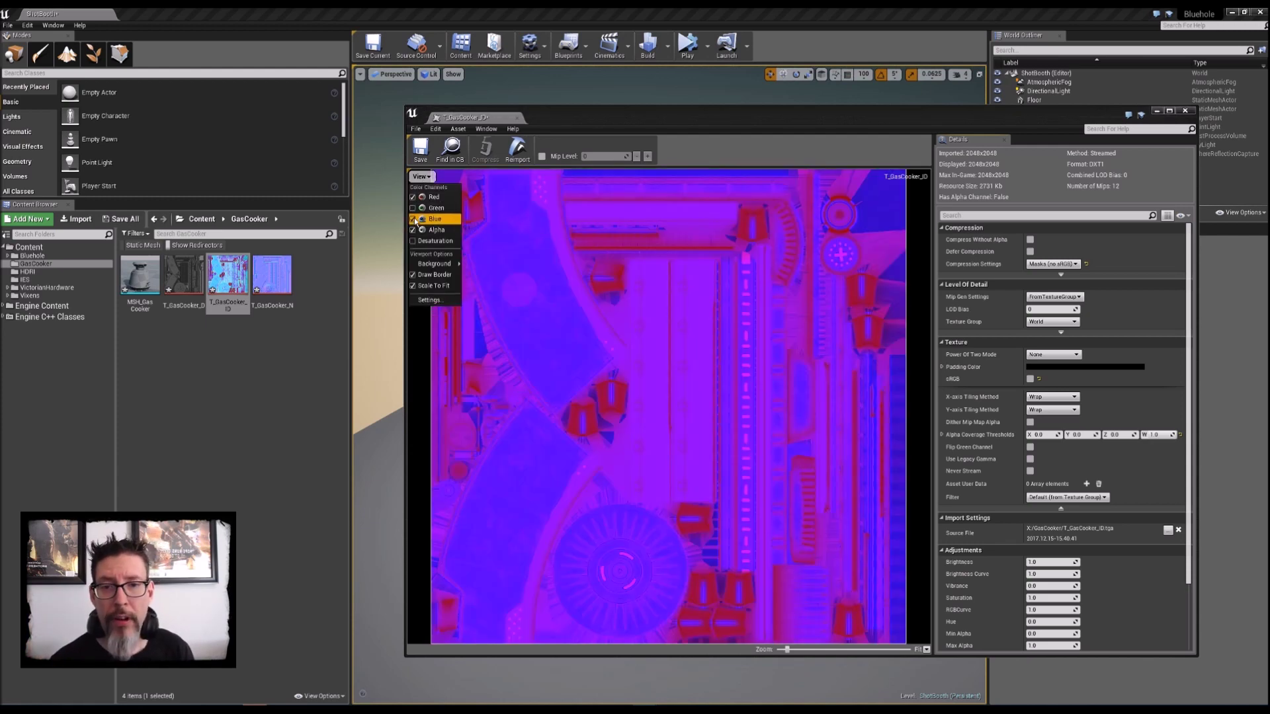
click(413, 219)
click(413, 230)
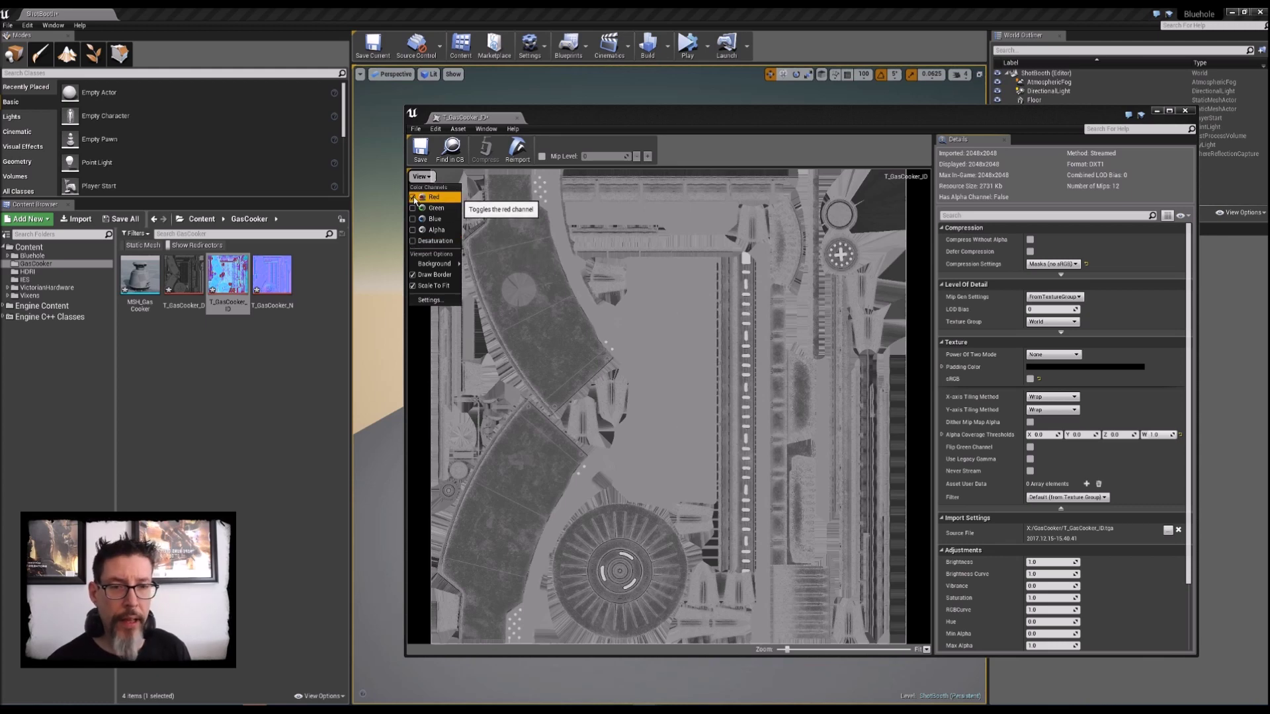
Step: View the green and blue channels of T_GasCooker_ID one at a time and close the texture
click(413, 197)
click(413, 208)
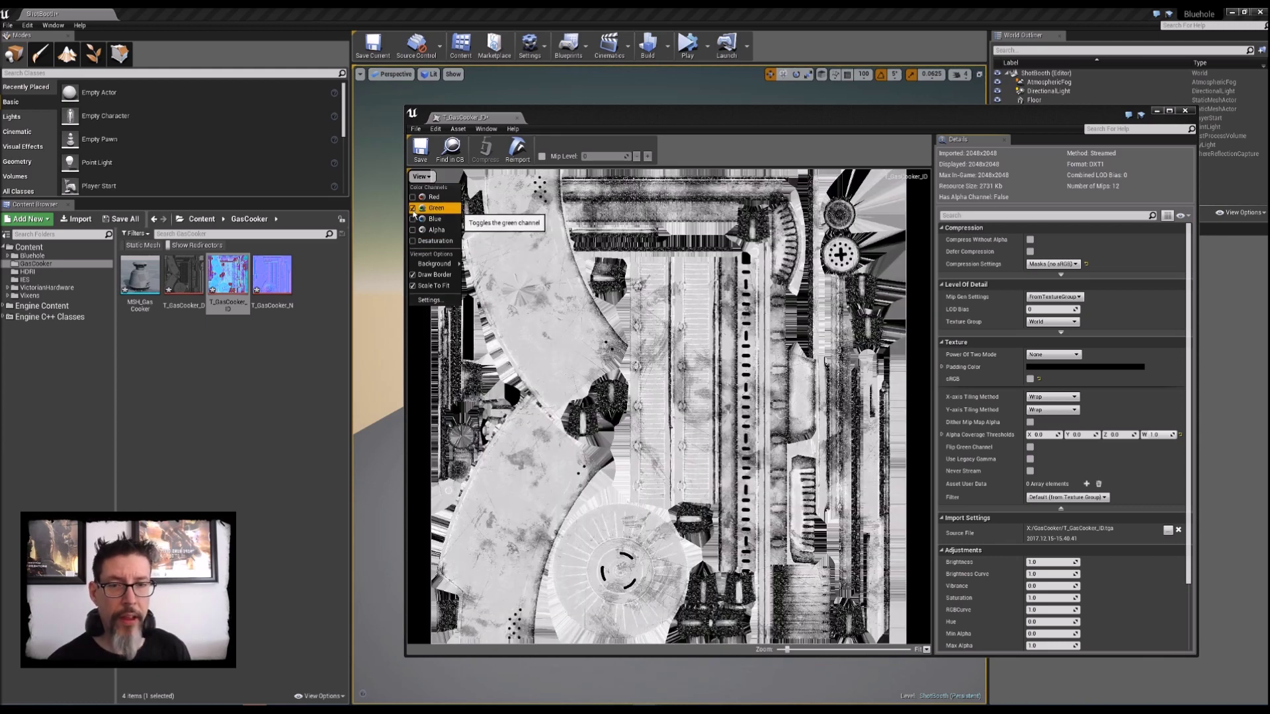
click(413, 208)
click(413, 219)
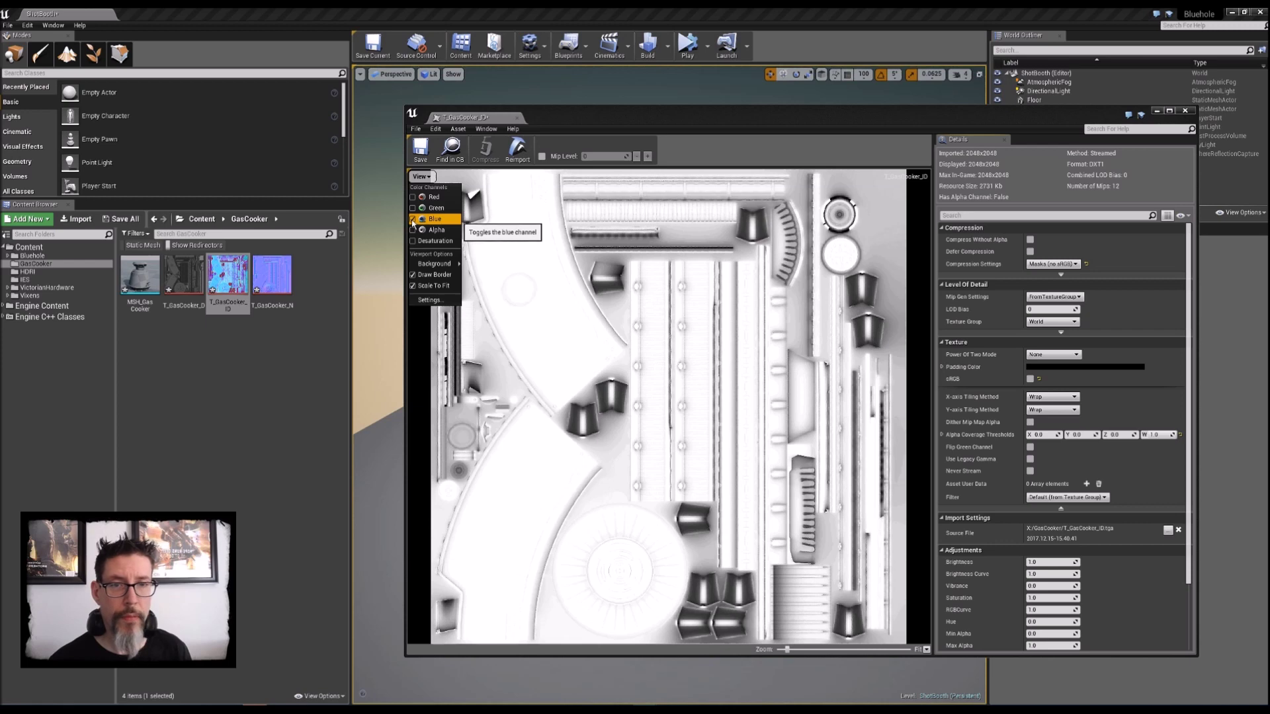
click(1184, 111)
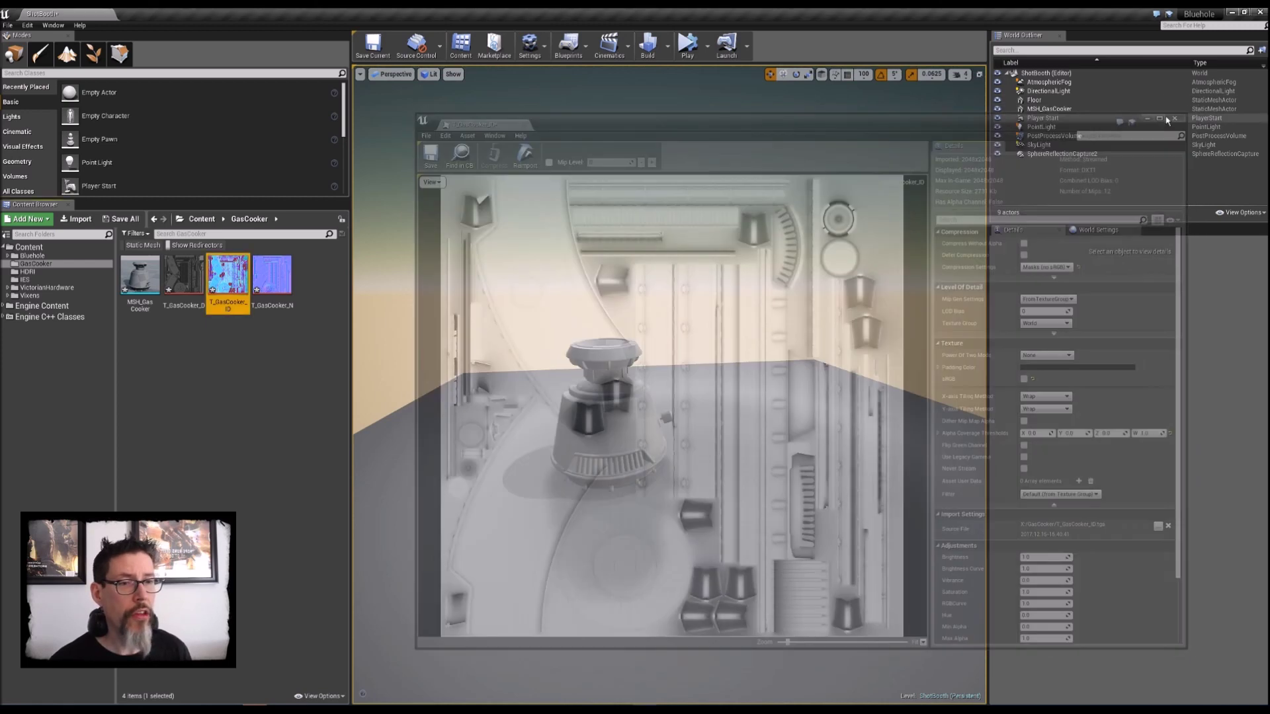
Step: Create a new material named M_GasCooker in the GasCooker folder
click(259, 351)
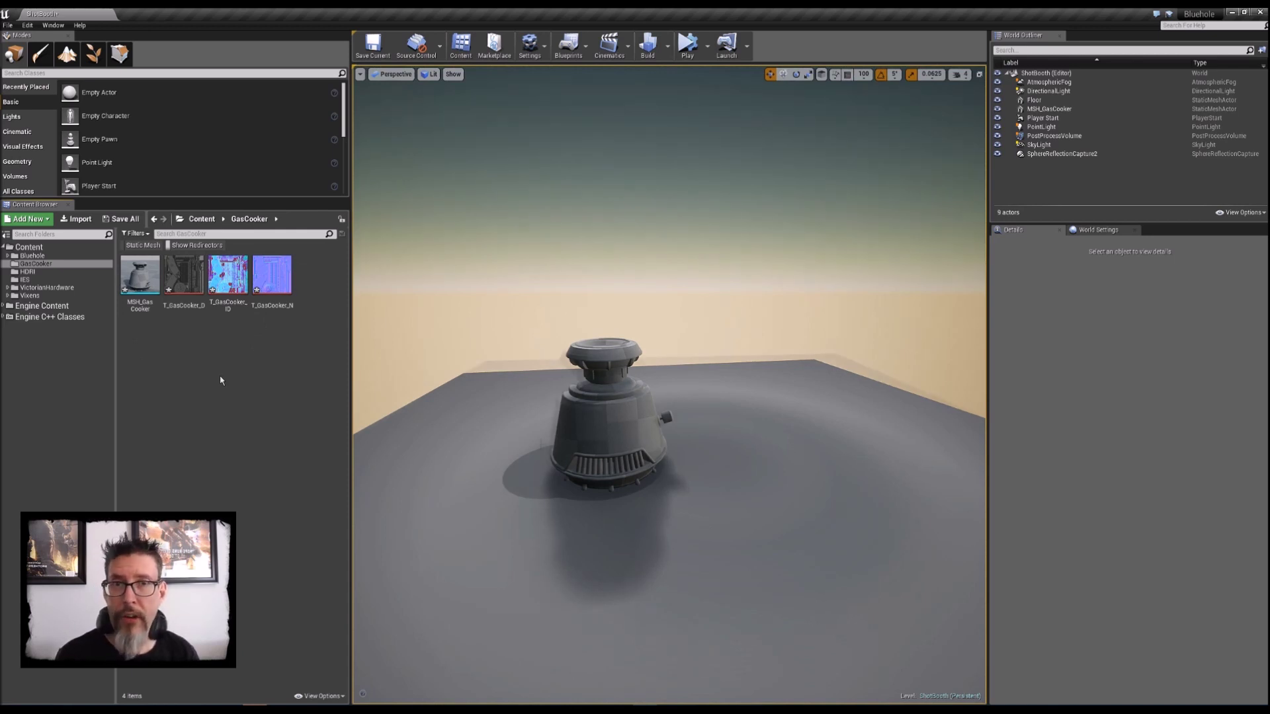
right_click(181, 355)
click(227, 483)
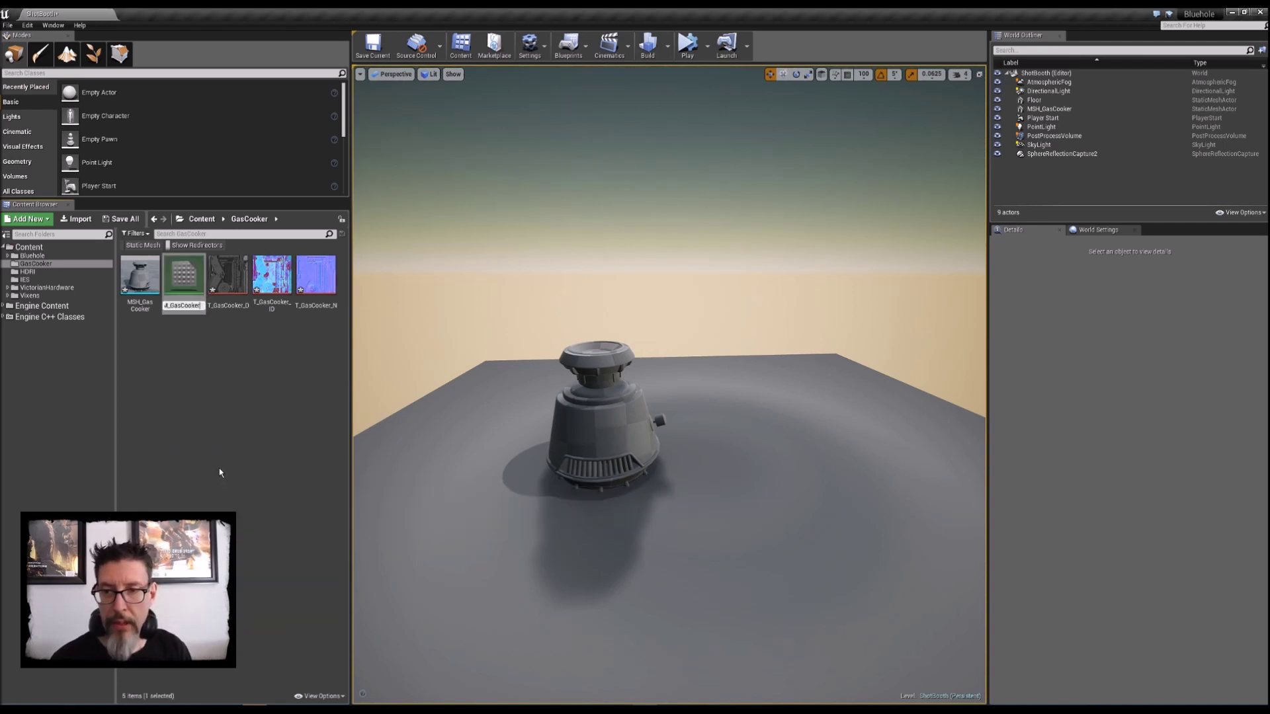
key(Return)
Step: Open the MSH_GasCooker static mesh and assign M_GasCooker to its material slot
double_click(184, 277)
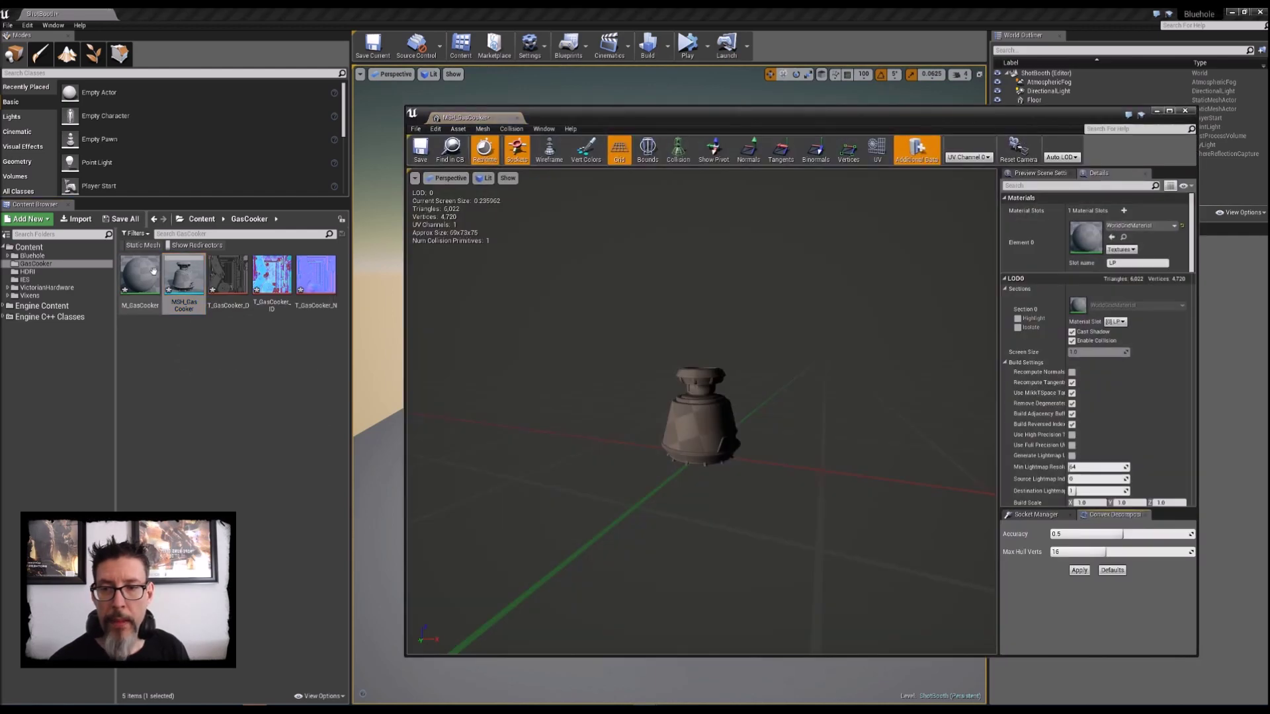
drag(153, 271, 1086, 237)
drag(648, 401, 709, 514)
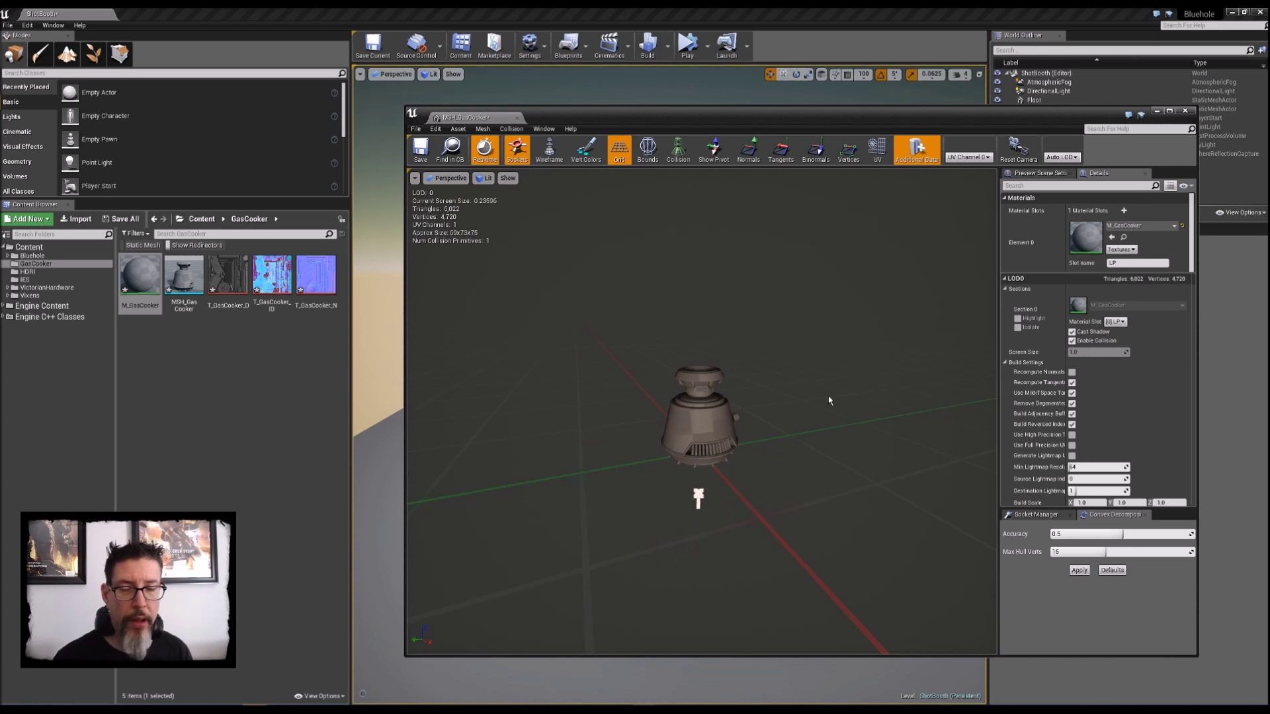
scroll(678, 379, up, 5)
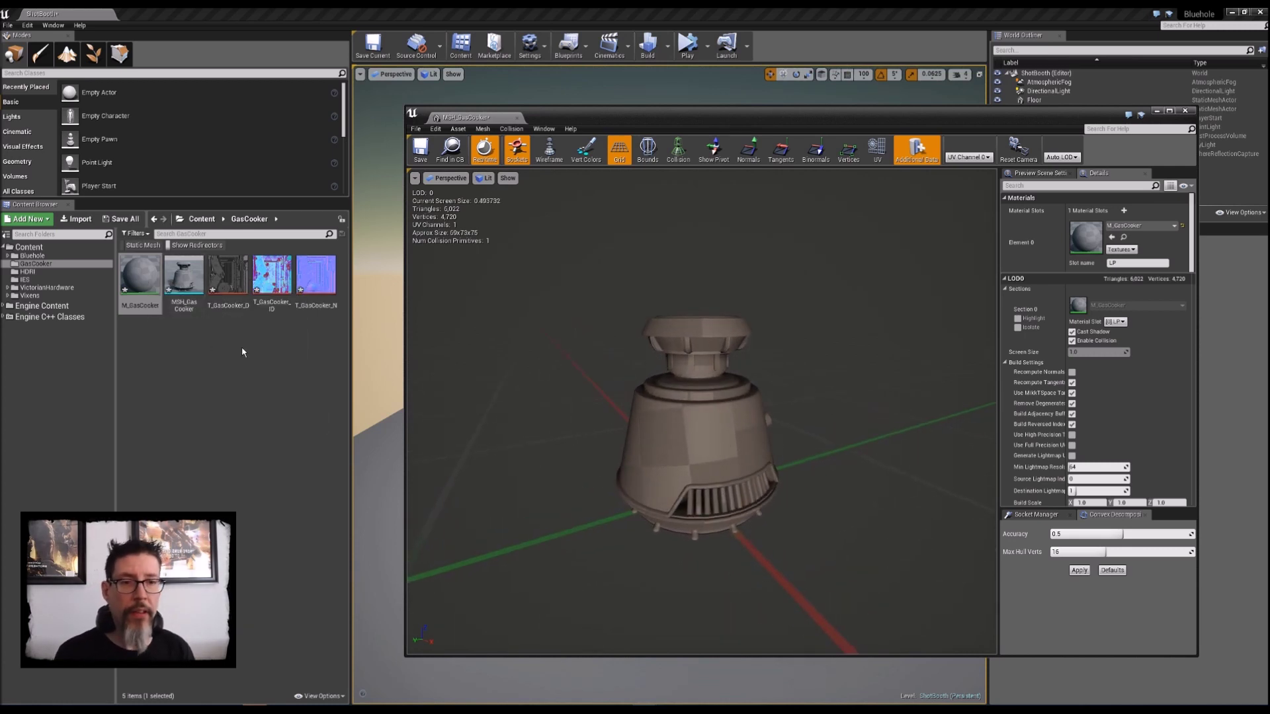
drag(660, 120, 653, 101)
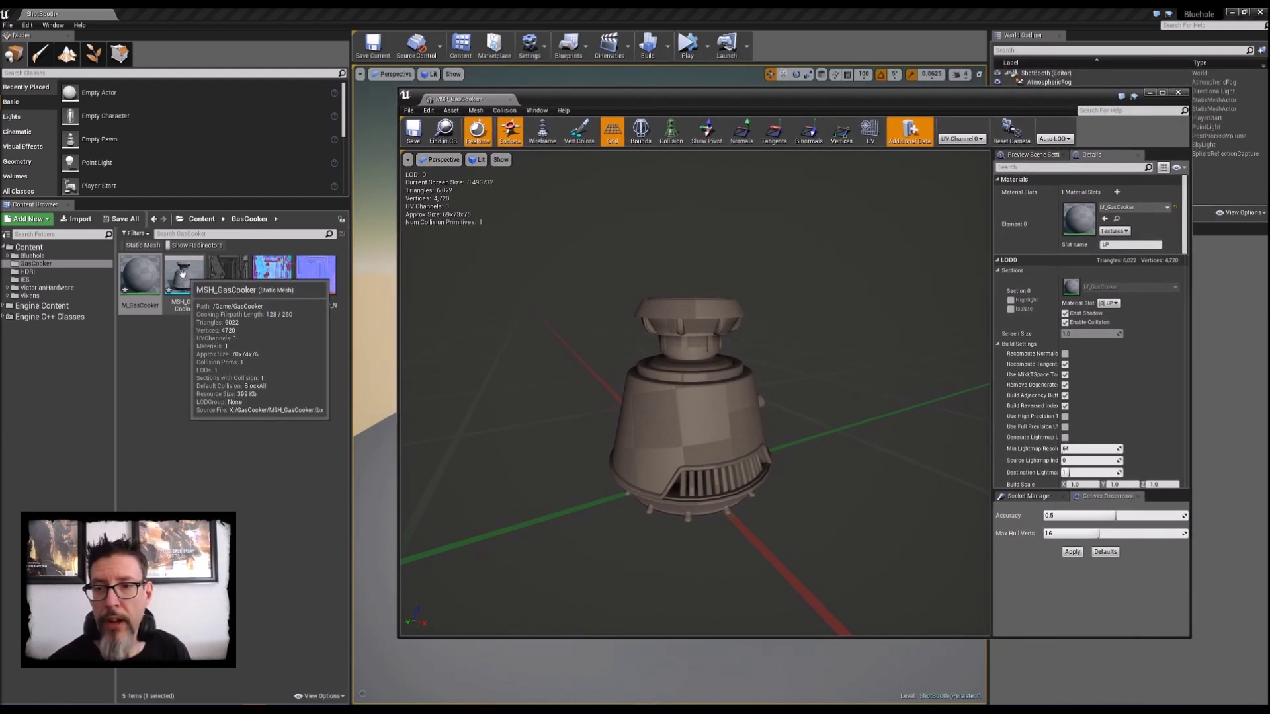
Step: Open the M_GasCooker material, add the T_GasCooker_D texture to its graph and connect it to Base Color
double_click(151, 279)
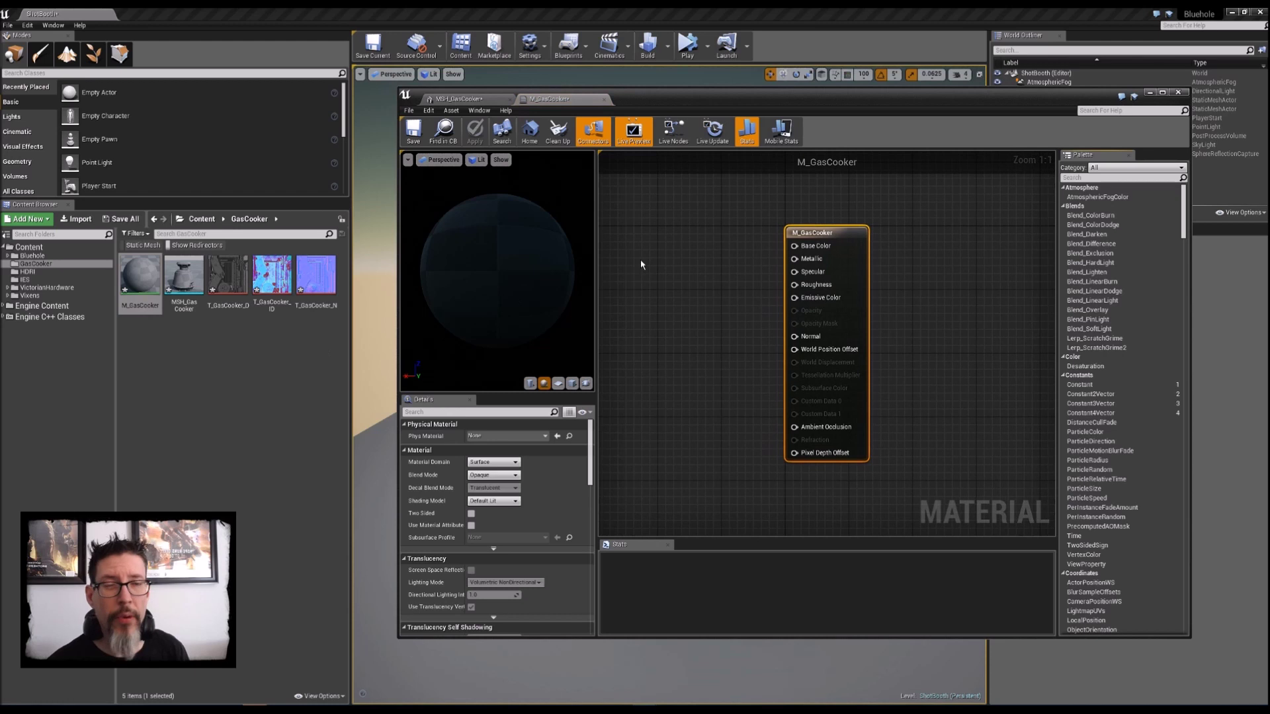
right_drag(640, 261, 816, 288)
click(238, 276)
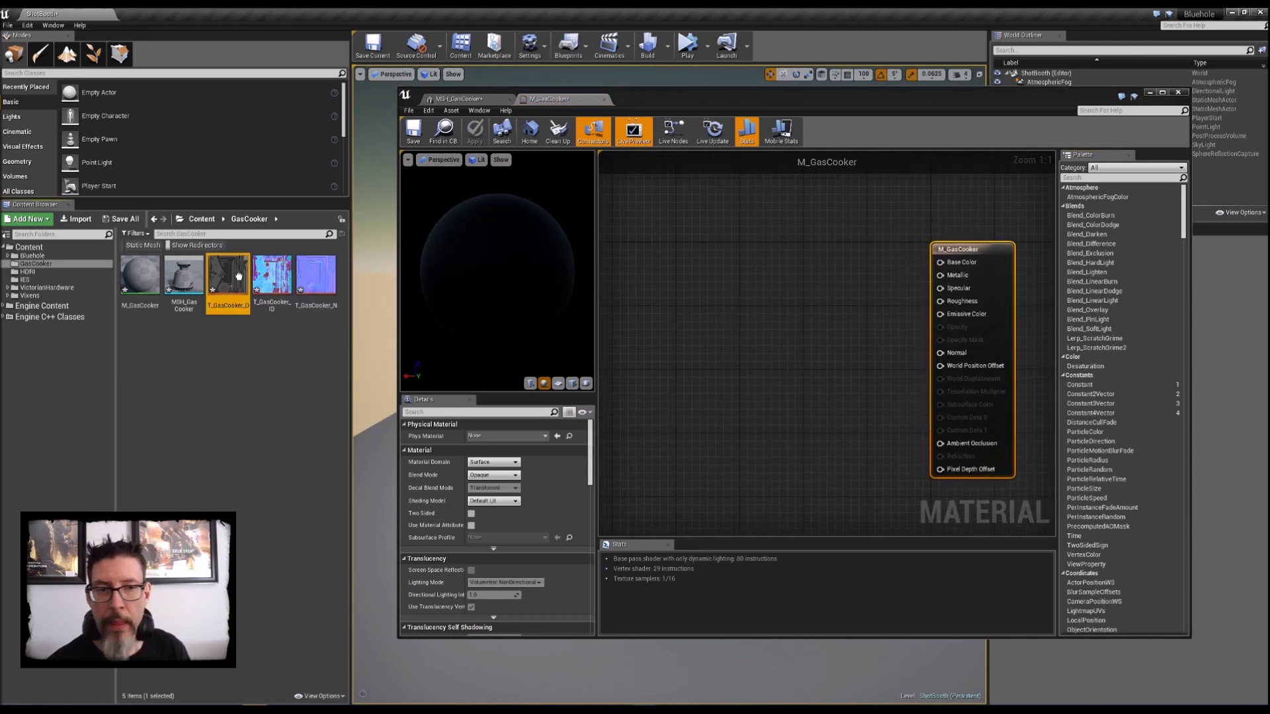
drag(675, 256, 668, 233)
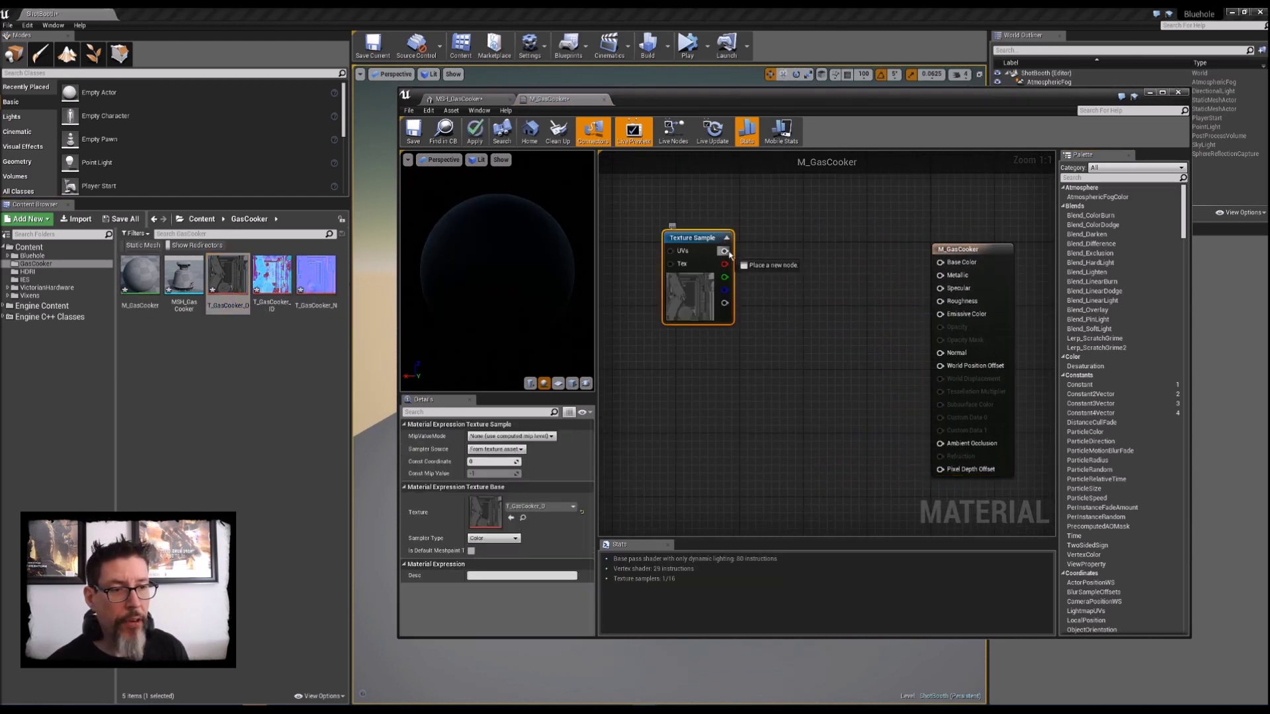
drag(937, 264, 931, 268)
drag(695, 245, 700, 201)
Step: Connect T_GasCooker_N to Normal, and the red, green and blue outputs of T_GasCooker_ID to Roughness, Metallic and Ambient Occlusion
drag(316, 274, 941, 354)
drag(272, 274, 940, 301)
drag(717, 355, 940, 277)
drag(714, 366, 848, 387)
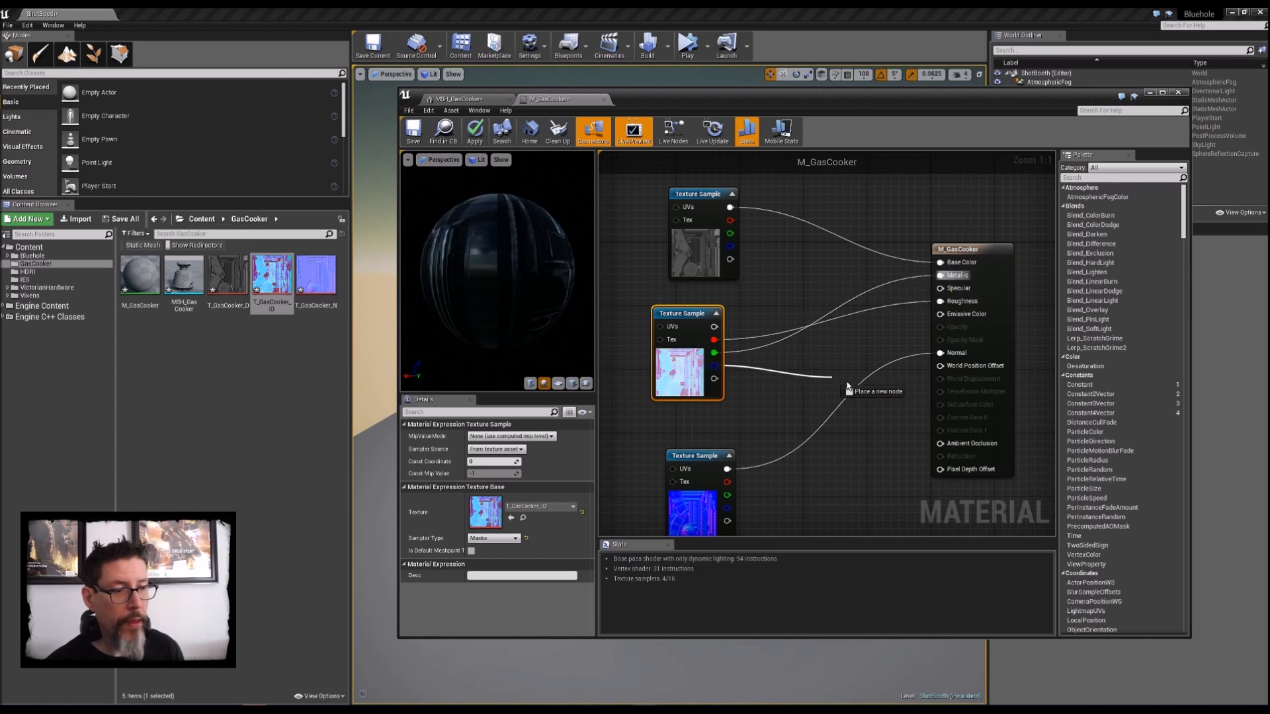
drag(932, 441, 939, 443)
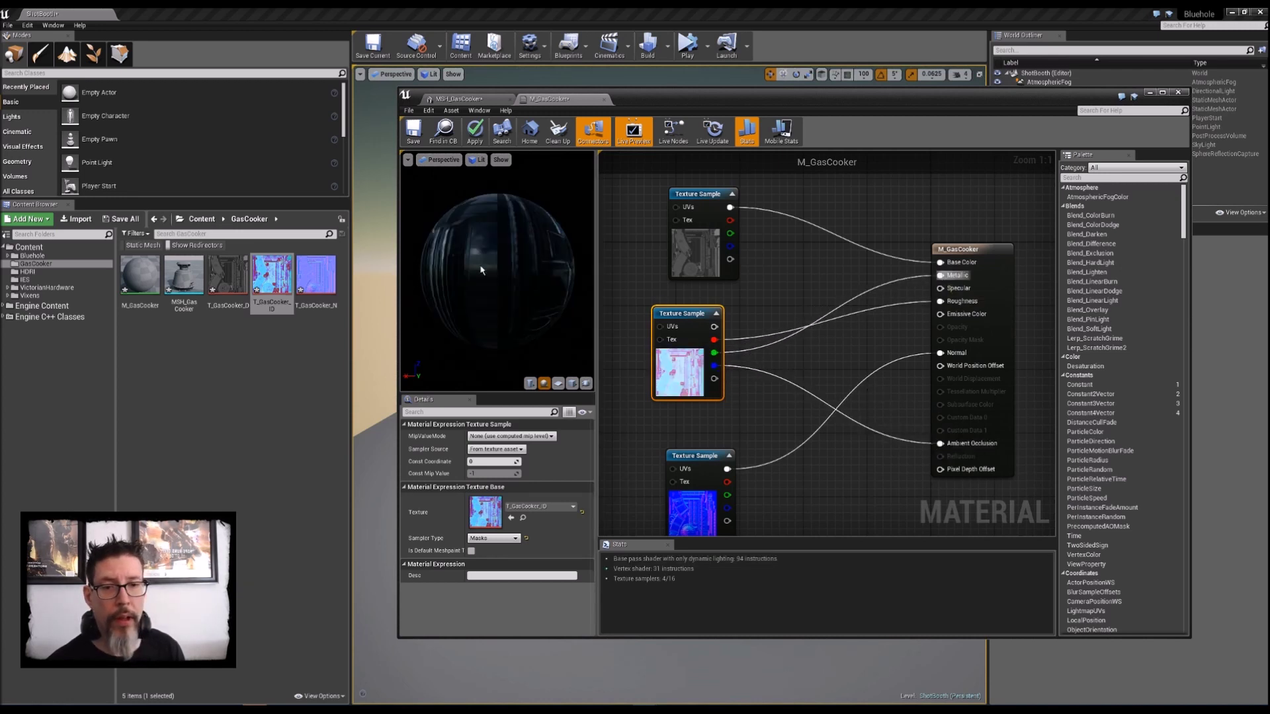
Step: Apply the M_GasCooker changes, close the material and inspect the textured mesh in its static mesh preview
click(475, 130)
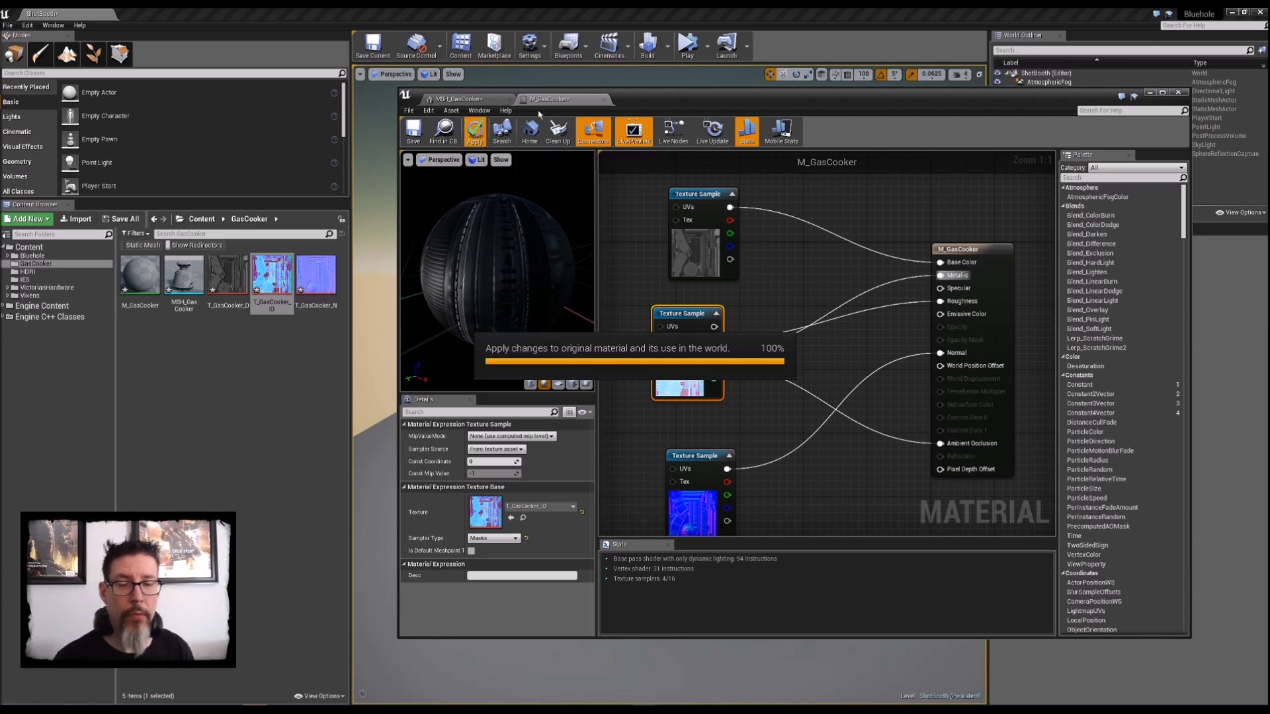
click(604, 100)
drag(782, 408, 651, 415)
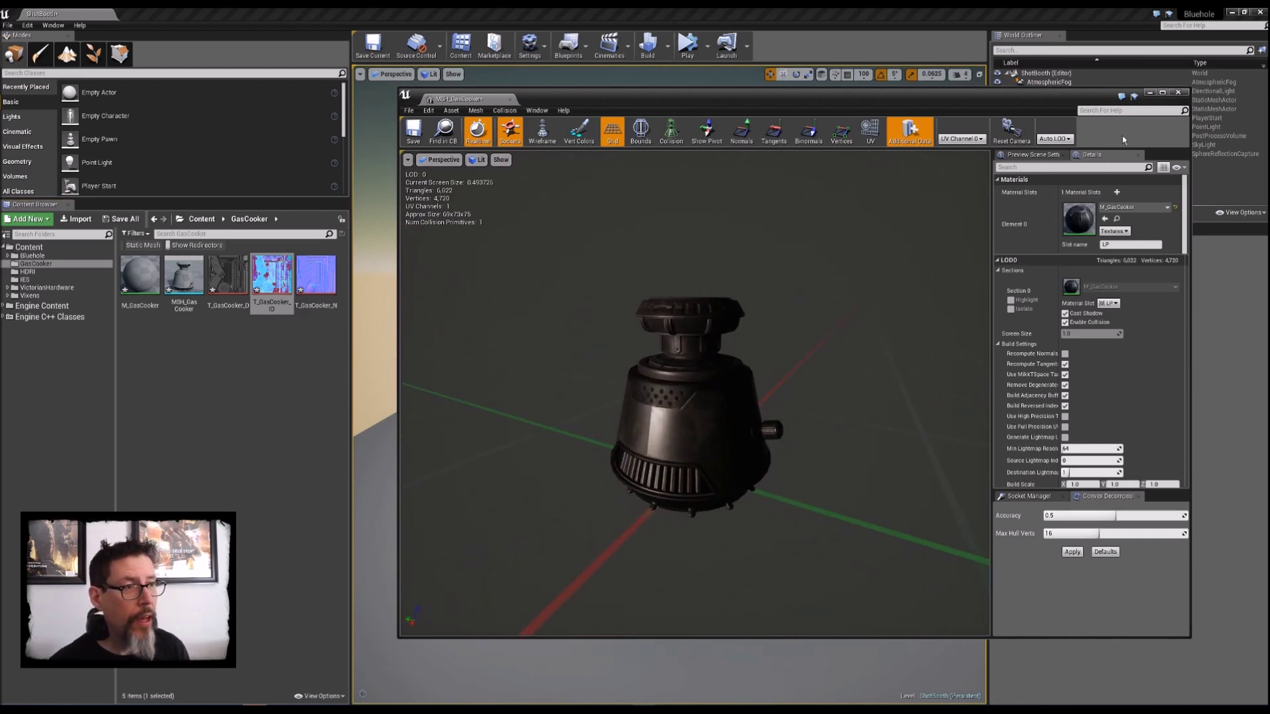
Step: Close the static mesh editor and examine the textured gas cooker in the level from several angles
click(1176, 93)
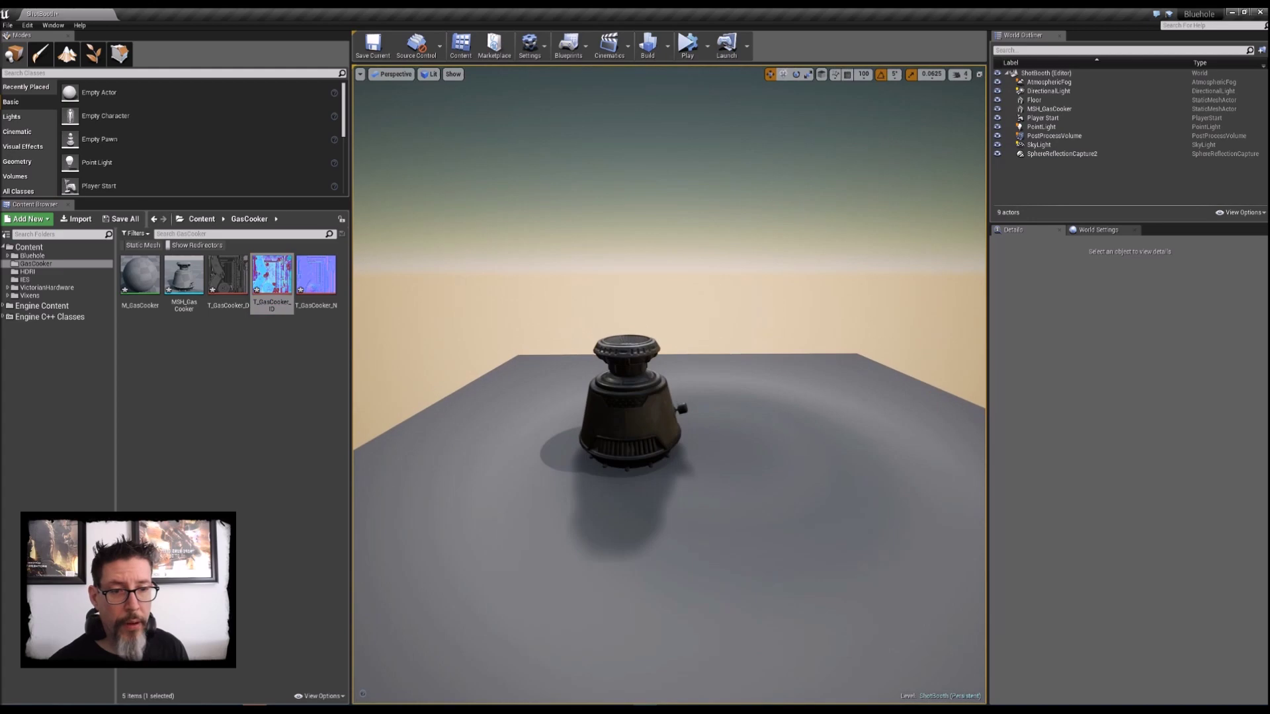
key(f)
key(Escape)
alt+drag(652, 442, 595, 463)
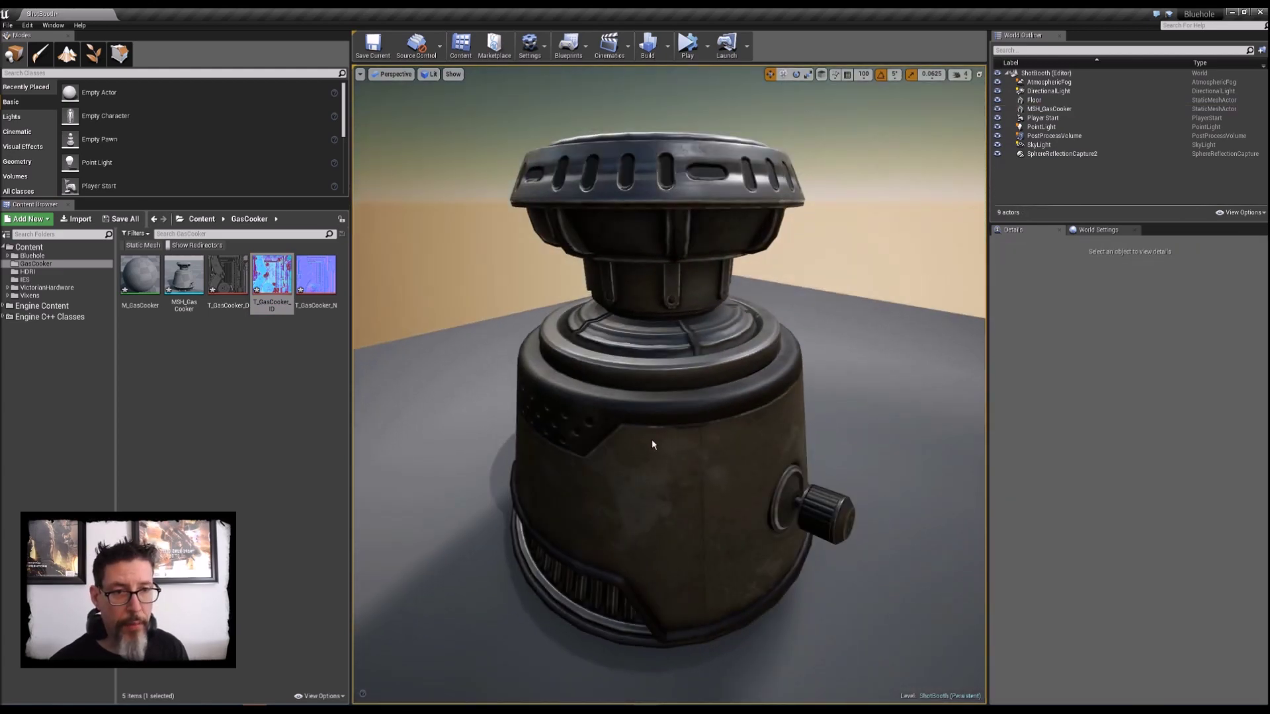
scroll(652, 443, down, 5)
alt+drag(668, 410, 410, 354)
scroll(667, 415, up, 3)
alt+drag(757, 407, 784, 413)
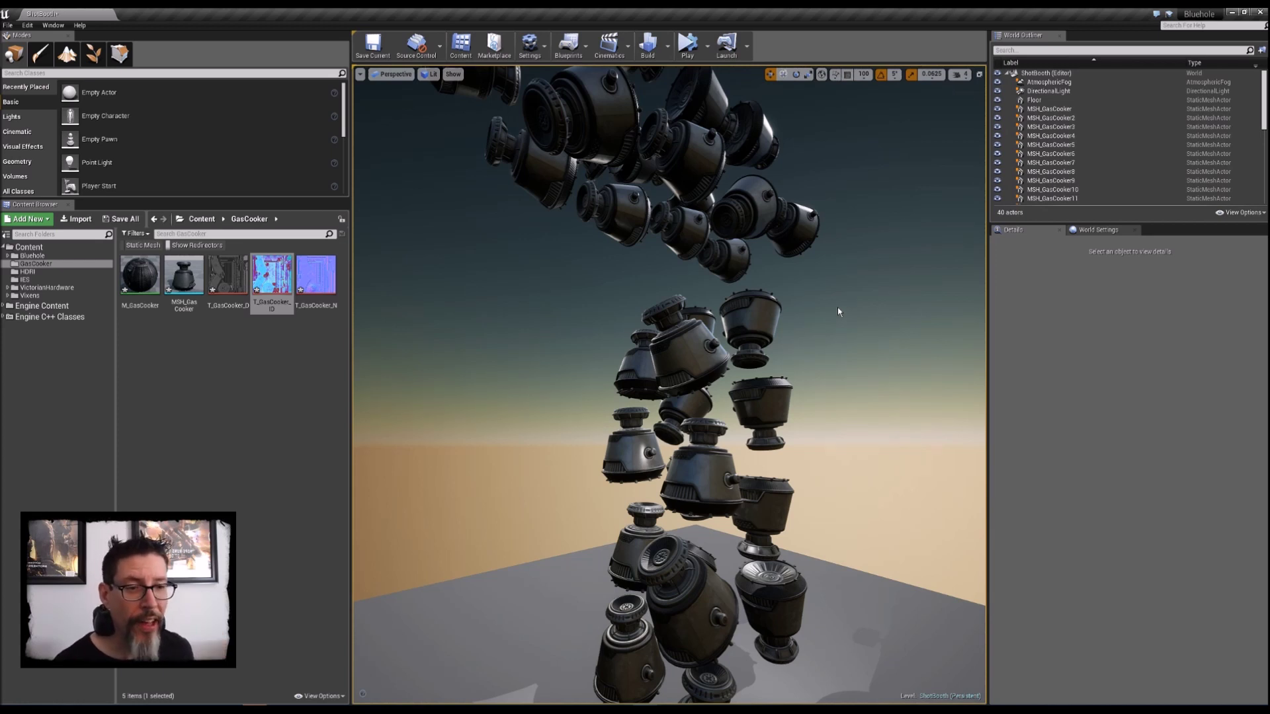
Step: Check the Simulate Physics setting on one of the stacked gas cooker copies, leaving nothing selected
alt+right_drag(837, 307, 812, 314)
key(w)
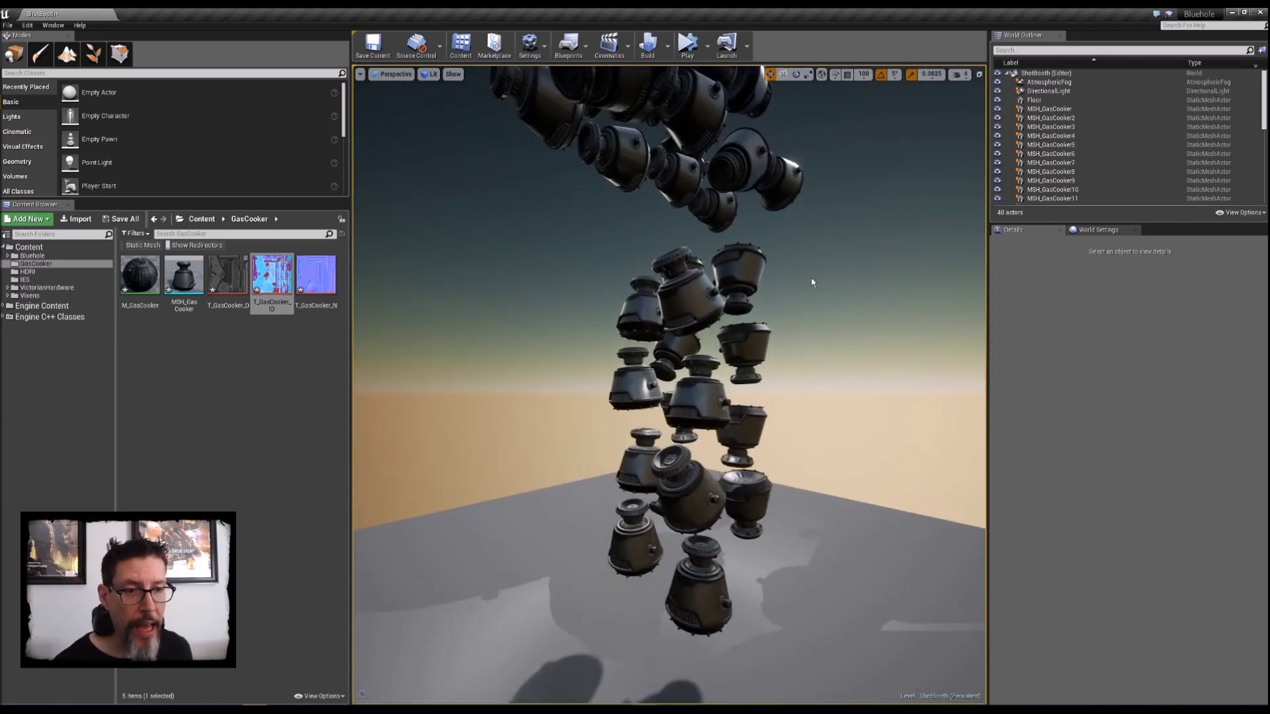
click(747, 275)
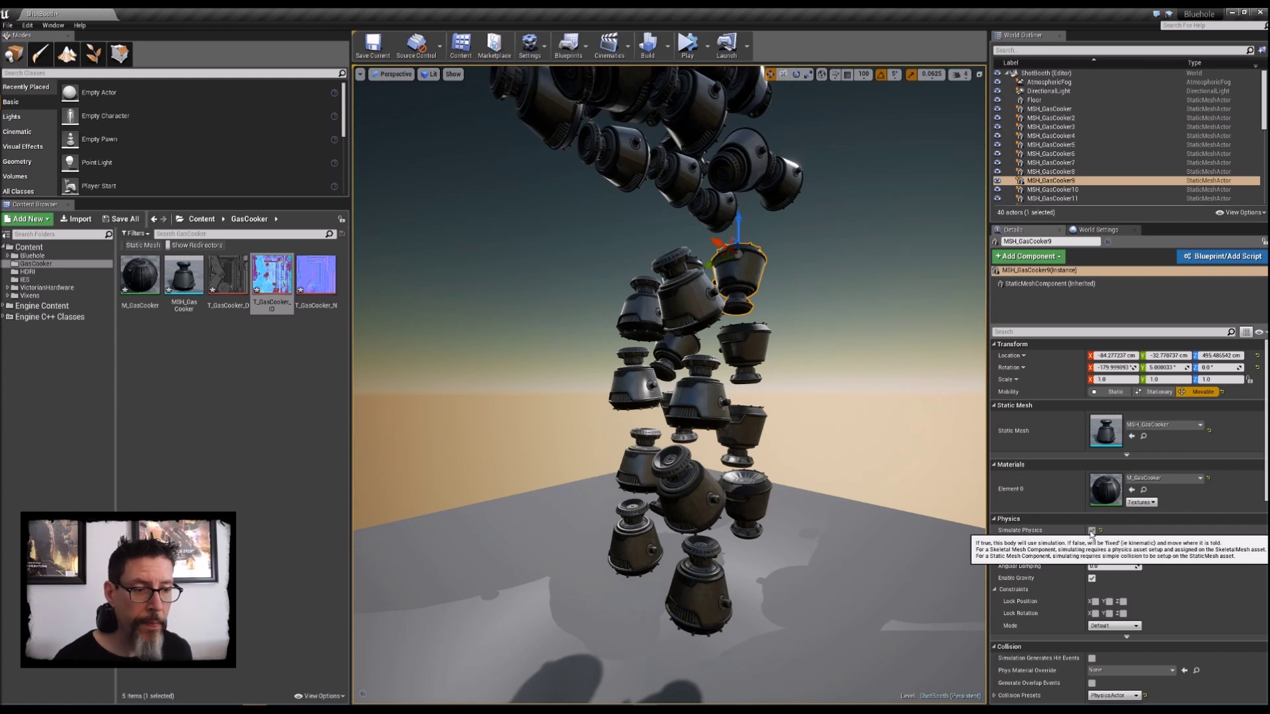
click(878, 361)
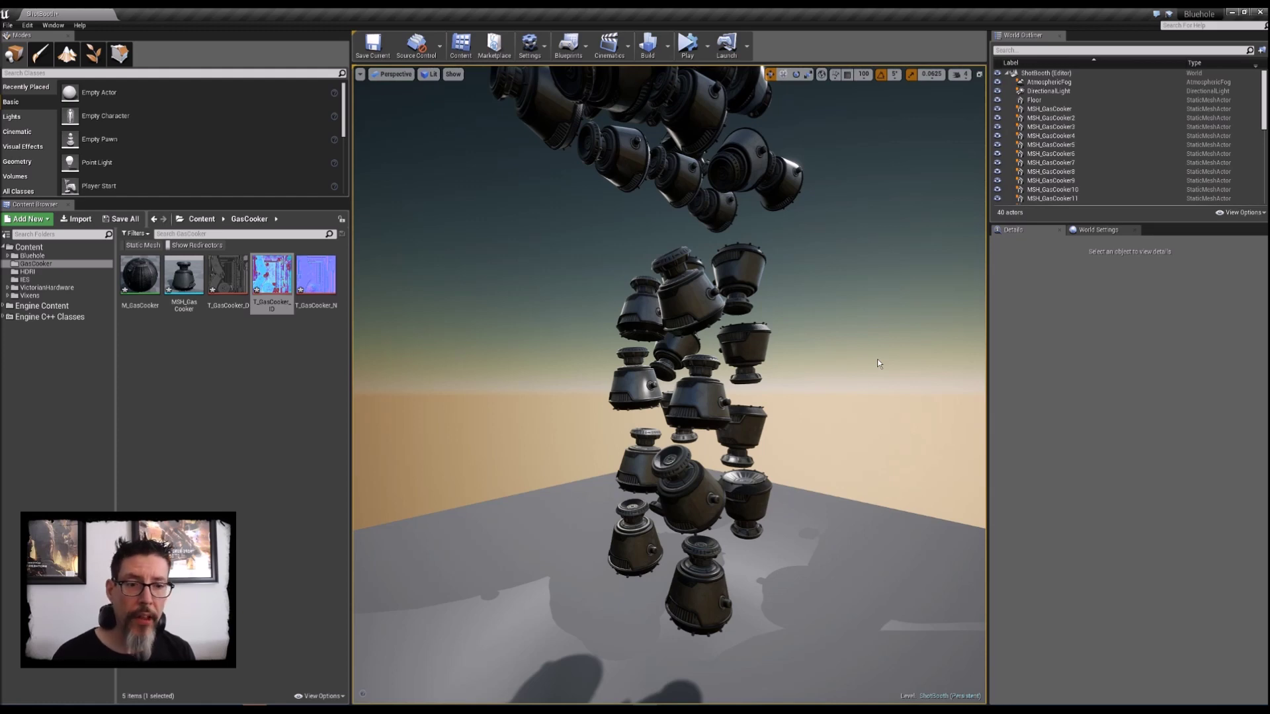
Step: Simulate the level so the stacked gas cookers drop onto the floor, and examine the fallen pieces up close
key(alt+p)
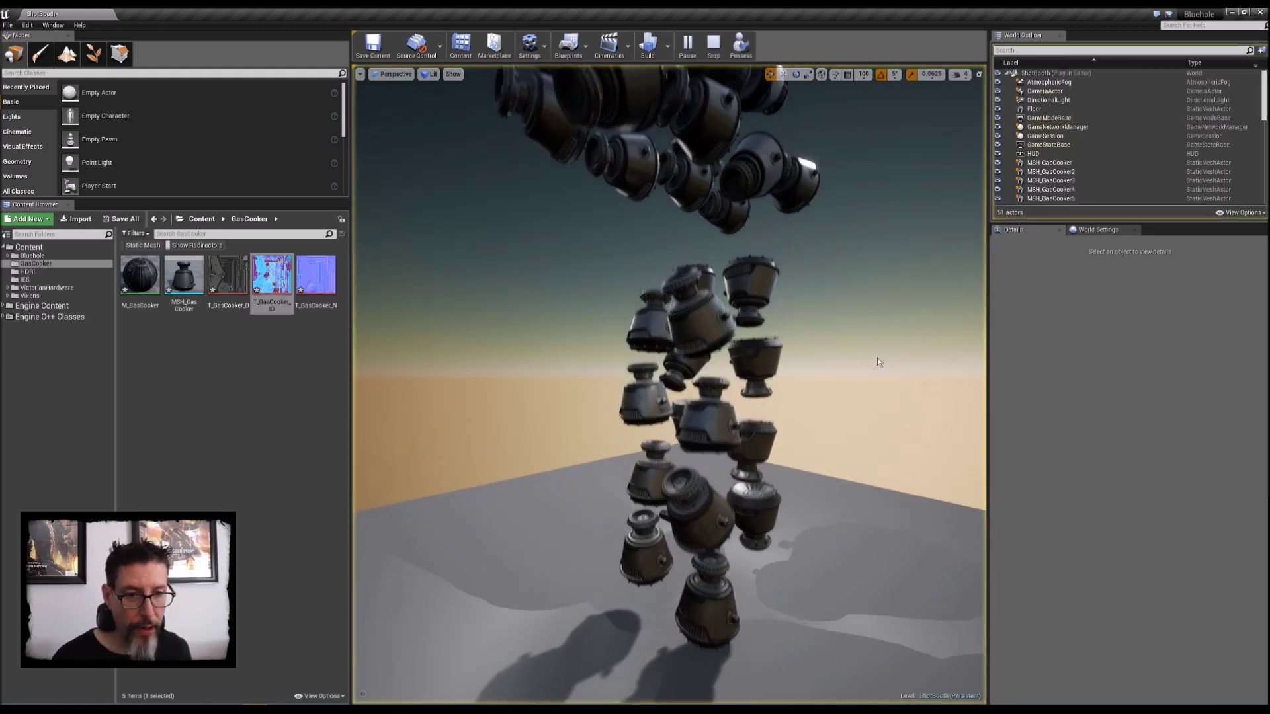
right_drag(878, 362, 860, 463)
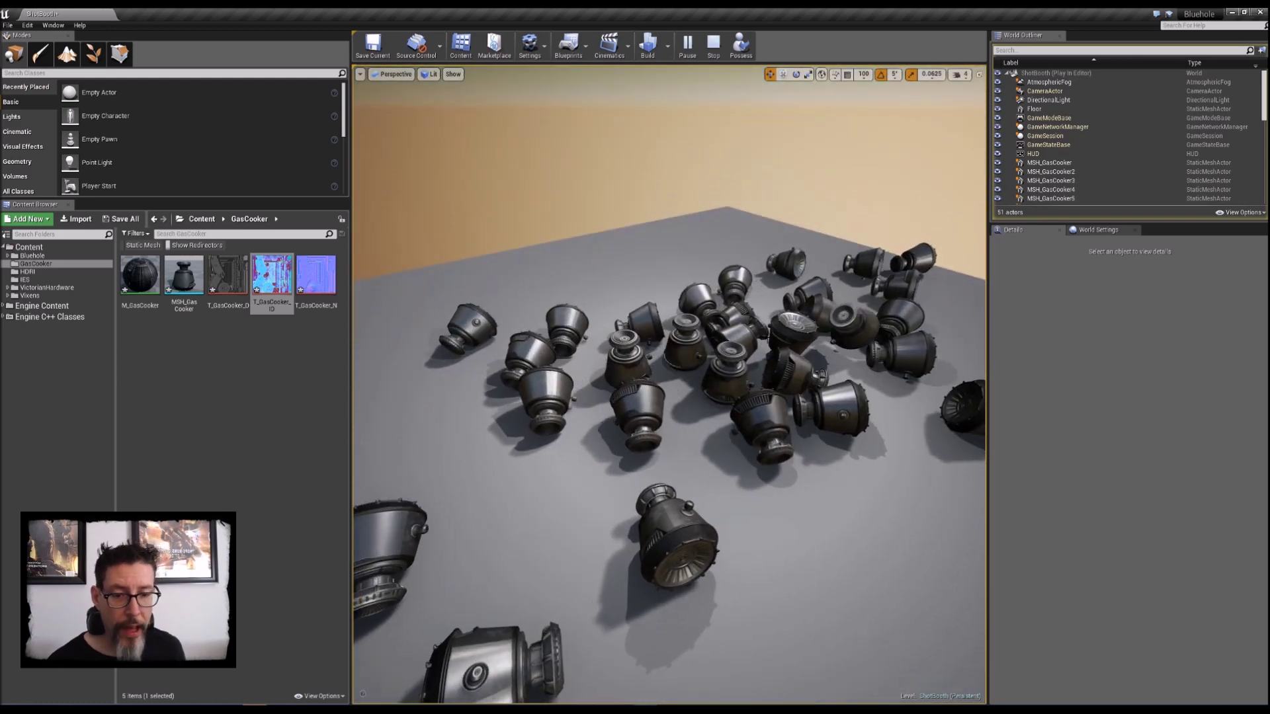
right_drag(860, 463, 945, 455)
key(w)
key(w)
key(w)
key(w)
key(w)
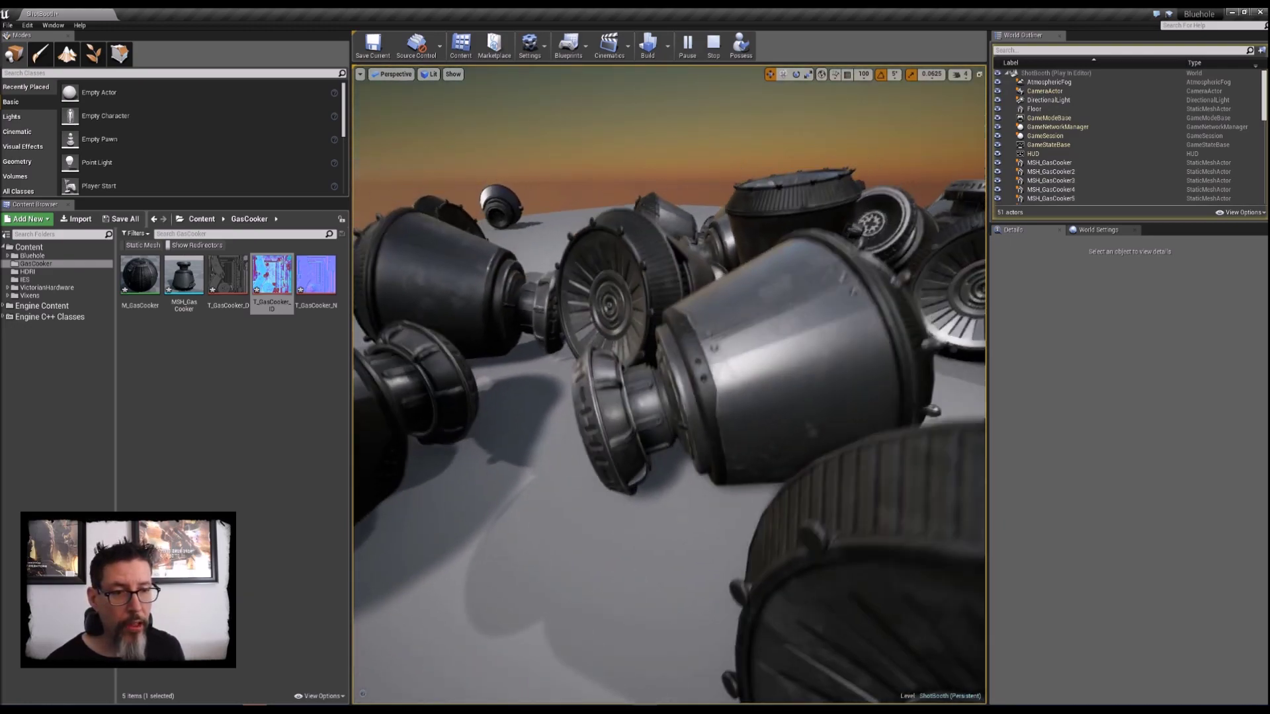
key(w)
mouse_move(669, 384)
right_down()
mouse_move(714, 396)
mouse_move(668, 384)
right_up()
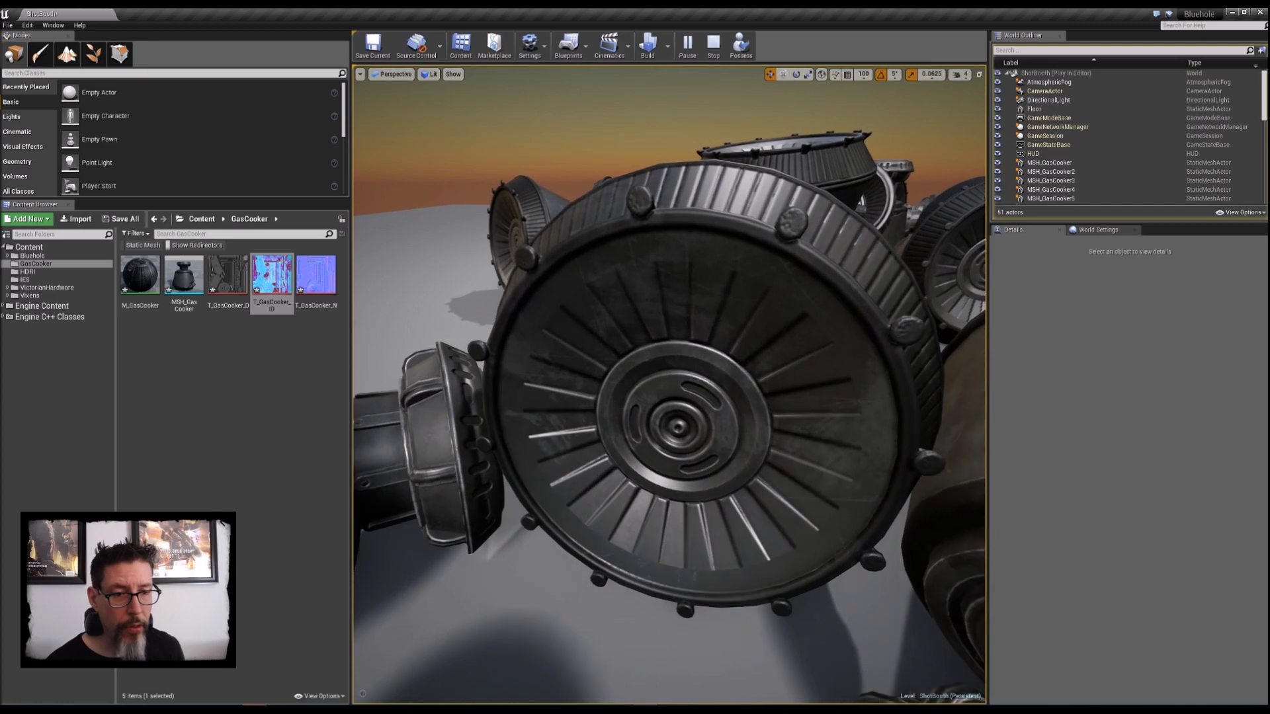
Step: Examine the pile of fallen gas cookers from farther back and from different sides
right_drag(706, 299, 754, 331)
key(s)
key(w)
key(s)
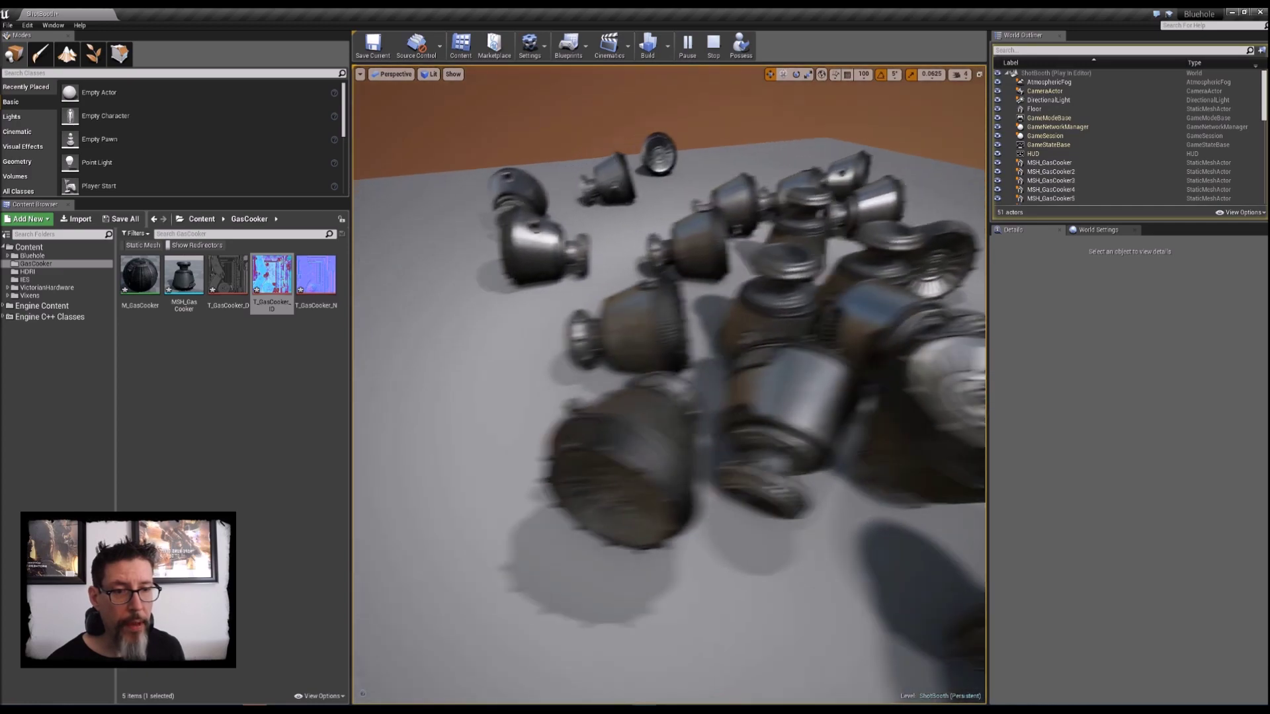
right_drag(669, 383, 747, 367)
key(s)
right_drag(670, 383, 622, 372)
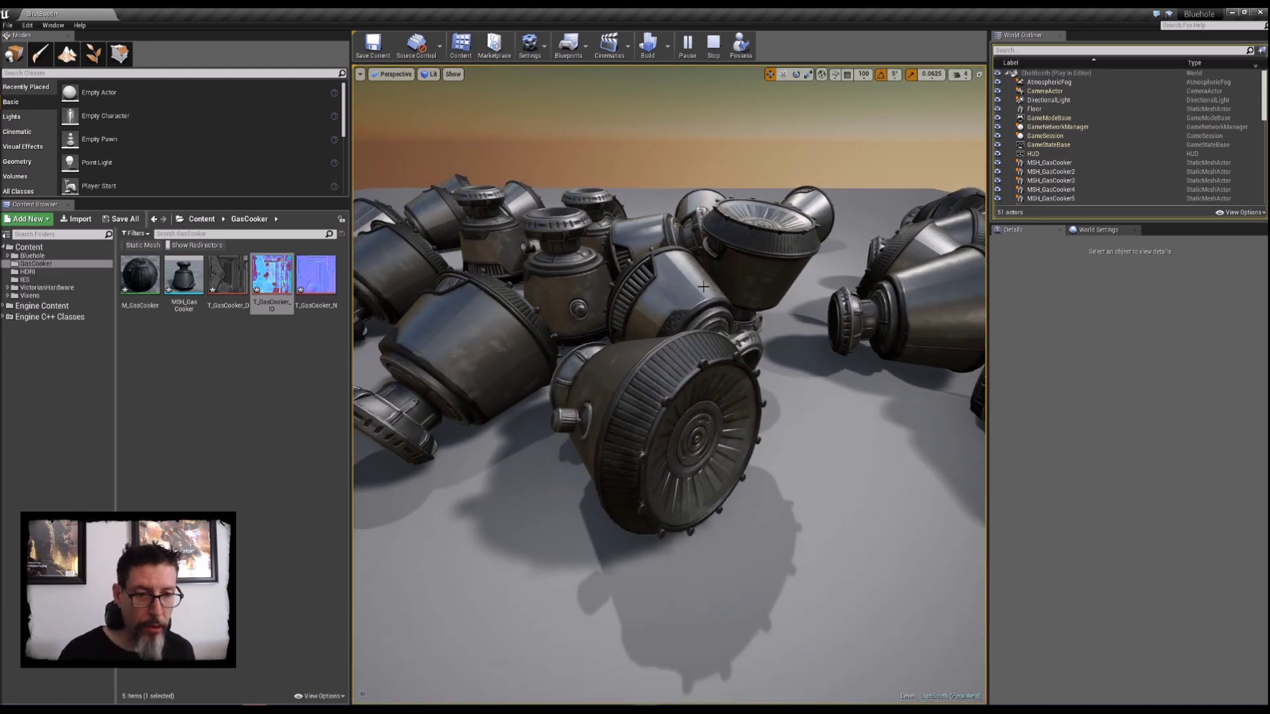
Step: Examine the scattered gas cookers in a full-screen viewport and return to the normal editor layout
key(F11)
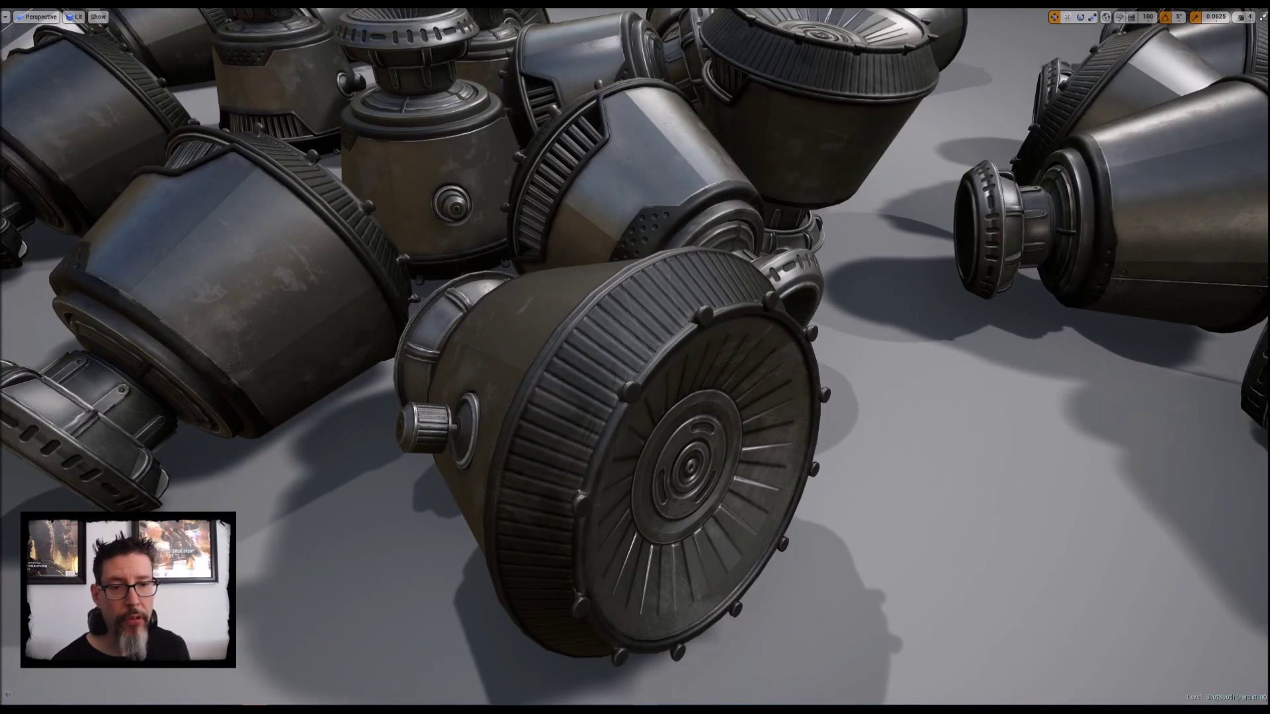
right_drag(635, 370, 559, 319)
key(s)
key(a)
key(d)
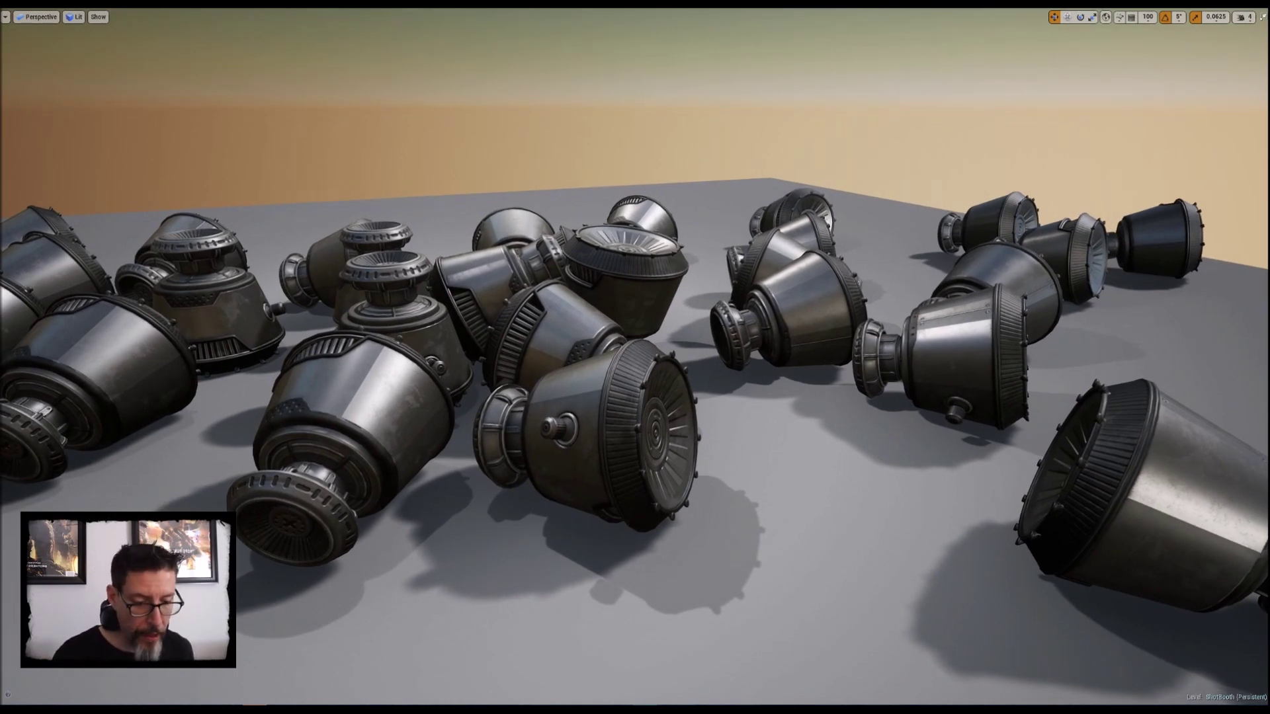
key(F11)
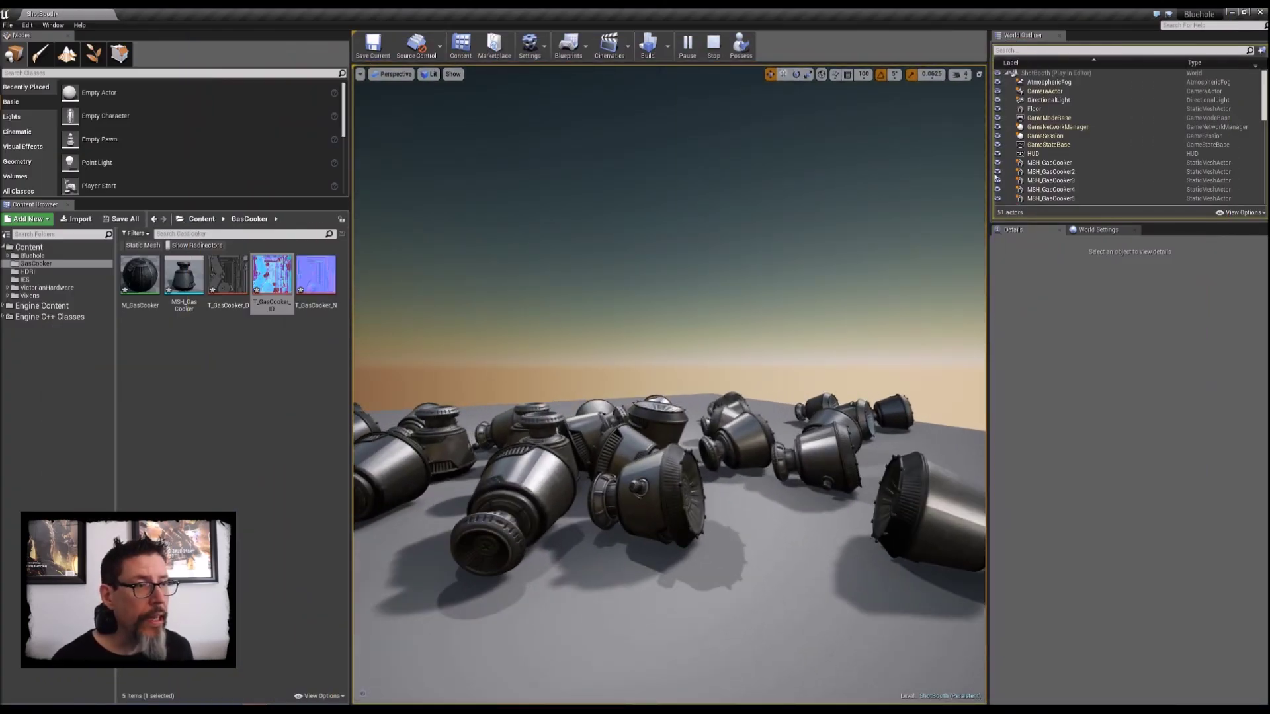
Step: Enable Use Temperature on the PointLight, set its Temperature to 3500, and check the lighting on the cookers
scroll(1070, 126, down, 5)
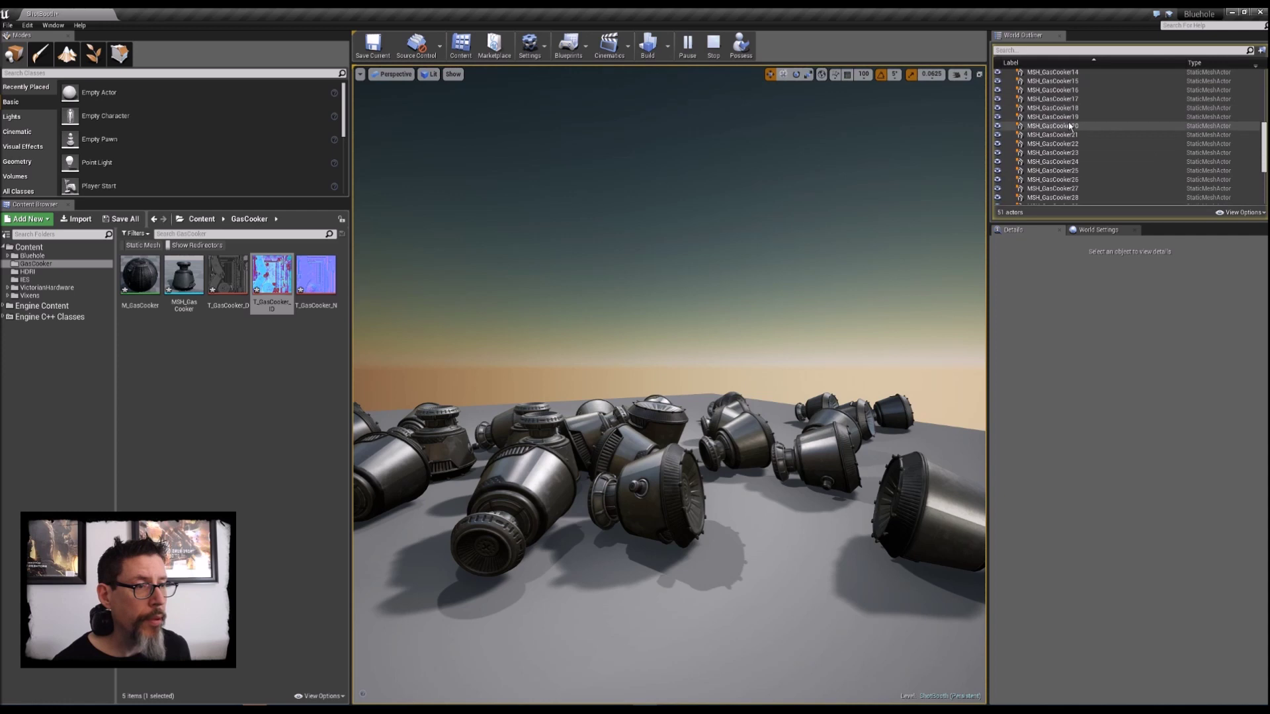
scroll(1069, 126, down, 5)
click(1052, 166)
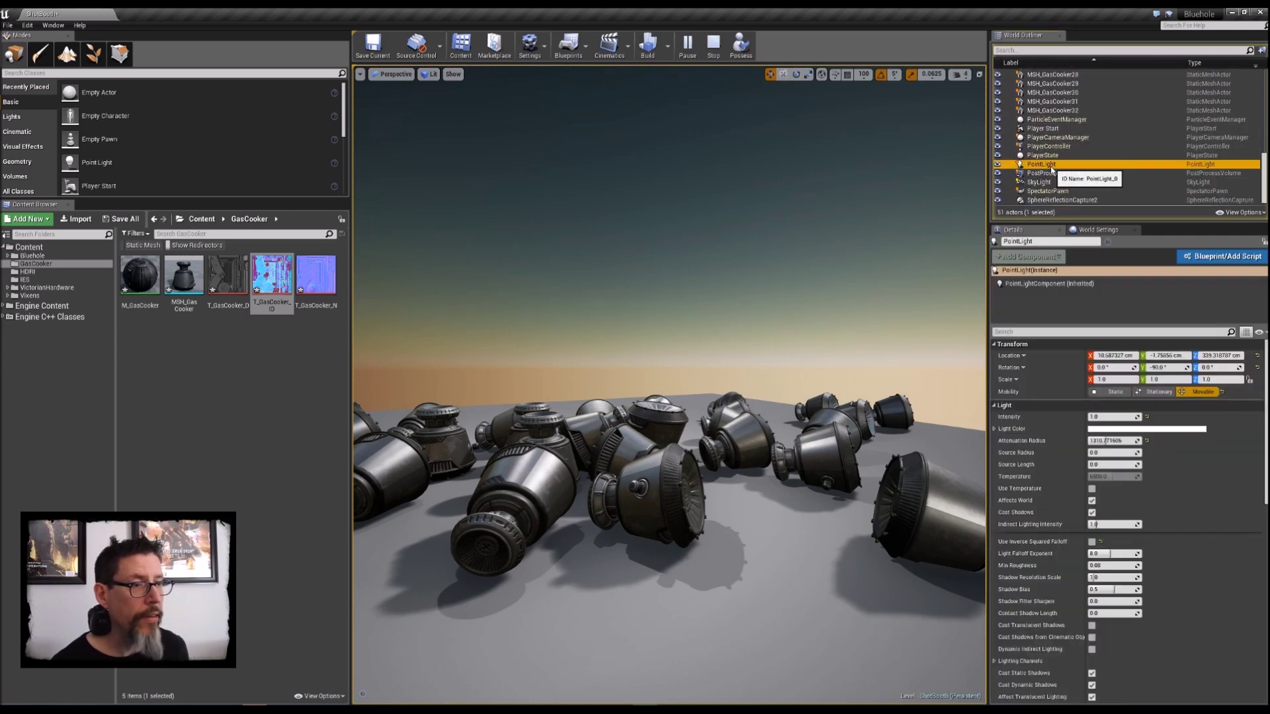
click(1091, 489)
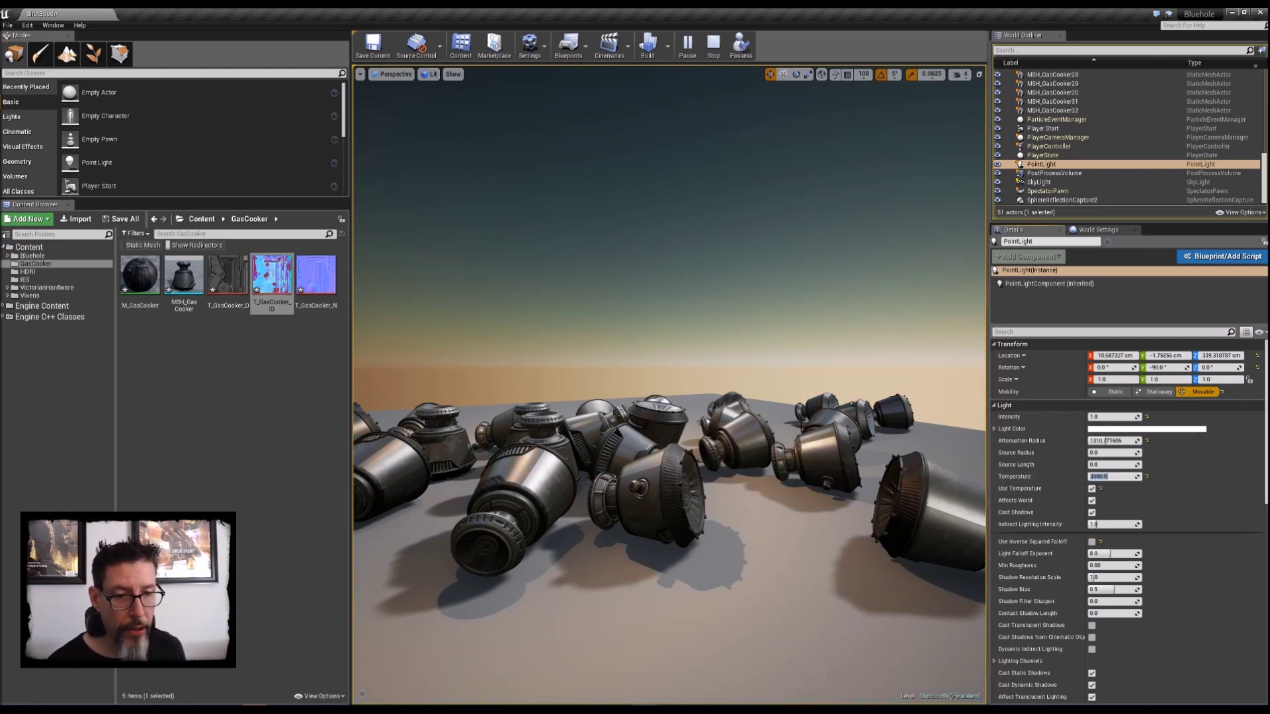
key(w)
right_drag(755, 400, 727, 457)
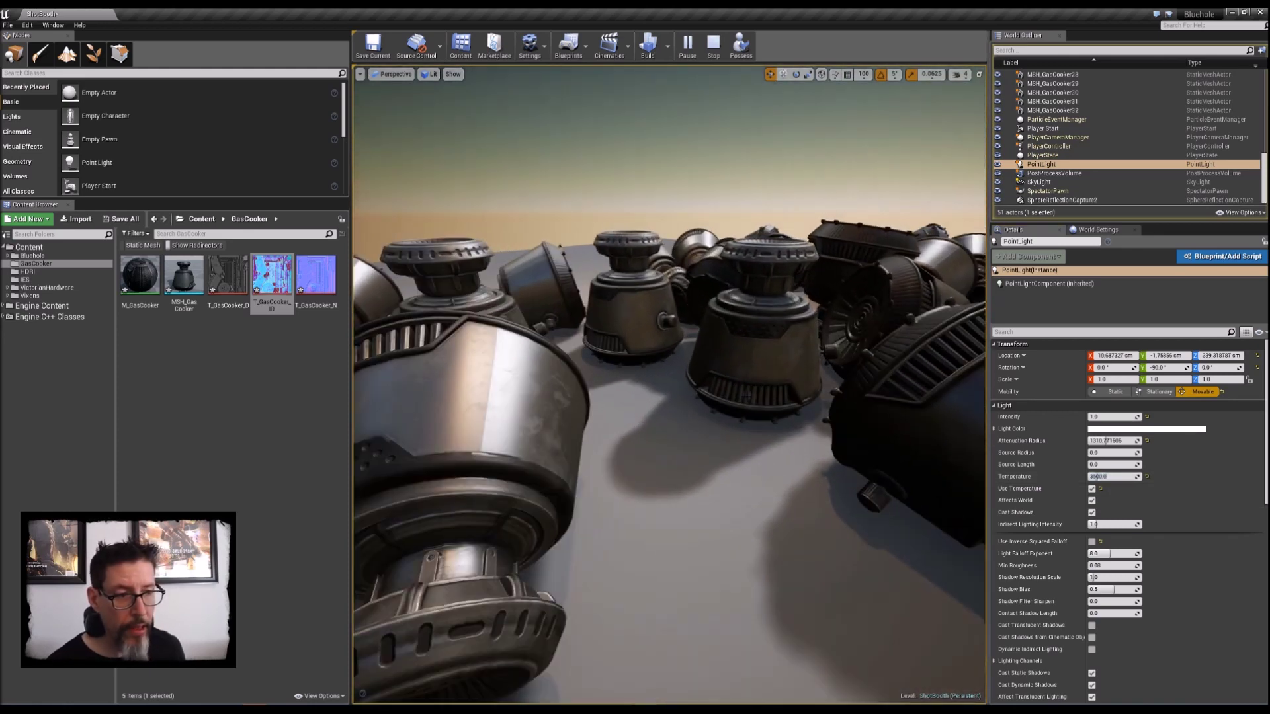
Step: Set the PointLight's Temperature to 2200 and view the lit gas cookers in a full-screen viewport
click(1113, 477)
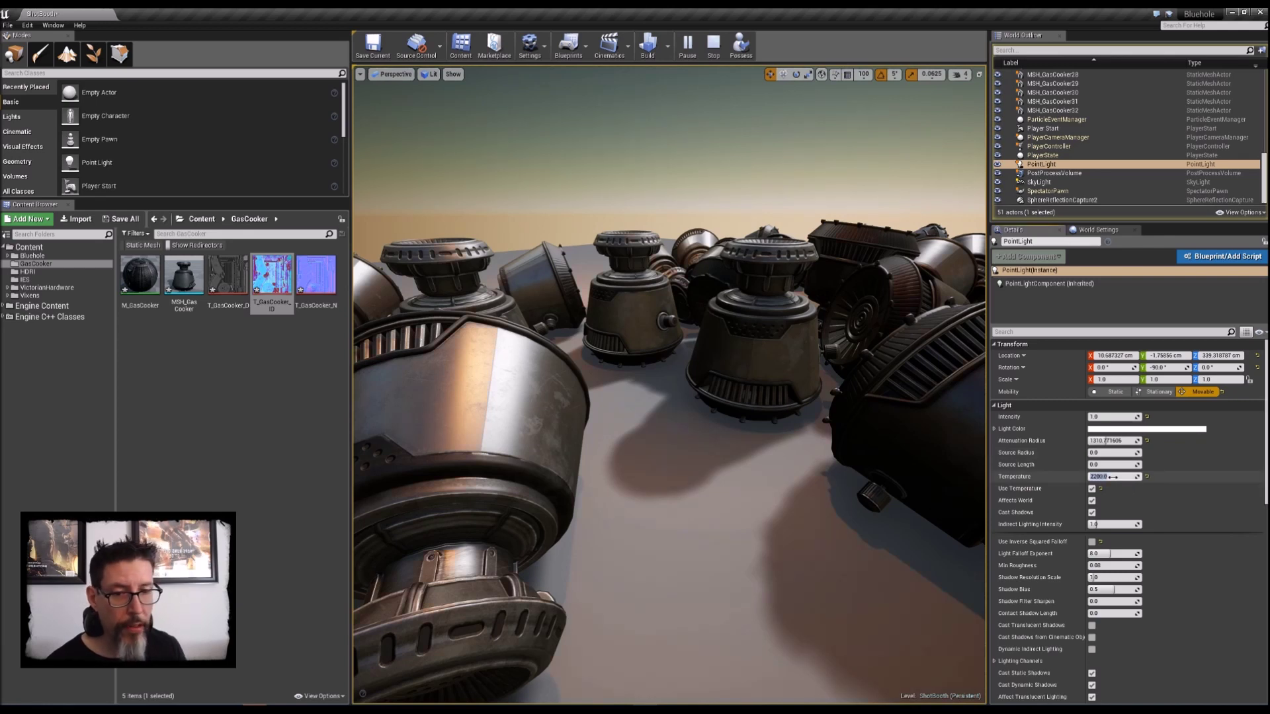
key(w)
right_drag(747, 410, 813, 420)
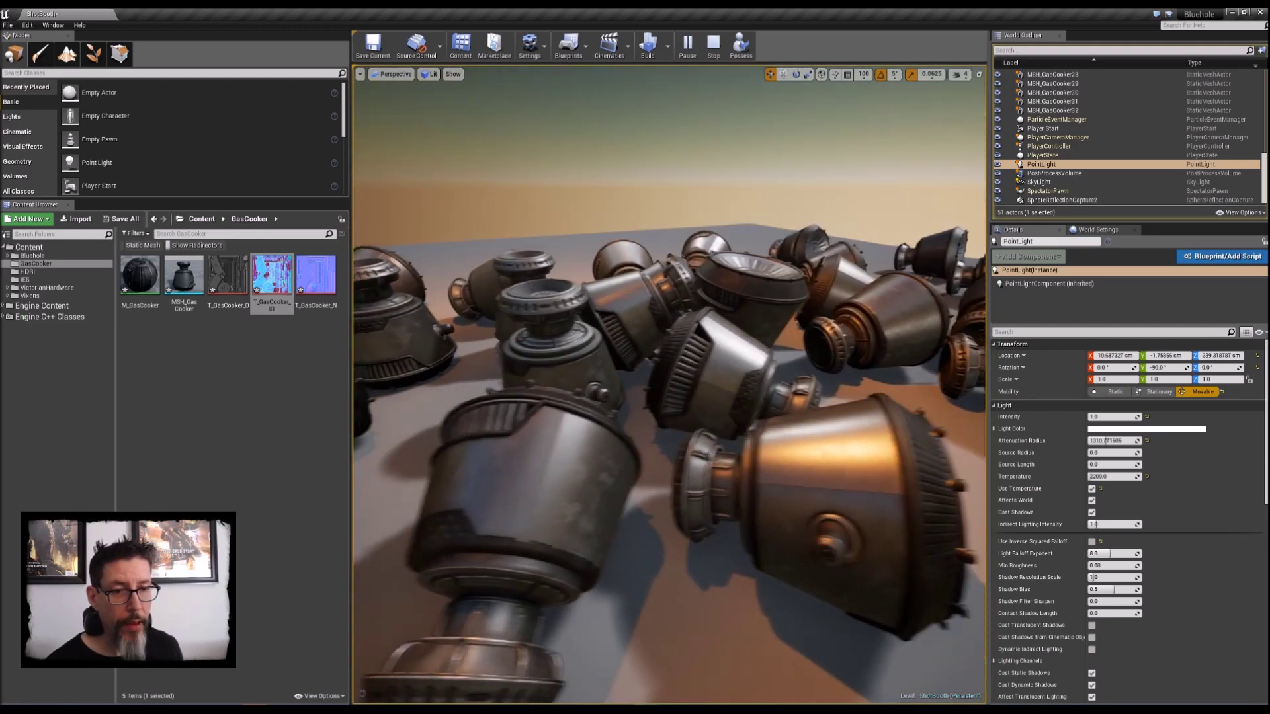
alt+drag(752, 450, 807, 430)
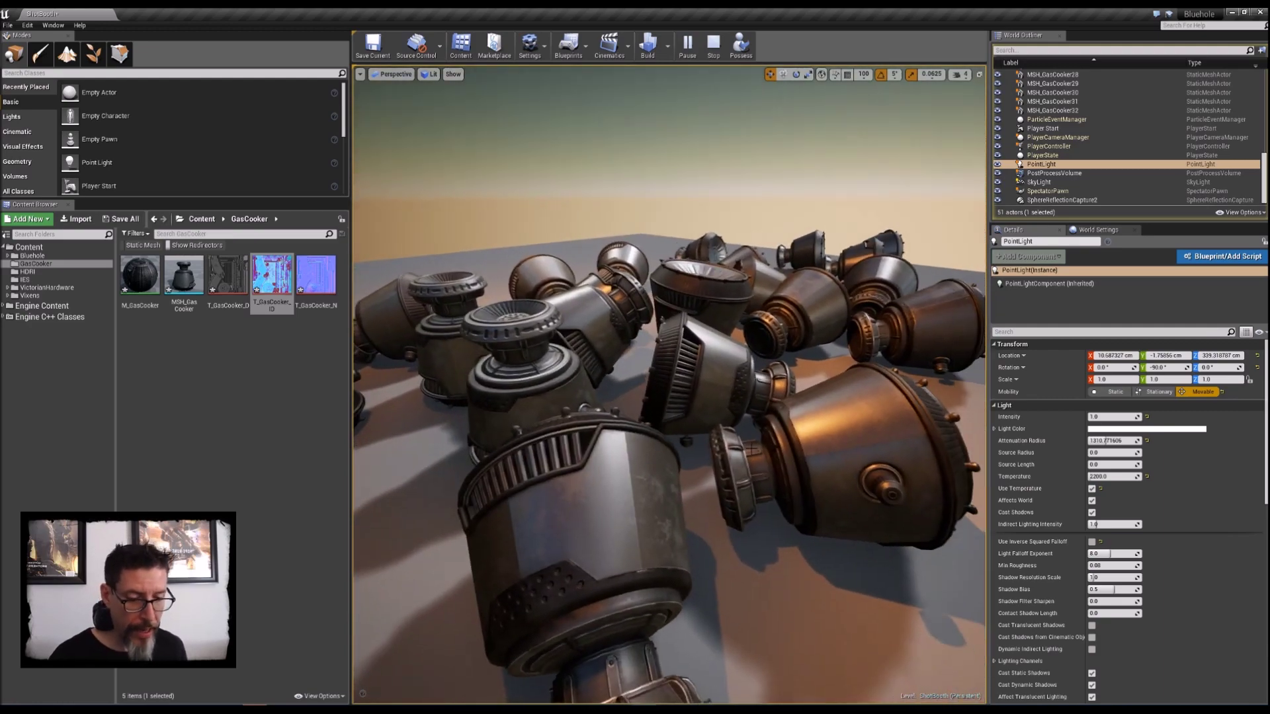
key(F11)
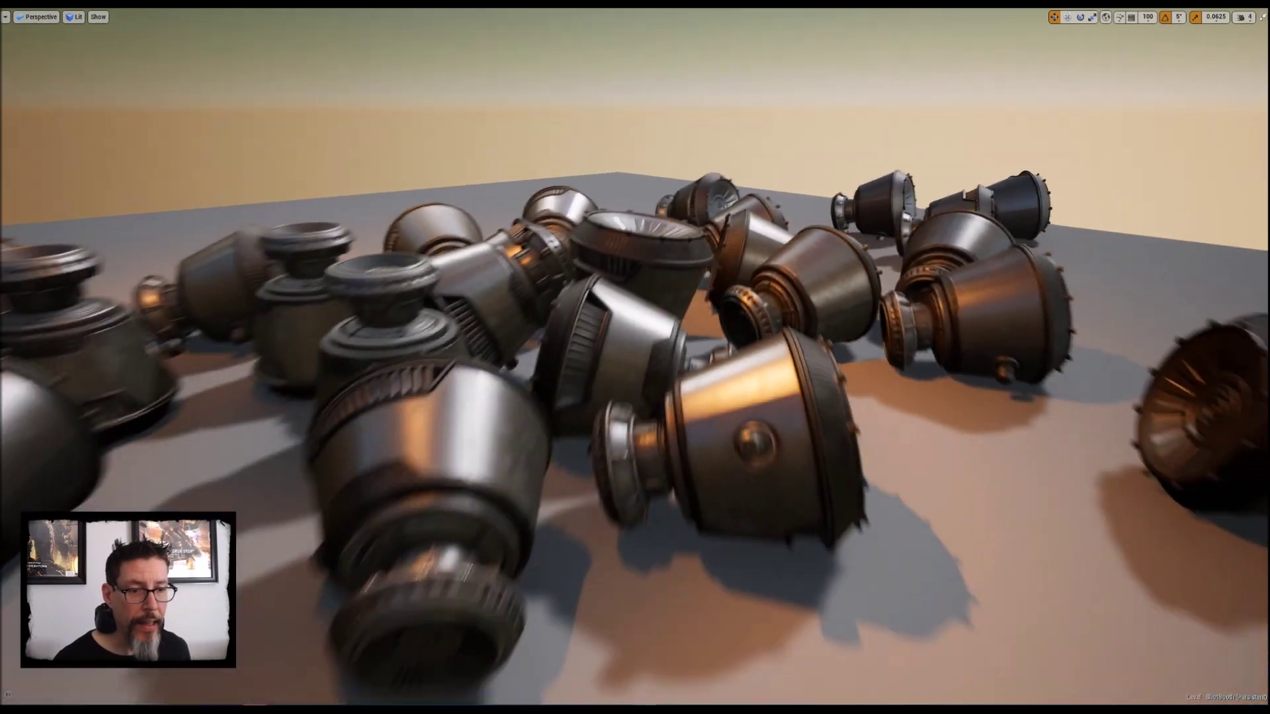
right_drag(807, 430, 693, 431)
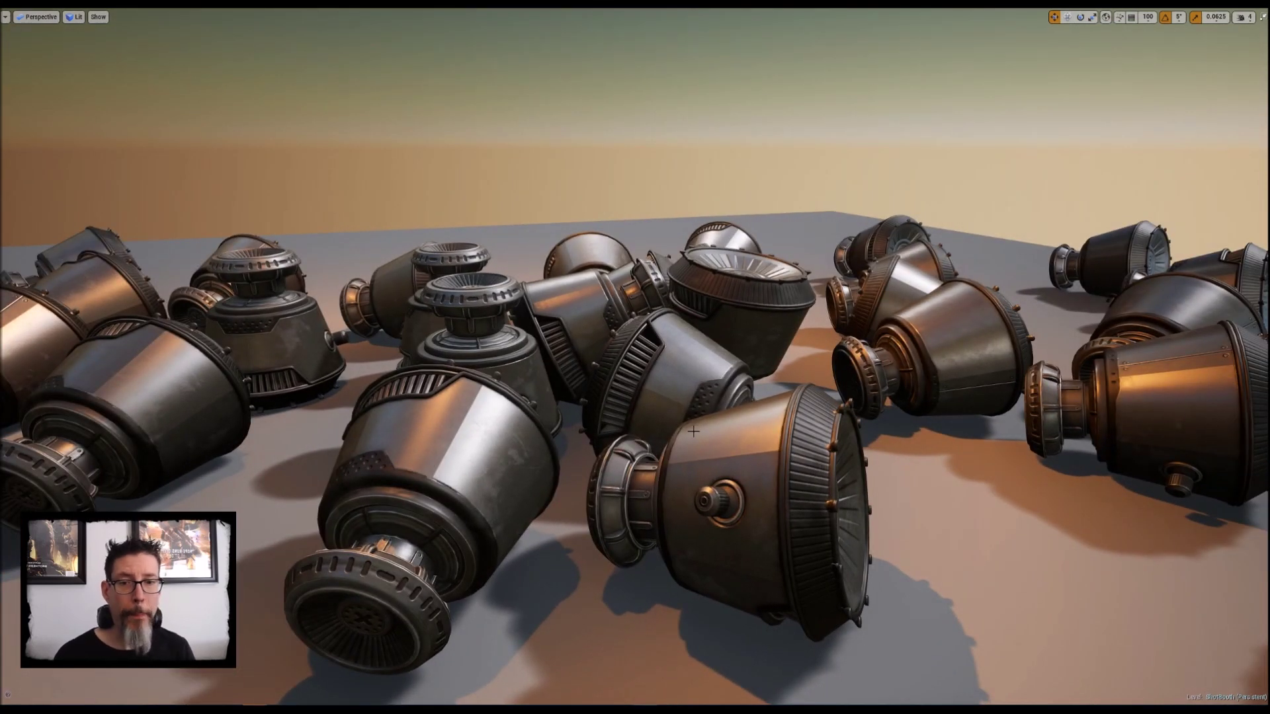